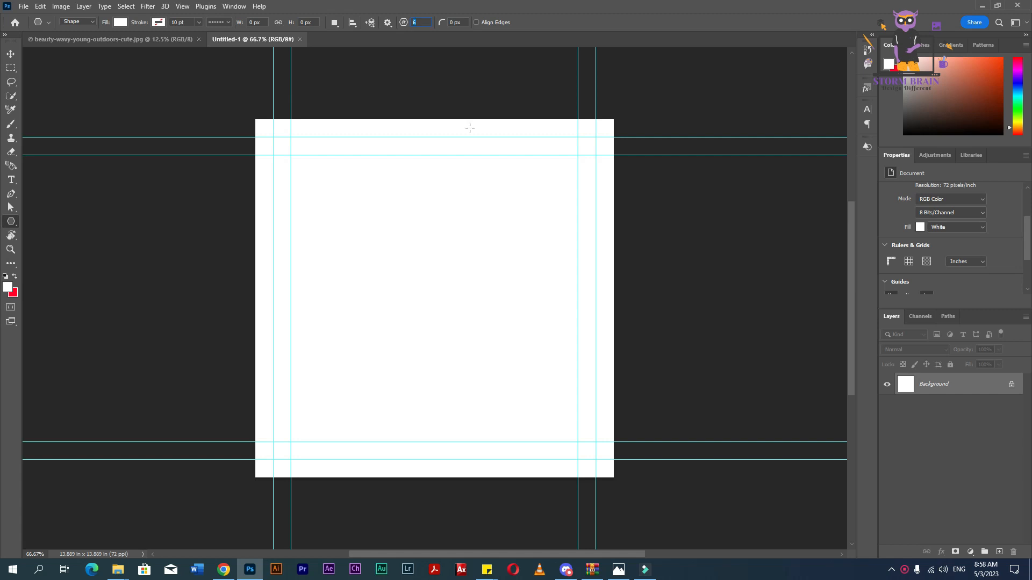
# - Draw a hexagon about 340 by 309 px on the canvas, round its corners and fill it dark blue (#183042)
pyautogui.moveTo(322, 229)
pyautogui.mouseDown()
pyautogui.moveTo(461, 346)
pyautogui.moveTo(446, 347)
pyautogui.mouseUp()
pyautogui.moveTo(408, 247); pyautogui.dragTo(404, 256)
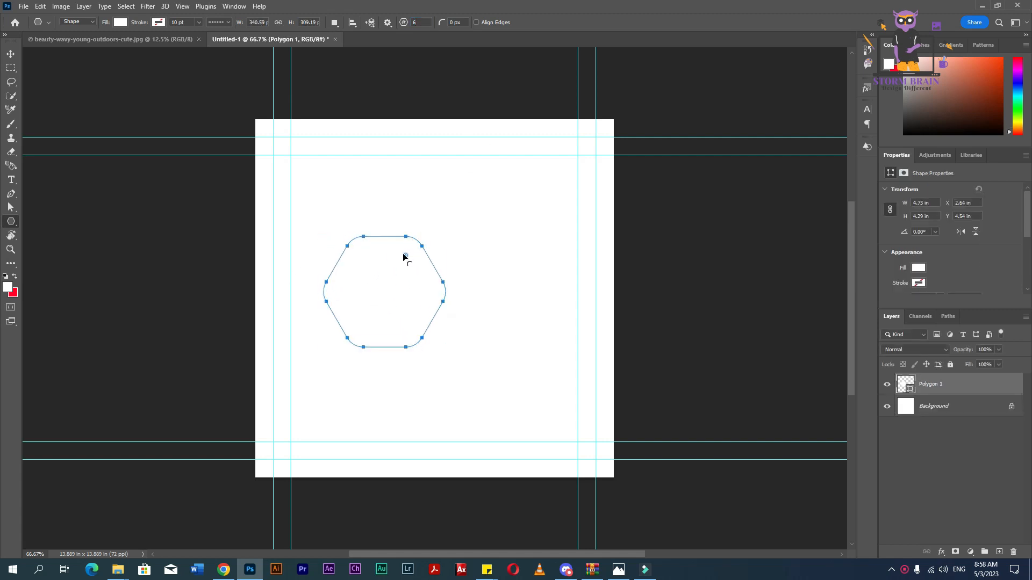
pyautogui.doubleClick(910, 388)
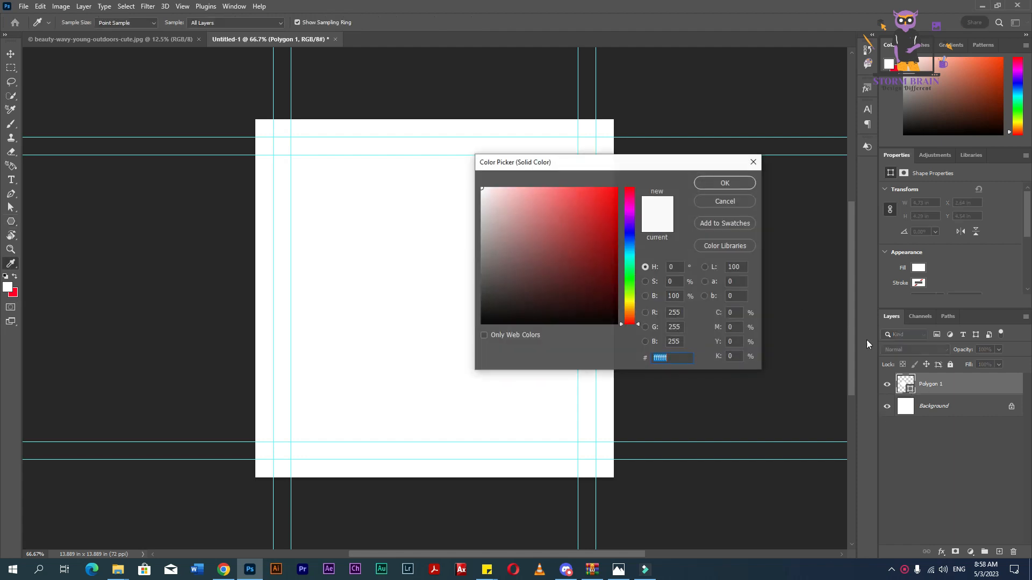
pyautogui.click(629, 246)
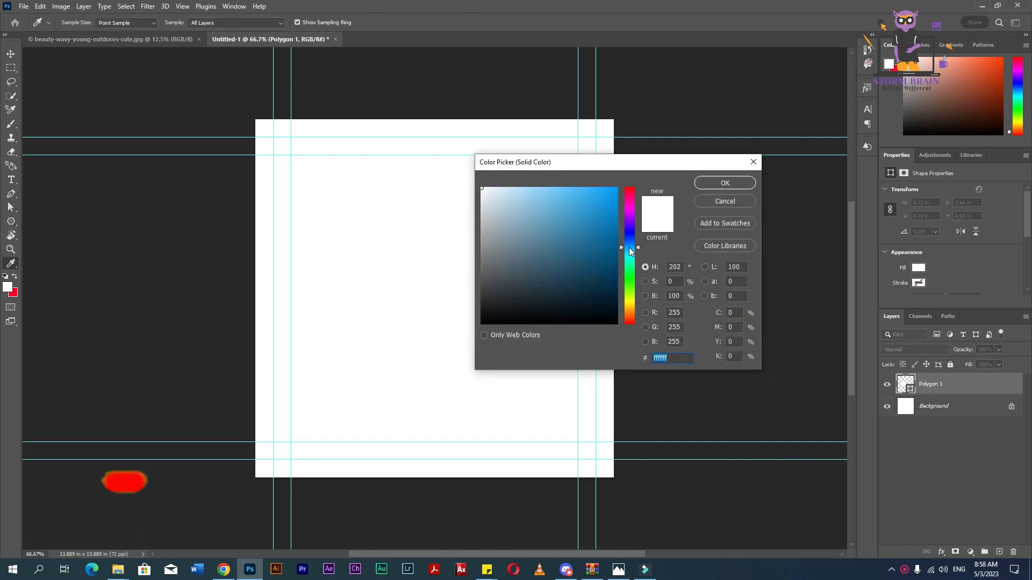
pyautogui.moveTo(629, 248); pyautogui.dragTo(633, 246)
pyautogui.moveTo(576, 291); pyautogui.dragTo(566, 293)
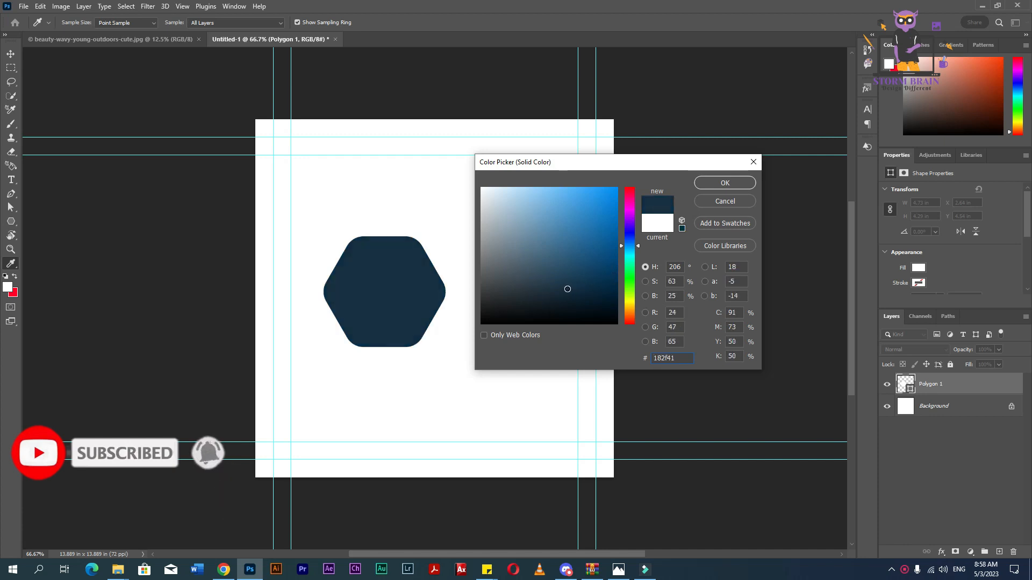
pyautogui.click(725, 183)
# - Move the dark blue hexagon to the canvas's upper-left edge, tilt it slightly and enlarge it to about 135%
pyautogui.click(11, 54)
pyautogui.moveTo(398, 310); pyautogui.dragTo(302, 234)
pyautogui.hotkey('ctrl', 't')
pyautogui.moveTo(365, 172); pyautogui.dragTo(362, 215)
pyautogui.press('Return')
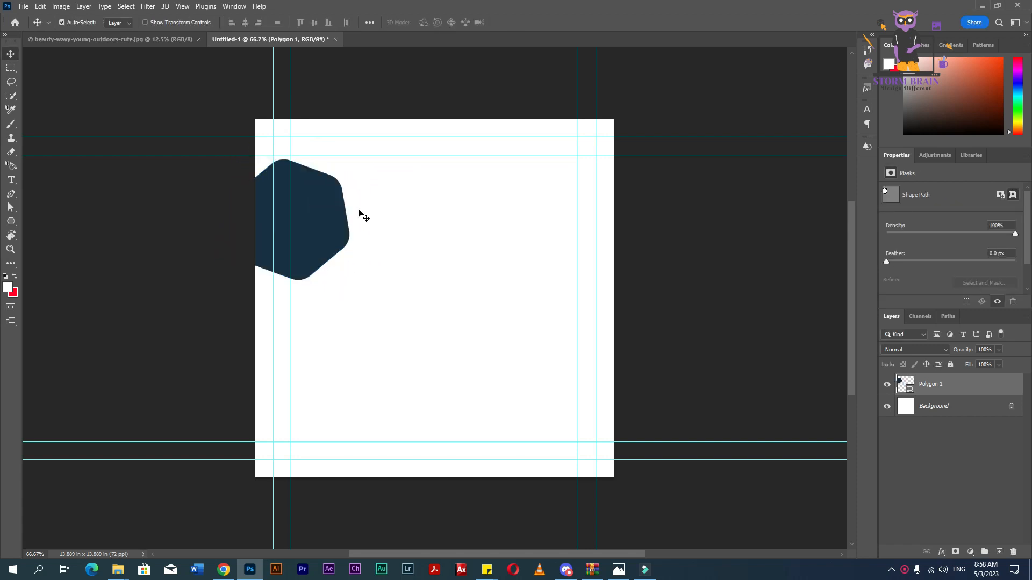
pyautogui.hotkey('ctrl', 't')
pyautogui.moveTo(353, 278); pyautogui.dragTo(391, 315)
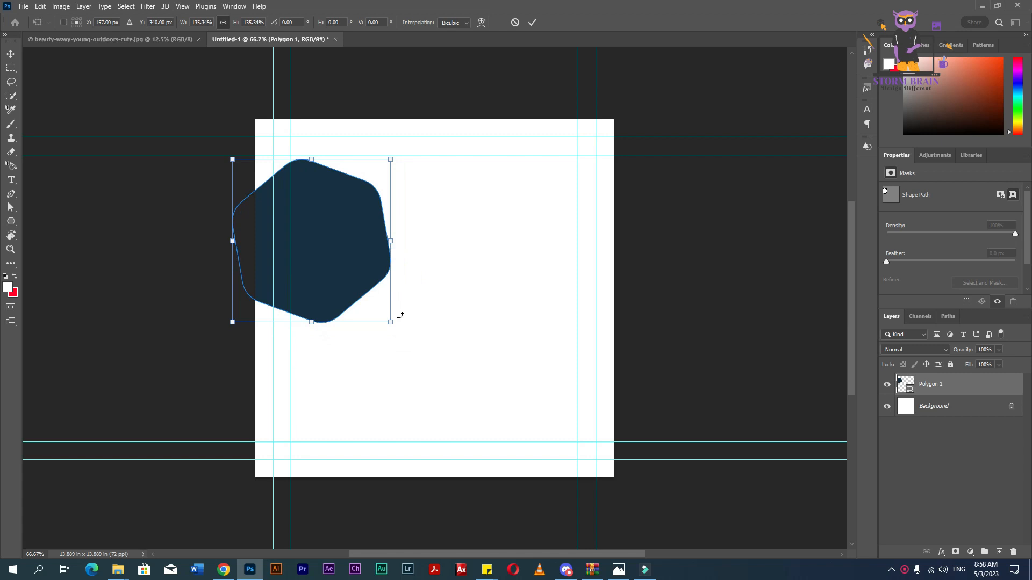
pyautogui.press('Return')
# - Duplicate the dark blue hexagon towards the canvas's lower right and scale the copy down
pyautogui.click(337, 269)
pyautogui.moveTo(336, 274); pyautogui.dragTo(548, 348)
pyautogui.hotkey('ctrl', 't')
pyautogui.moveTo(439, 396); pyautogui.dragTo(484, 351)
# - Place another hexagon copy over the canvas's bottom-left corner and enlarge it to about 165%
pyautogui.moveTo(545, 301); pyautogui.dragTo(314, 449)
pyautogui.press('Return')
pyautogui.hotkey('ctrl', 't')
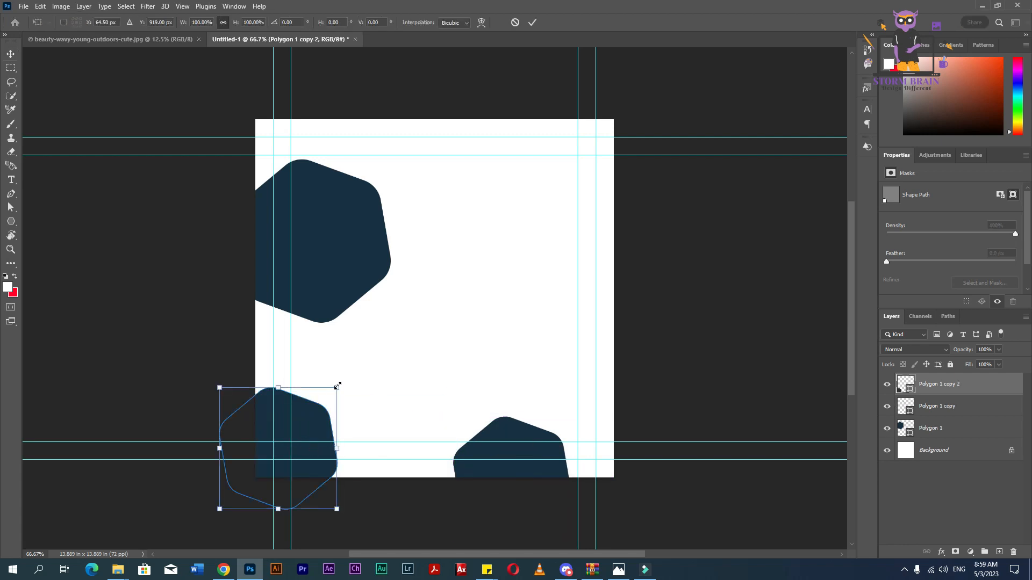
pyautogui.moveTo(338, 387); pyautogui.dragTo(413, 308)
pyautogui.moveTo(357, 372); pyautogui.dragTo(356, 417)
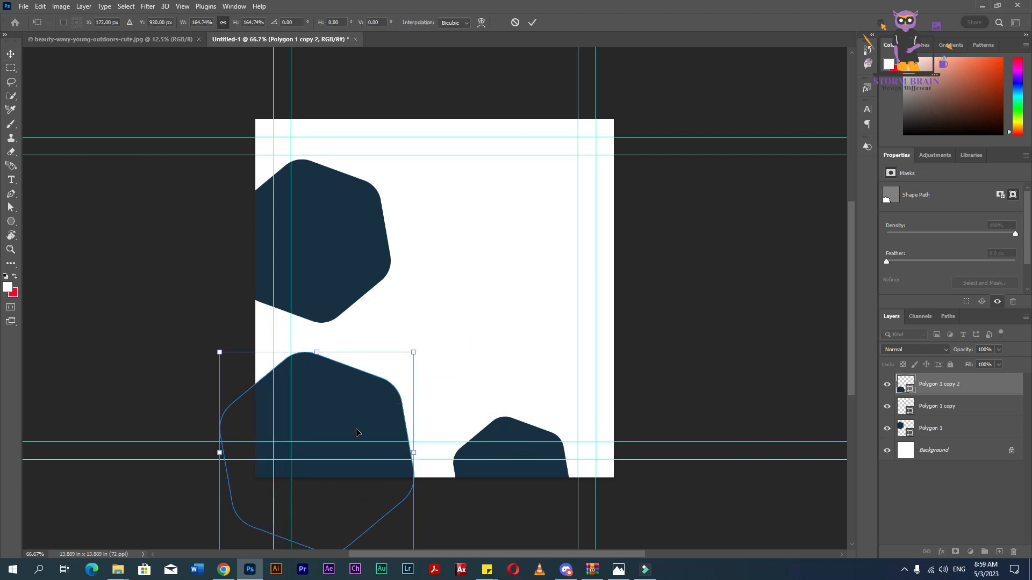
pyautogui.press('Return')
# - Draw a dark blue rectangle and fit its edges to the canvas, 1000 by 1000 px
pyautogui.rightClick(9, 221)
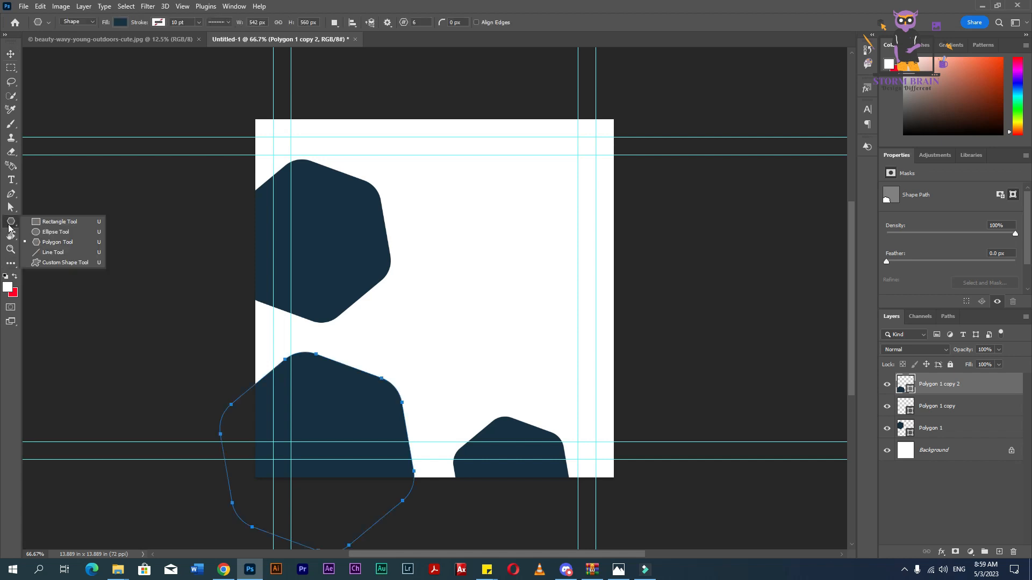
pyautogui.click(46, 222)
pyautogui.moveTo(212, 99); pyautogui.dragTo(637, 498)
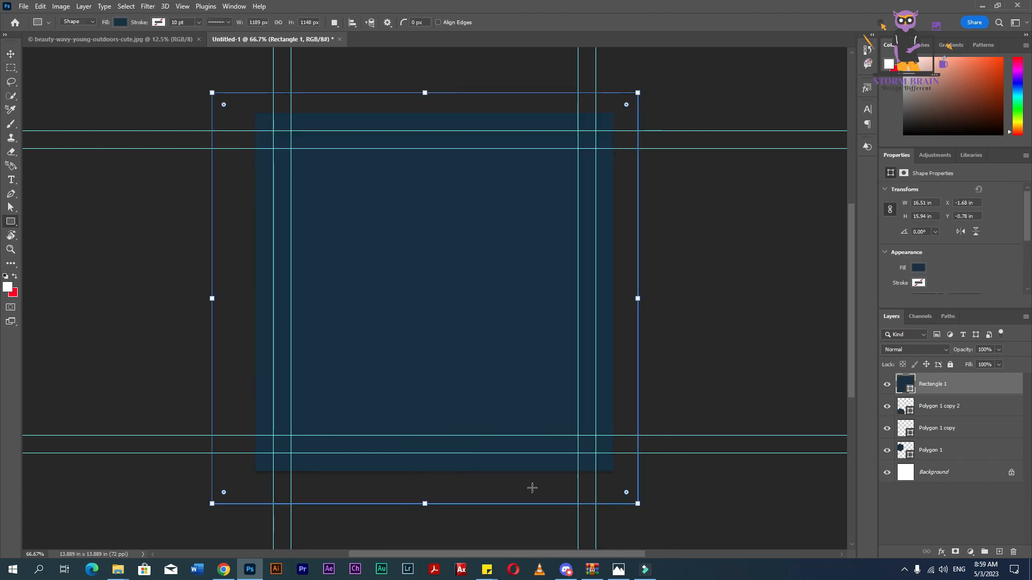
pyautogui.moveTo(431, 475); pyautogui.dragTo(430, 471)
pyautogui.moveTo(213, 280); pyautogui.dragTo(260, 253)
pyautogui.moveTo(450, 96); pyautogui.dragTo(447, 114)
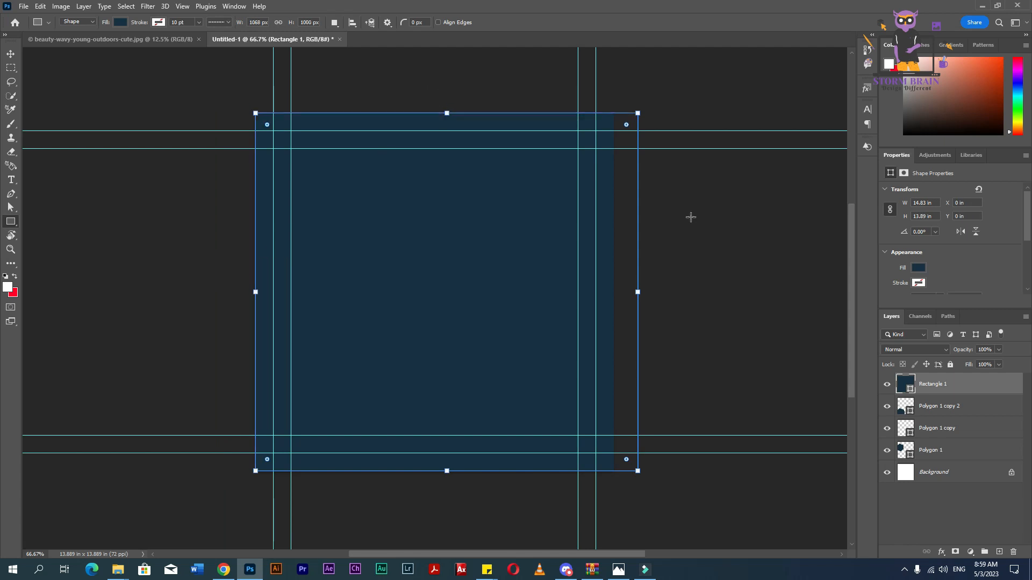
pyautogui.moveTo(638, 292); pyautogui.dragTo(615, 289)
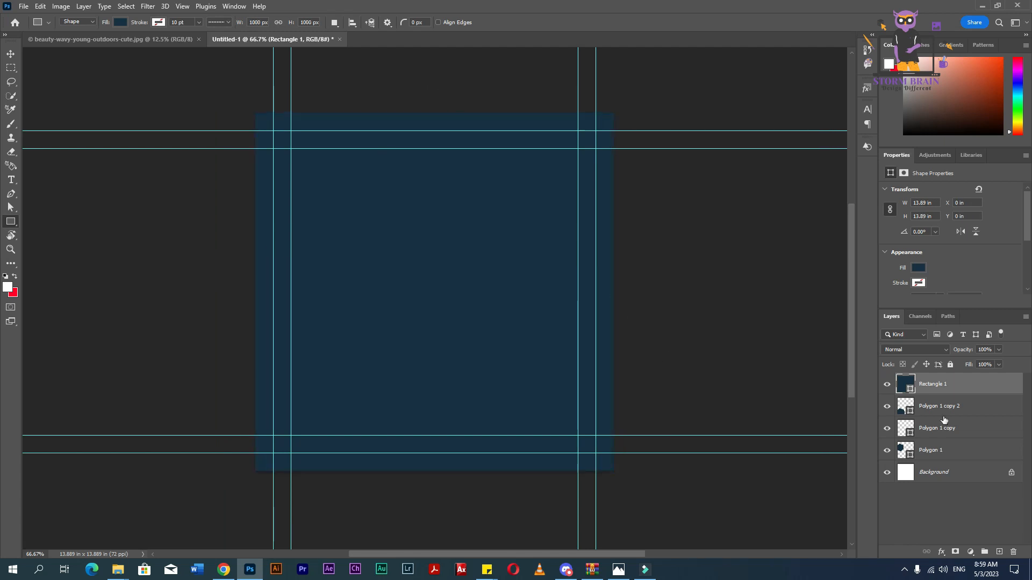
# - Set the full-canvas rectangle's opacity to 95% with the Normal blend mode
pyautogui.write('80')
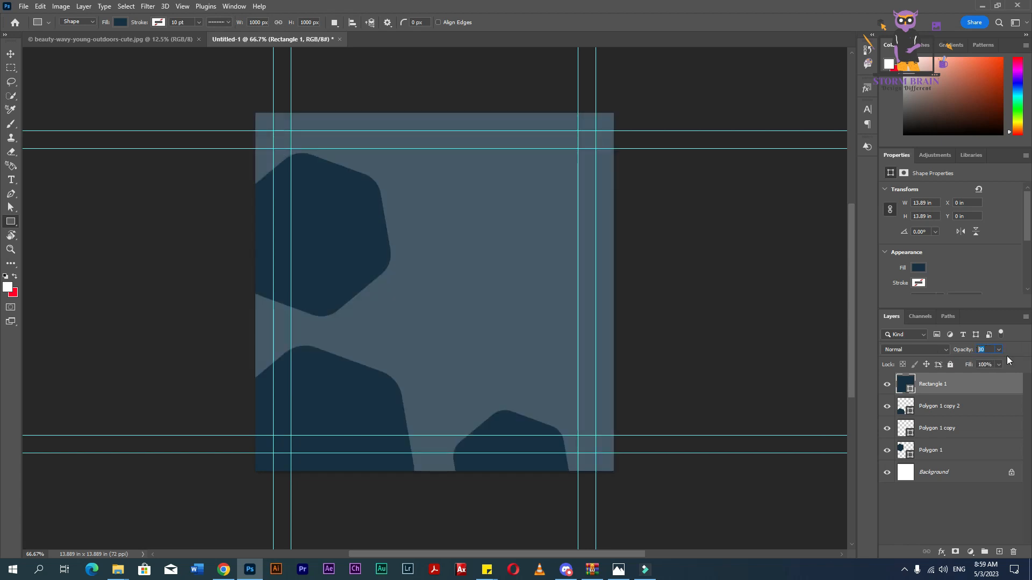
pyautogui.write('140')
pyautogui.press('Return')
pyautogui.click(934, 351)
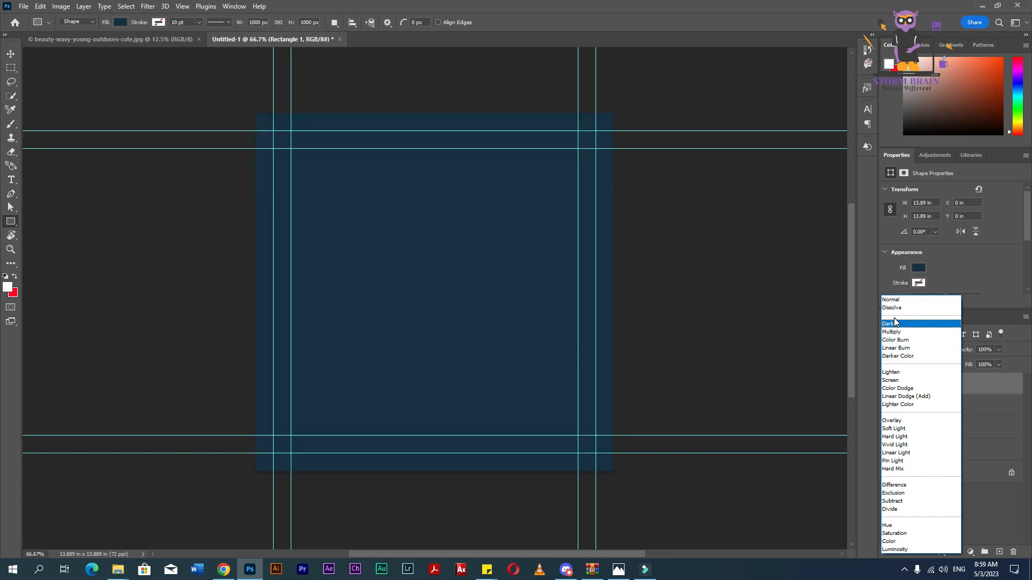
pyautogui.click(892, 299)
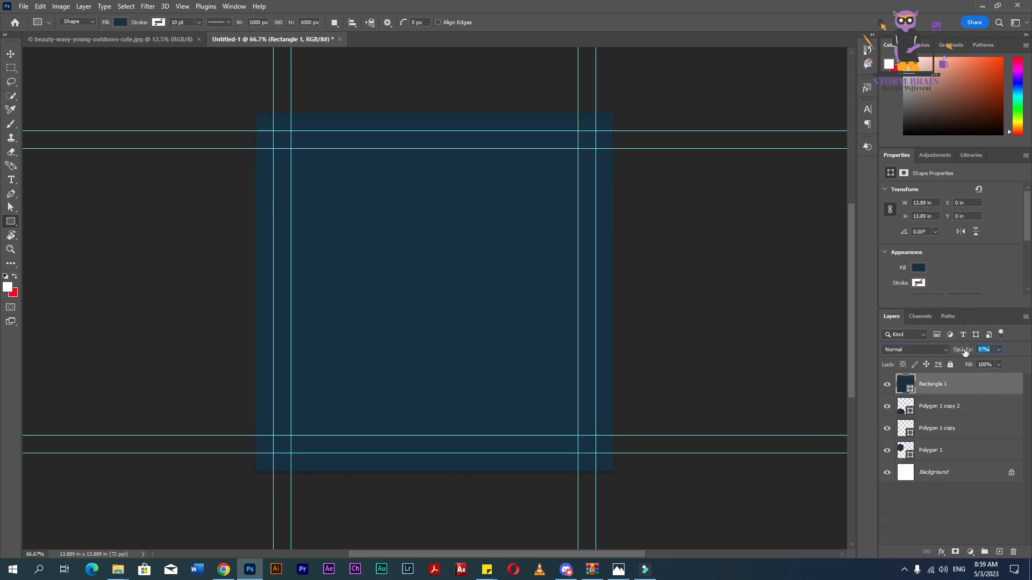
pyautogui.moveTo(957, 350); pyautogui.dragTo(969, 347)
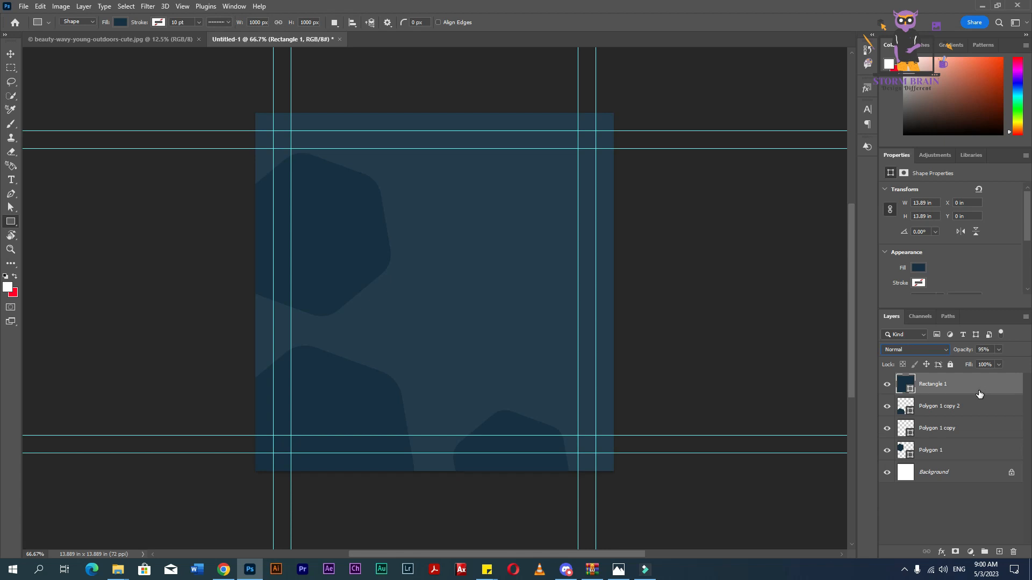
# - Duplicate the full-canvas rectangle, fill the copy with black (#000000) and set its opacity to 50%
pyautogui.hotkey('ctrl', 'j')
pyautogui.doubleClick(913, 390)
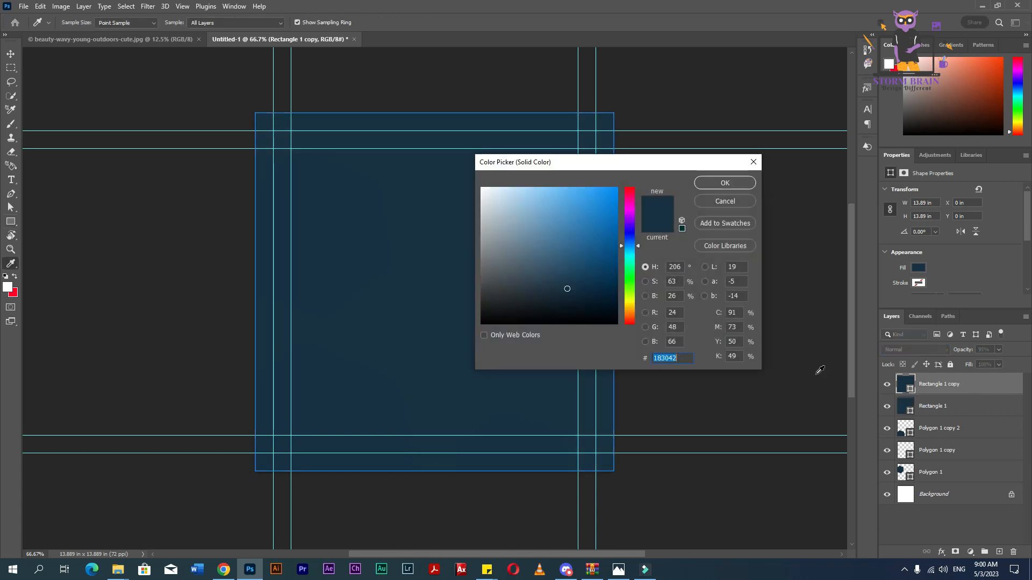
pyautogui.write('000000')
pyautogui.click(724, 180)
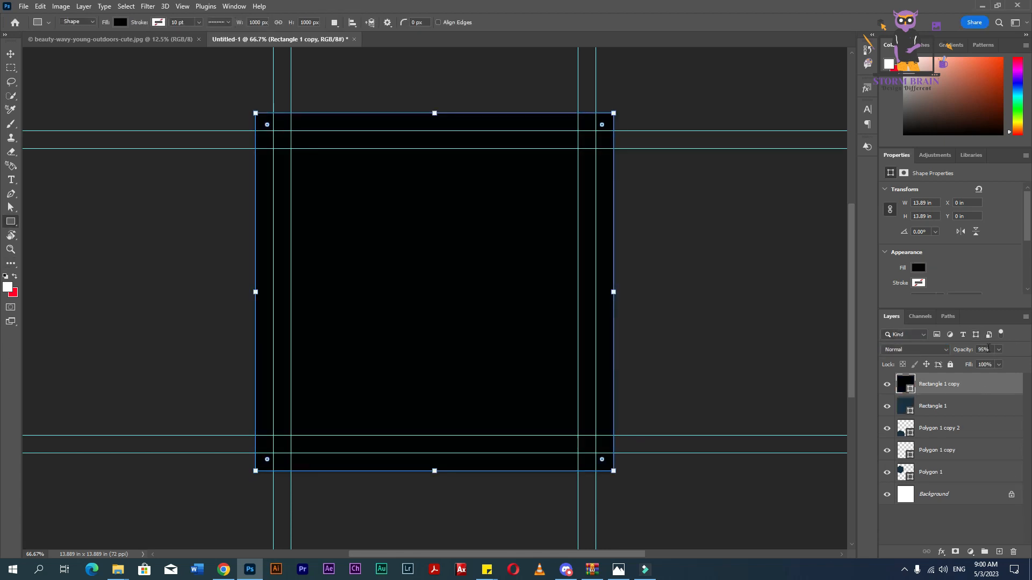
pyautogui.write('50')
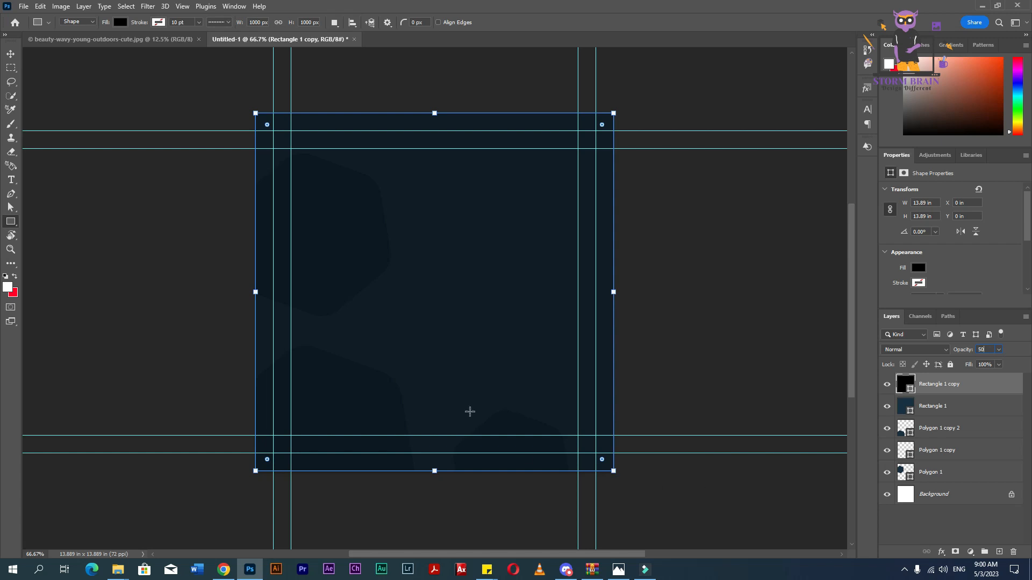
pyautogui.click(11, 54)
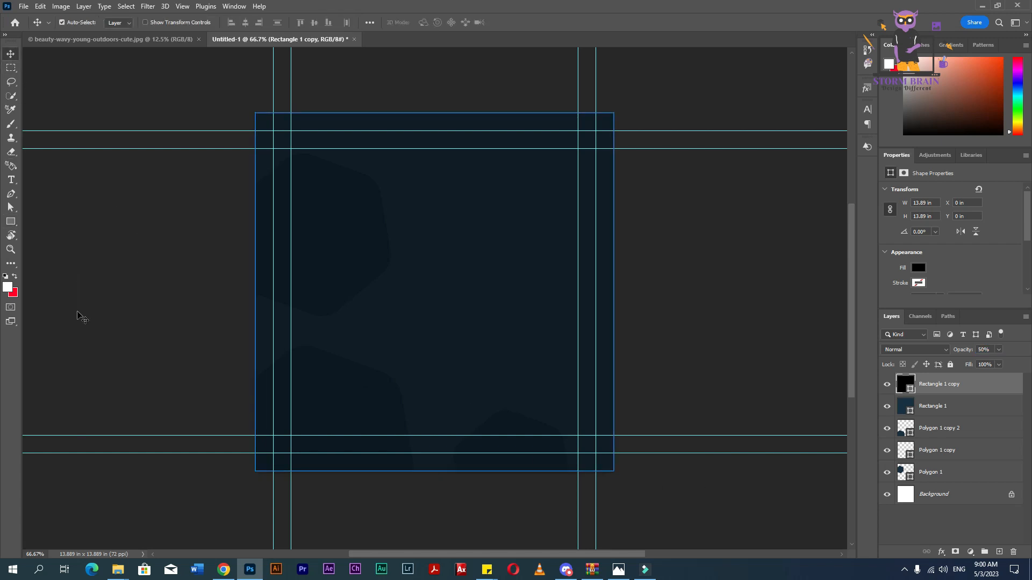
# - Draw a white hexagon about 556 by 482 px over the canvas's right edge on a new layer and round its corners
pyautogui.click(11, 221)
pyautogui.rightClick(11, 222)
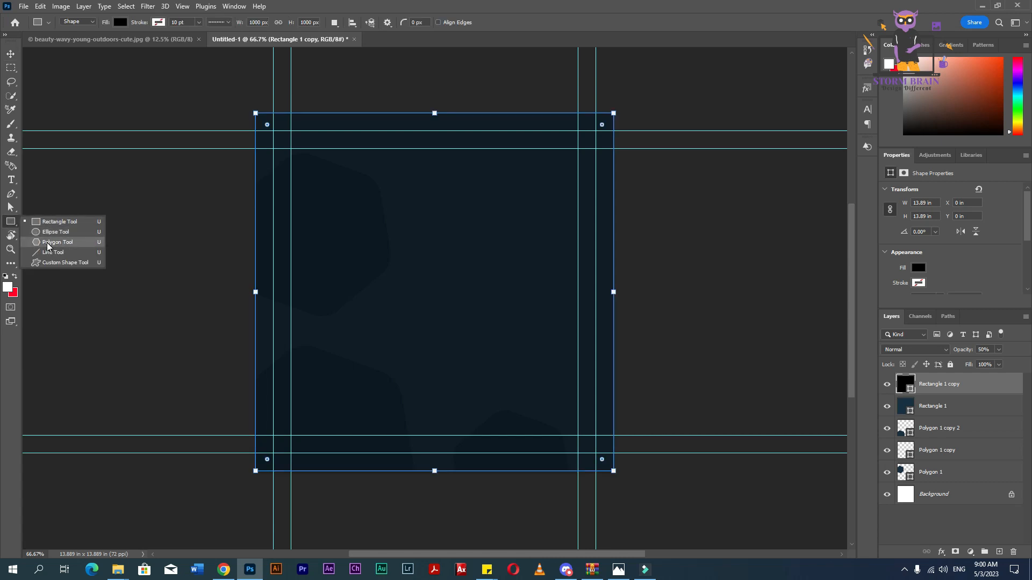
pyautogui.click(48, 243)
pyautogui.click(999, 552)
pyautogui.moveTo(438, 221); pyautogui.dragTo(638, 406)
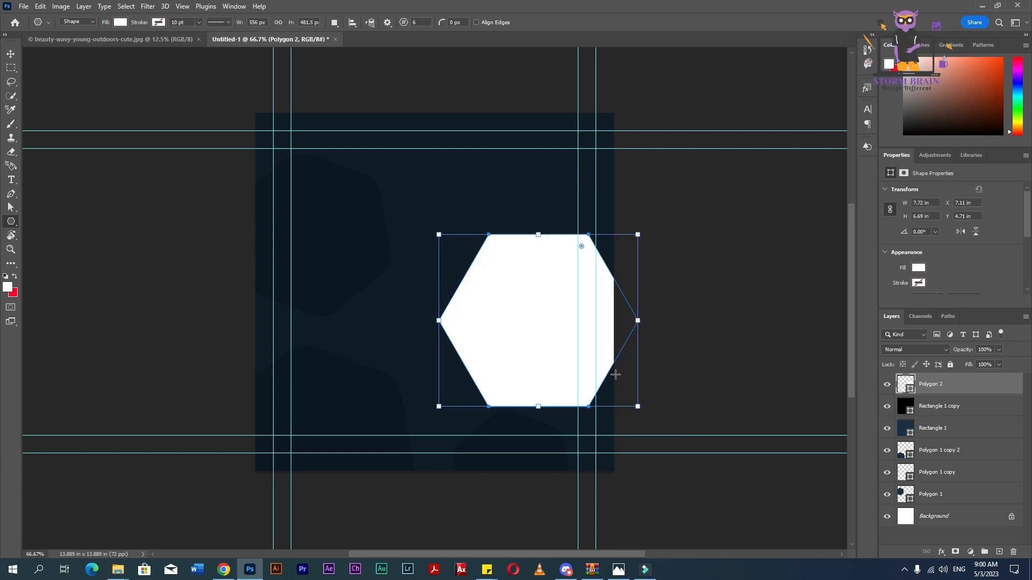
pyautogui.moveTo(583, 244); pyautogui.dragTo(570, 264)
# - Enlarge the white hexagon to about 730 by 654 px and rotate it to about -29.2°
pyautogui.moveTo(439, 233); pyautogui.dragTo(366, 255)
pyautogui.click(376, 172)
pyautogui.click(544, 272)
pyautogui.moveTo(494, 304); pyautogui.dragTo(496, 315)
pyautogui.hotkey('ctrl', 'z')
pyautogui.click(115, 139)
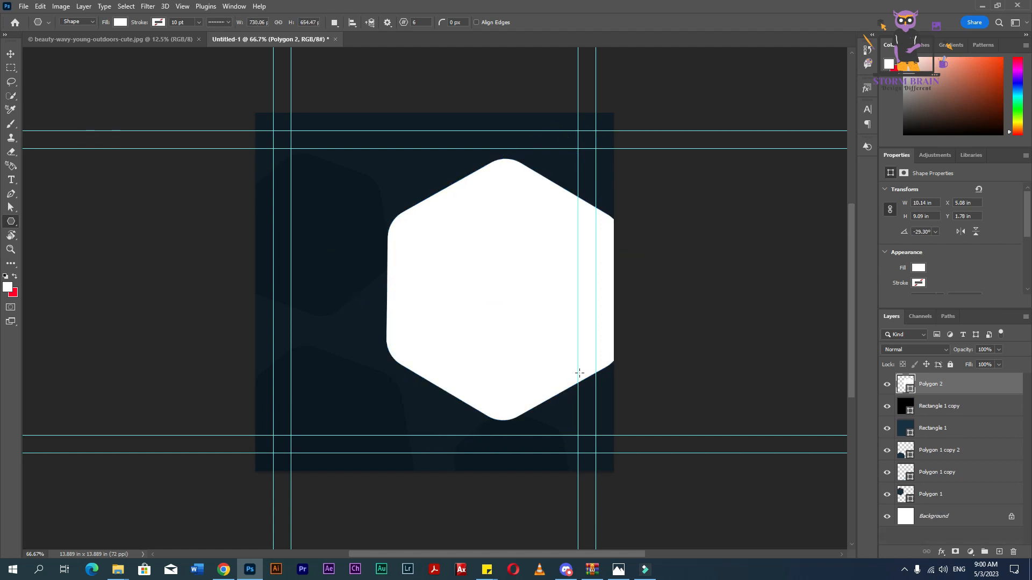
# - Rotate the white hexagon further counterclockwise to an uneven tilt and shift it slightly lower on the canvas
pyautogui.press('v')
pyautogui.moveTo(494, 322)
pyautogui.mouseDown()
pyautogui.moveTo(508, 332)
pyautogui.moveTo(495, 323)
pyautogui.mouseUp()
pyautogui.hotkey('ctrl', 't')
pyautogui.moveTo(662, 212); pyautogui.dragTo(615, 151)
pyautogui.moveTo(489, 338); pyautogui.dragTo(505, 355)
pyautogui.press('Return')
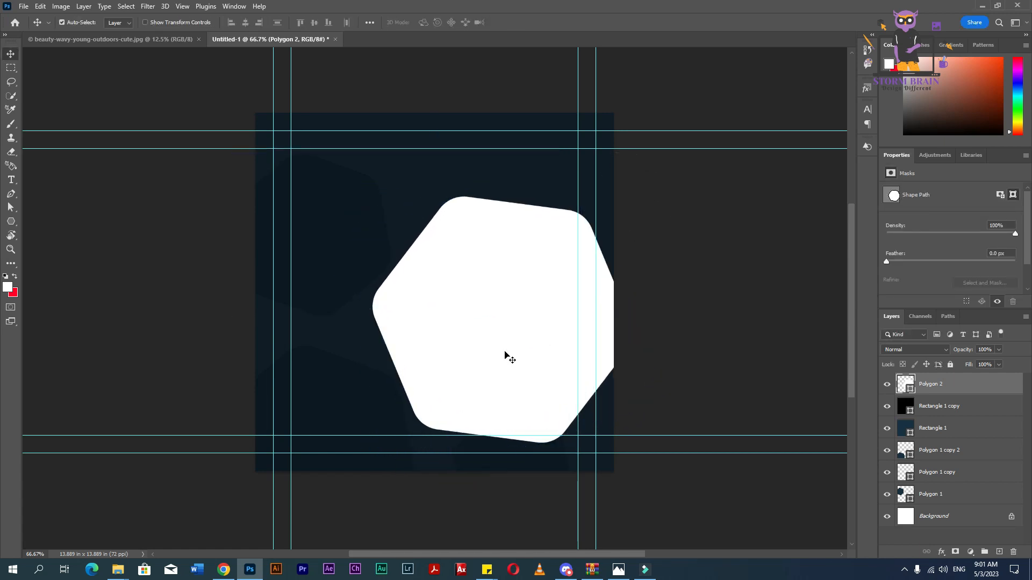
# - Duplicate the white hexagon and remove the copy's fill
pyautogui.hotkey('ctrl', 'j')
pyautogui.click(8, 288)
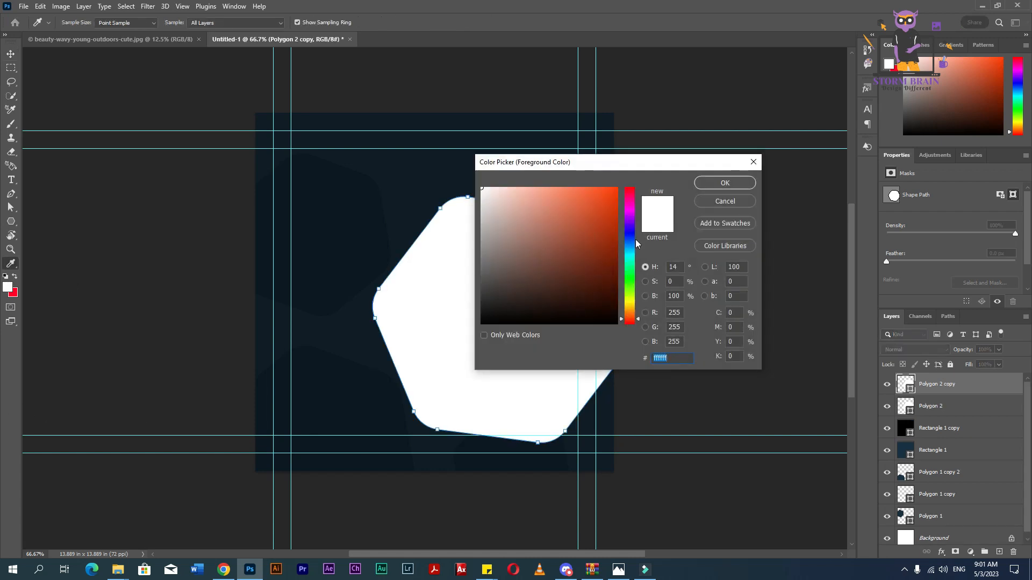
pyautogui.click(726, 201)
pyautogui.press('u')
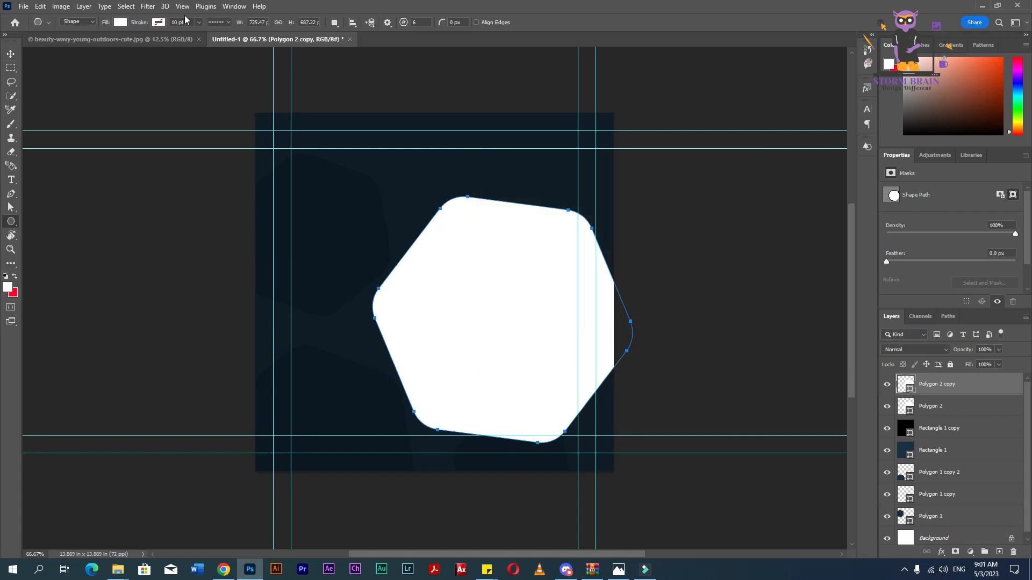
pyautogui.click(120, 22)
pyautogui.click(57, 43)
# - Give the unfilled hexagon copy a bright orange stroke
pyautogui.click(156, 22)
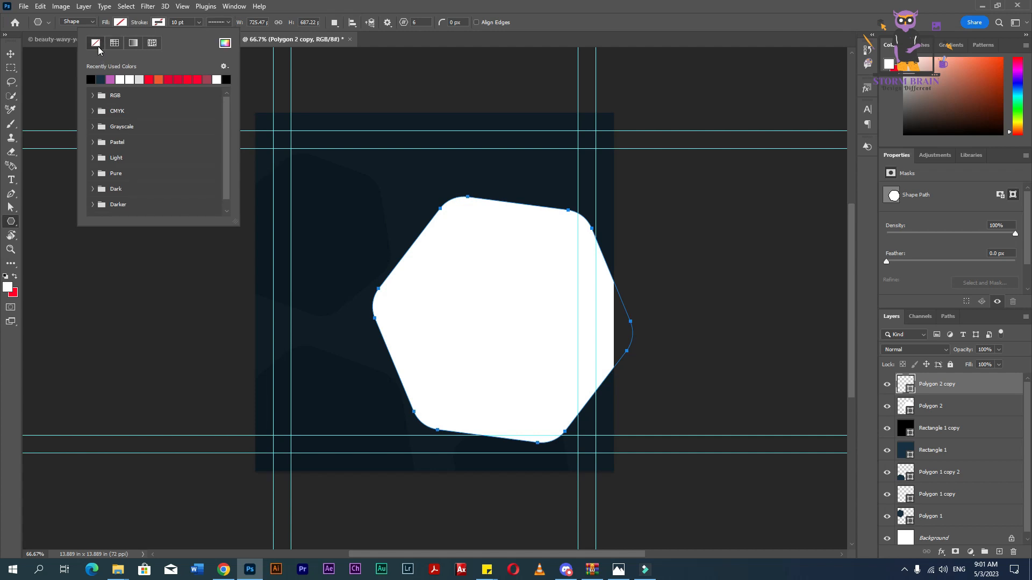
pyautogui.click(225, 43)
pyautogui.click(631, 317)
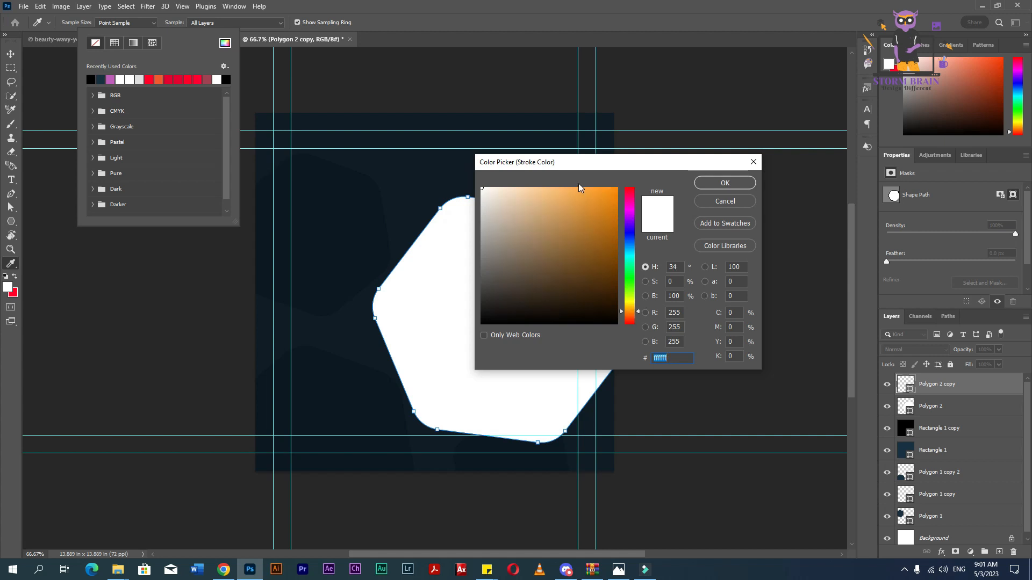
pyautogui.moveTo(617, 188); pyautogui.dragTo(636, 183)
pyautogui.click(706, 185)
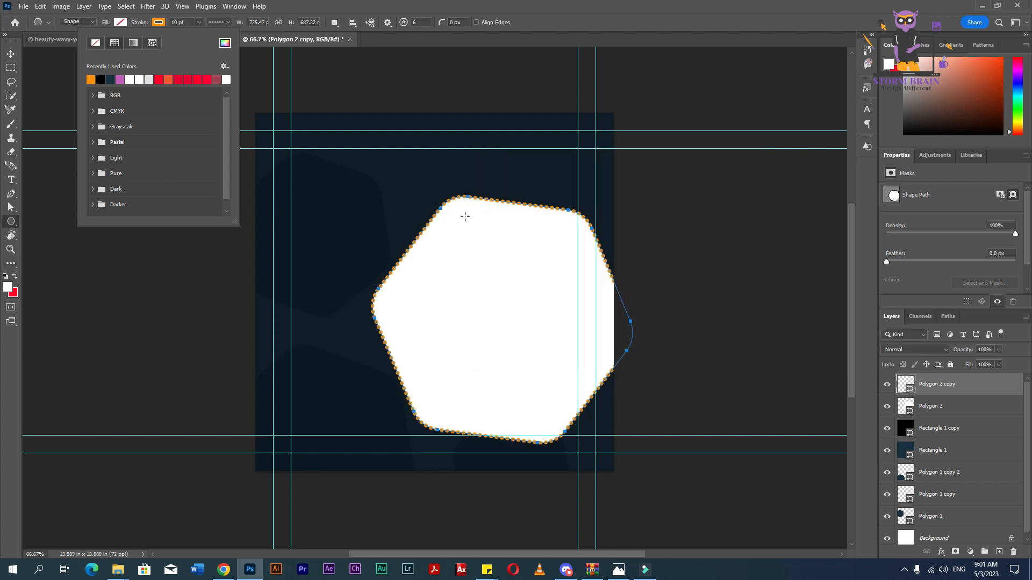
# - Change the orange stroke to a solid line and set its width to 5 pt
pyautogui.click(227, 23)
pyautogui.click(220, 56)
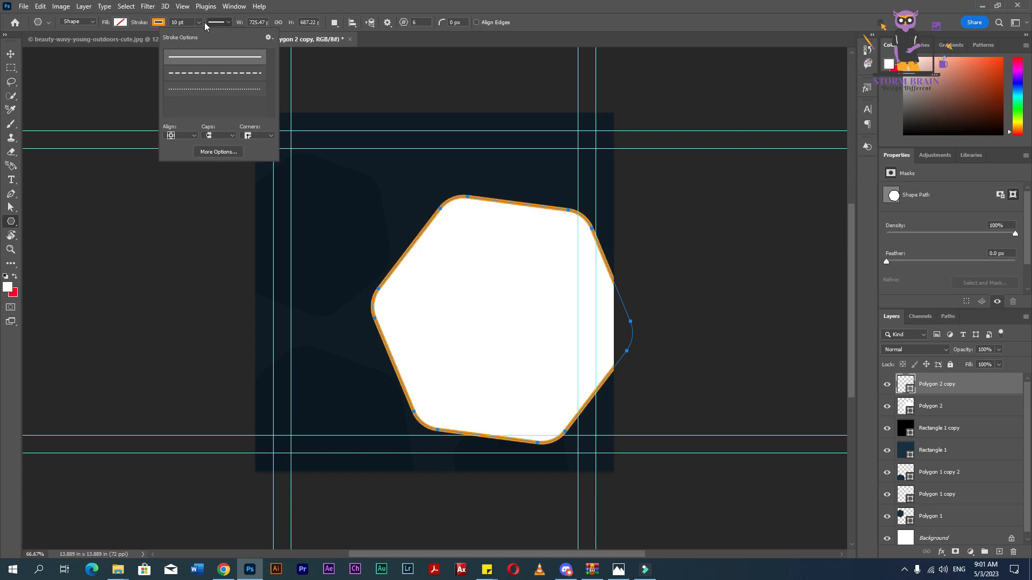
pyautogui.click(199, 24)
pyautogui.moveTo(187, 22); pyautogui.dragTo(142, 29)
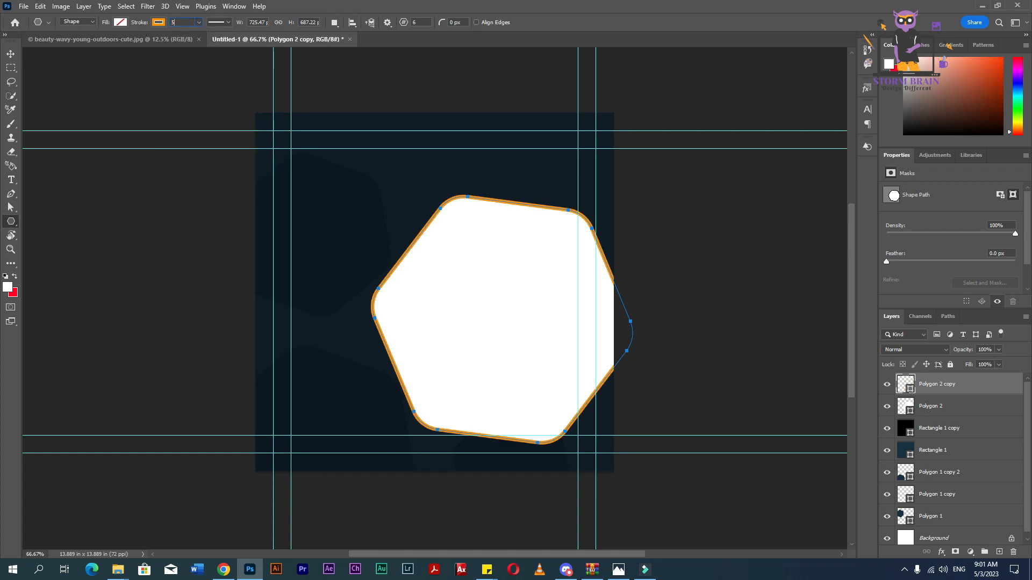
pyautogui.press('Return')
# - Enlarge the orange hexagon outline to about 106.5% and rotate it about -26.75° around the white hexagon
pyautogui.click(11, 54)
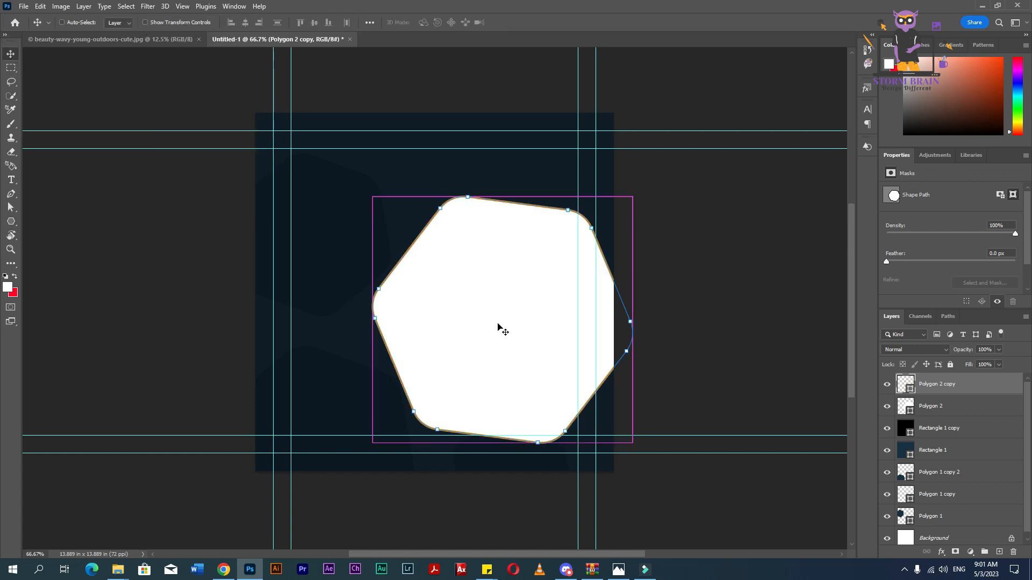
pyautogui.hotkey('ctrl', 'y')
pyautogui.hotkey('ctrl', 't')
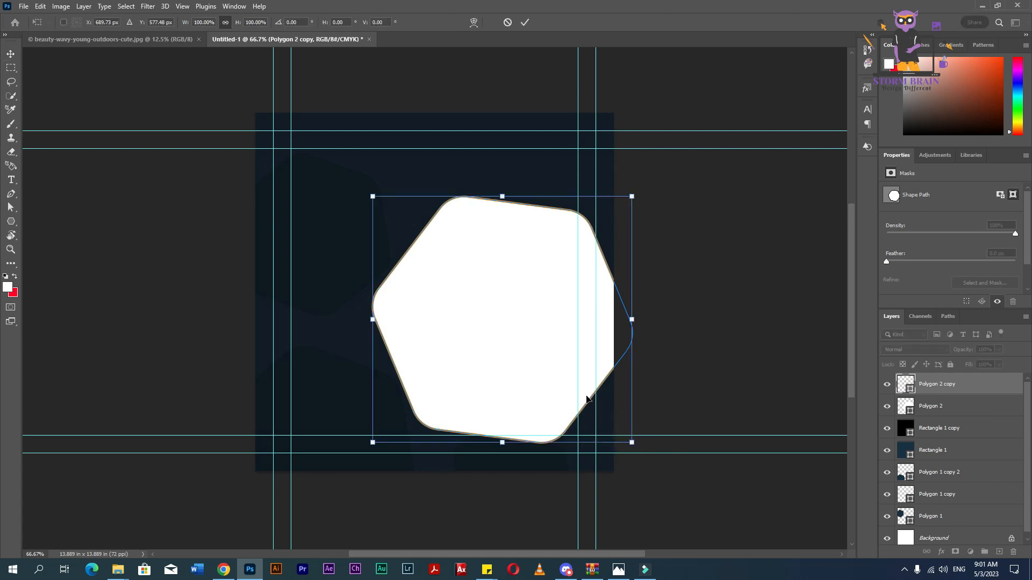
pyautogui.moveTo(632, 444); pyautogui.dragTo(641, 456)
pyautogui.moveTo(697, 346); pyautogui.dragTo(671, 267)
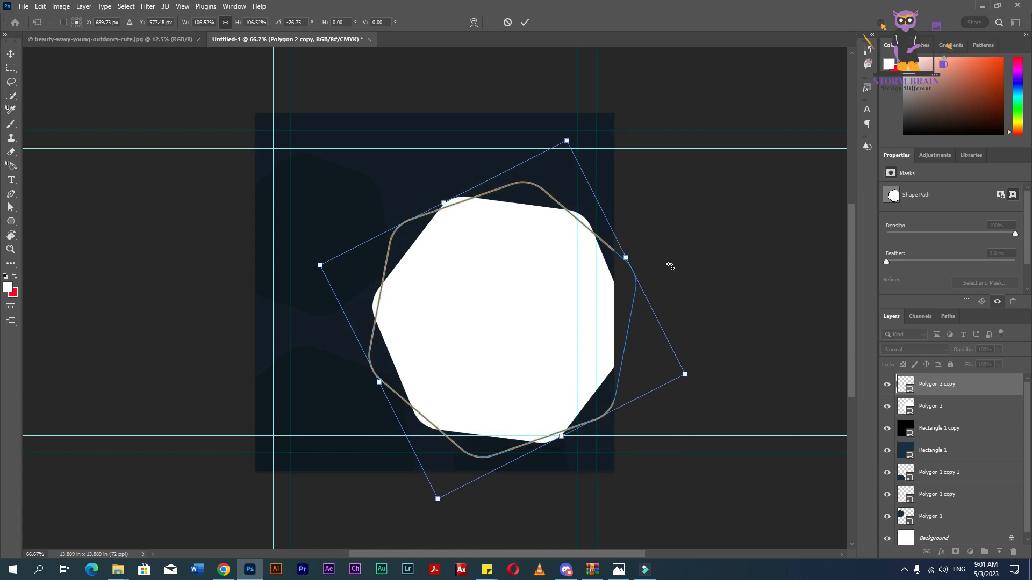
pyautogui.press('Return')
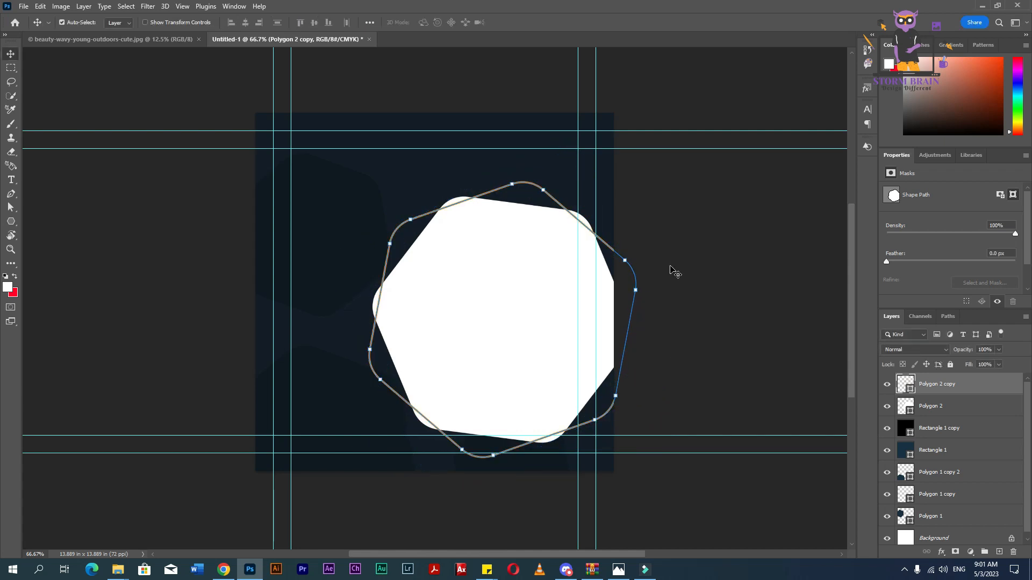
# - Reduce the orange hexagon outline's stroke width to 3 pt
pyautogui.click(11, 222)
pyautogui.moveTo(158, 32); pyautogui.dragTo(146, 34)
pyautogui.write('3')
pyautogui.press('Return')
pyautogui.click(11, 54)
pyautogui.click(110, 92)
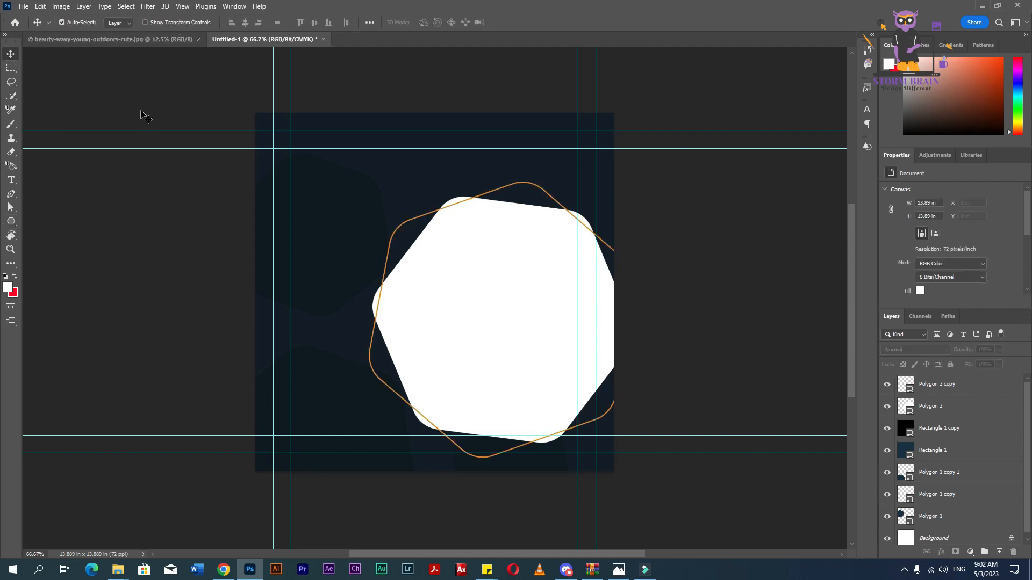
# - Try stacking the orange outline below the white hexagon
pyautogui.moveTo(906, 384); pyautogui.dragTo(905, 404)
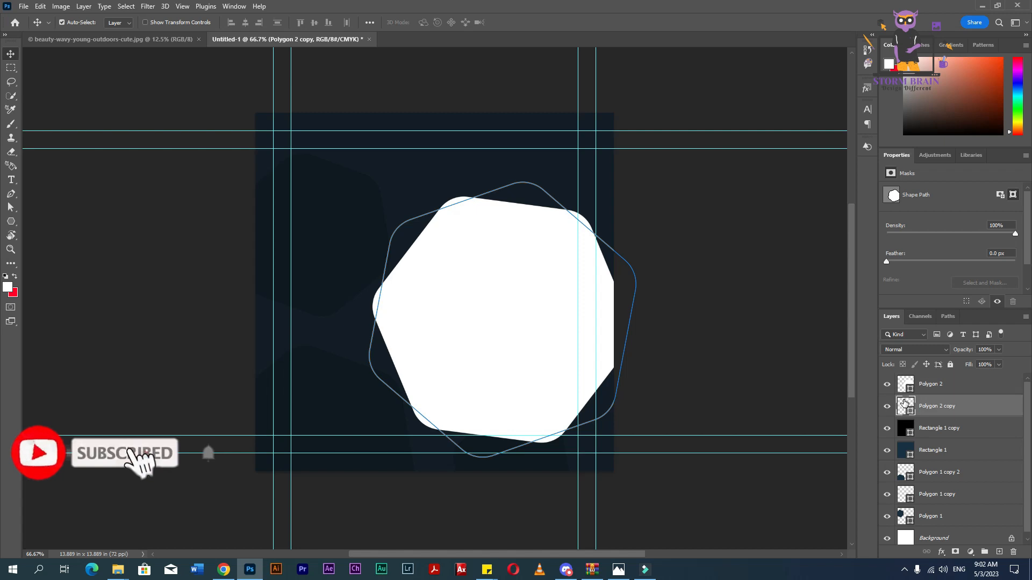
pyautogui.click(825, 387)
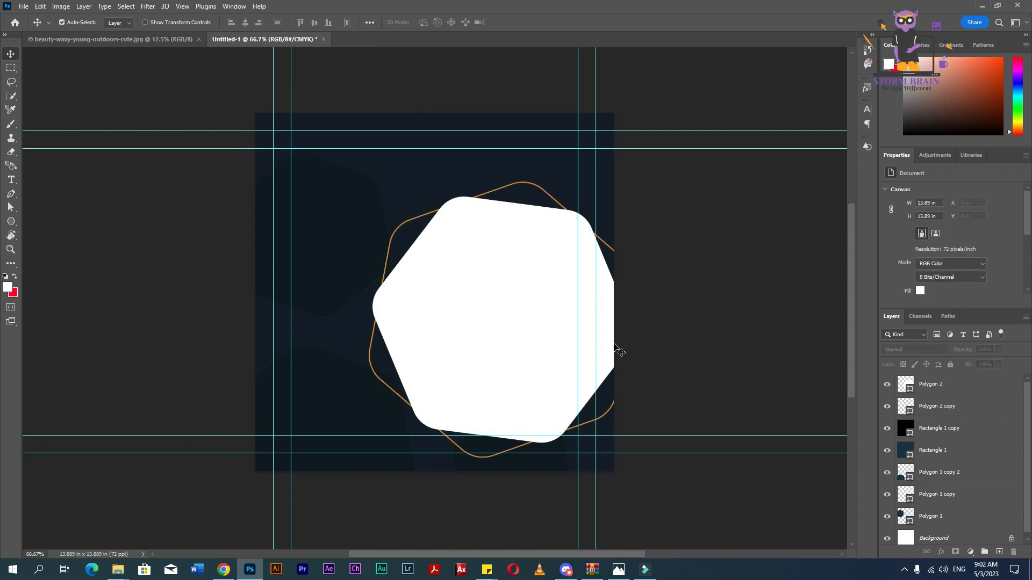
pyautogui.moveTo(943, 414); pyautogui.dragTo(937, 375)
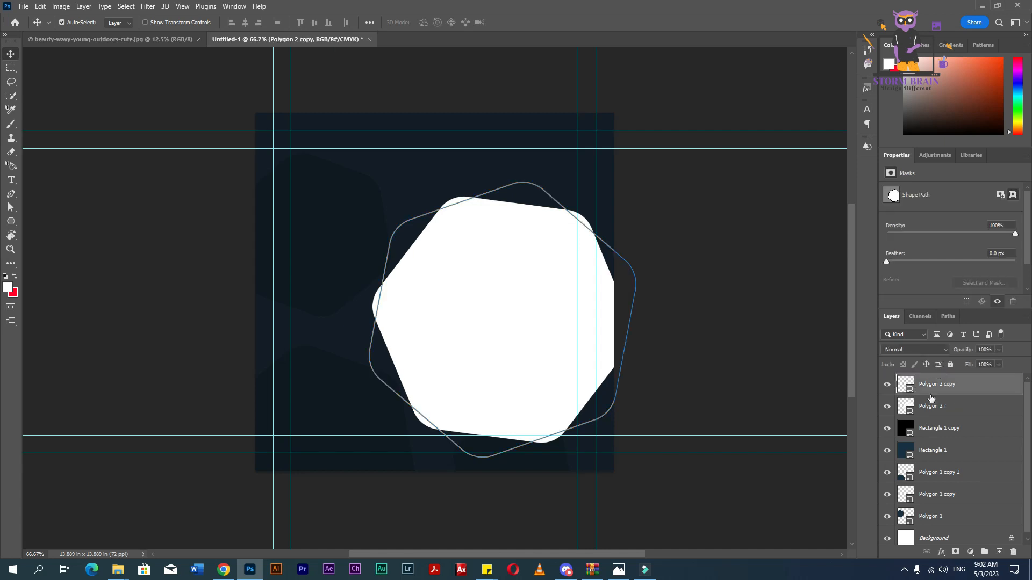
pyautogui.click(940, 411)
pyautogui.keyDown('ctrl'); pyautogui.click(945, 391); pyautogui.keyUp('ctrl')
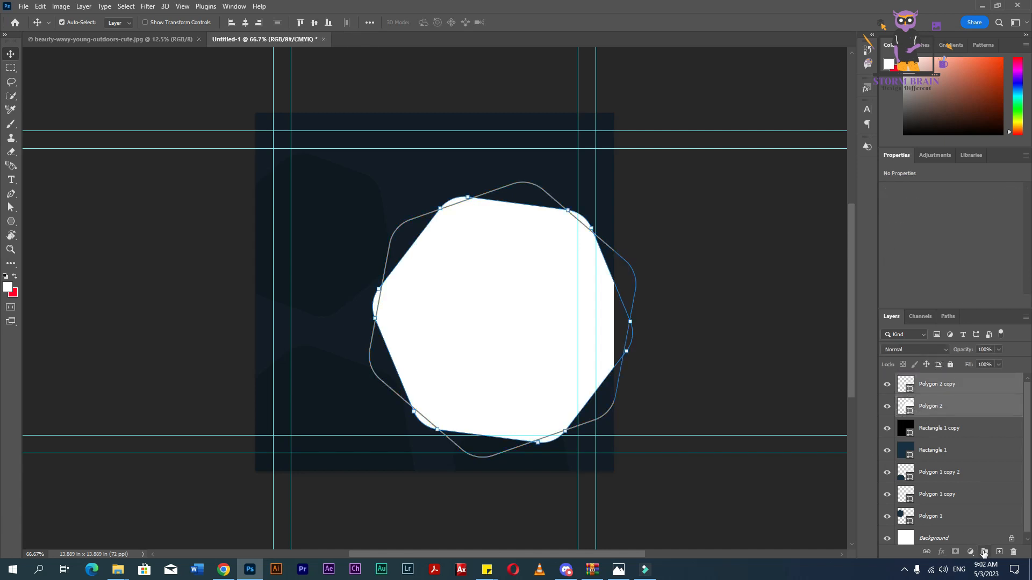
pyautogui.click(967, 395)
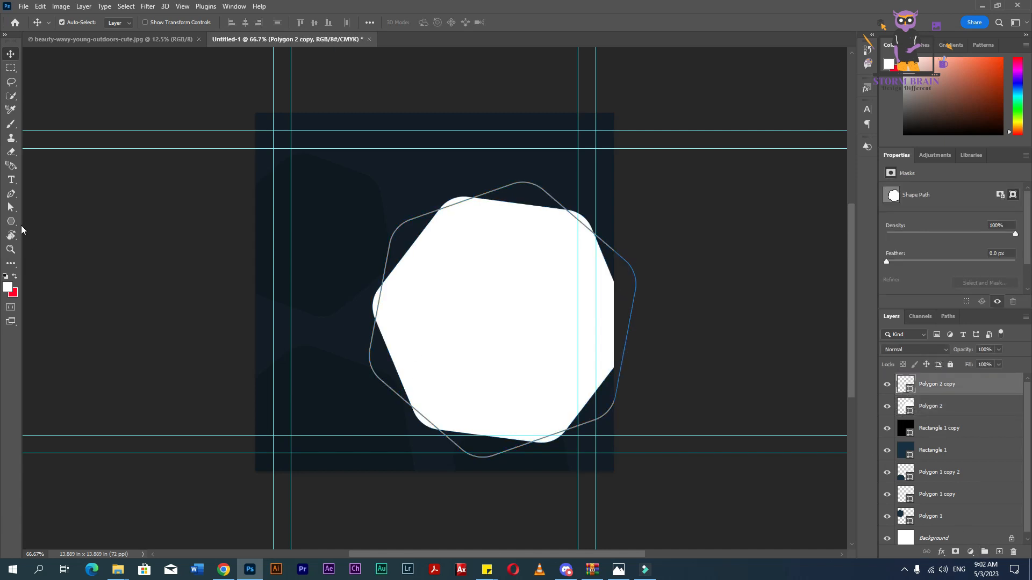
# - Duplicate the large white hexagon and stack the copy above the orange outline
pyautogui.click(11, 221)
pyautogui.press('v')
pyautogui.moveTo(502, 306); pyautogui.dragTo(493, 273)
pyautogui.hotkey('ctrl', 't')
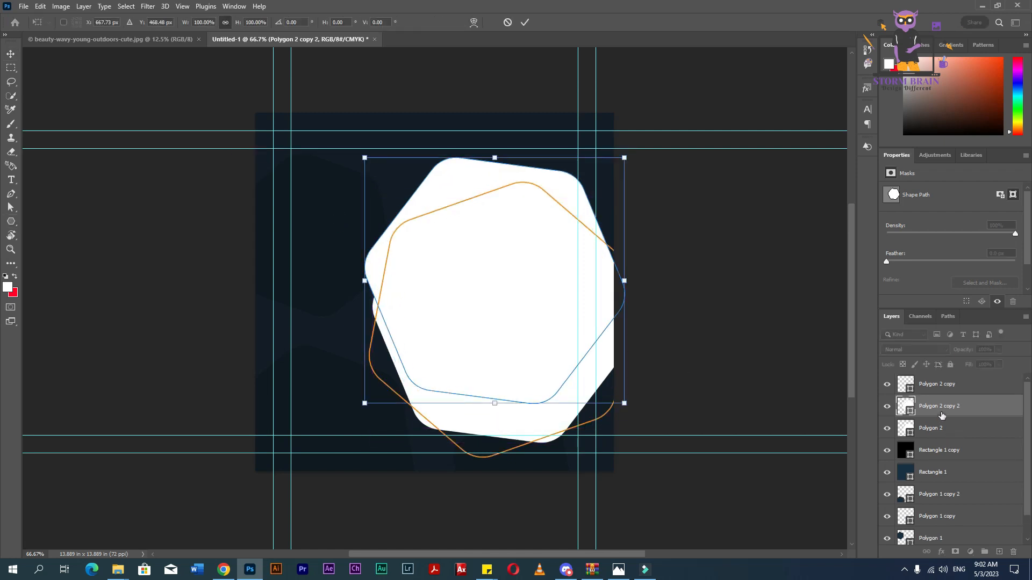
pyautogui.moveTo(969, 410); pyautogui.dragTo(965, 378)
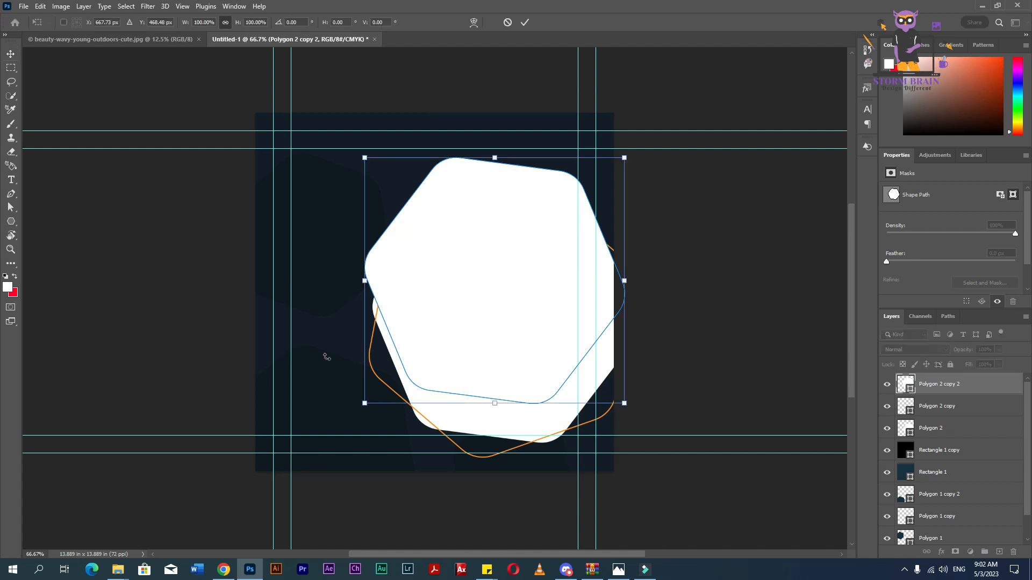
# - Shrink the new hexagon copy to about 9.2%, rotate it about -33°, and place it on the outline's upper-right edge
pyautogui.moveTo(364, 403); pyautogui.dragTo(549, 229)
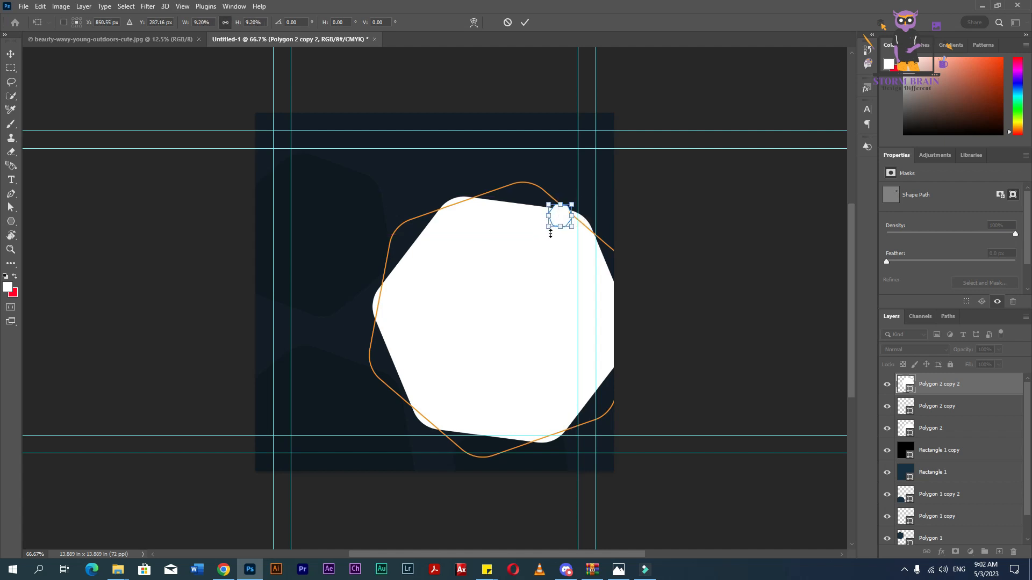
pyautogui.moveTo(609, 198); pyautogui.dragTo(594, 181)
pyautogui.moveTo(568, 218); pyautogui.dragTo(553, 203)
pyautogui.press('Return')
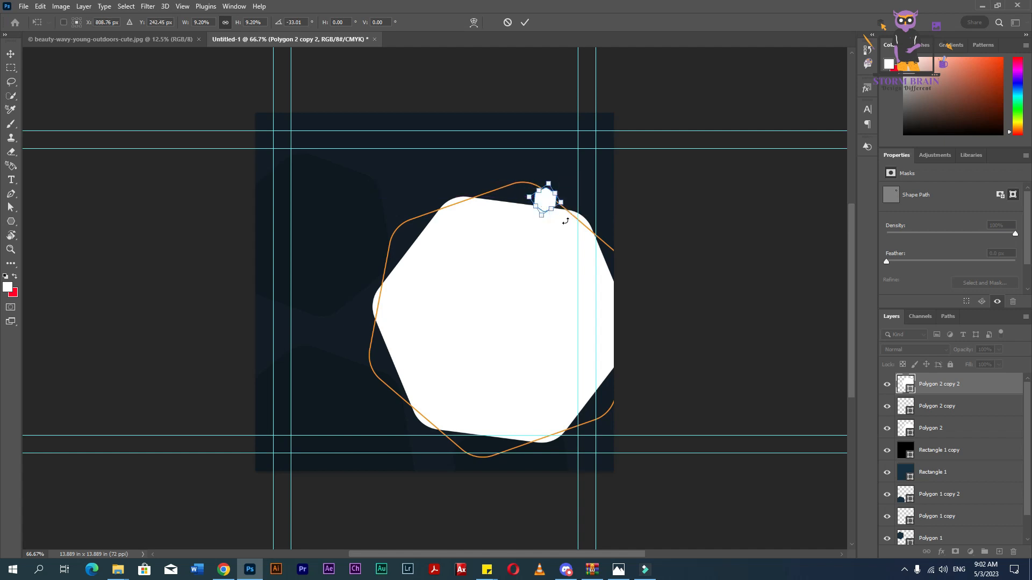
# - Fill the small hexagon with the orange sampled from the outline
pyautogui.scroll(8, 559, 201)
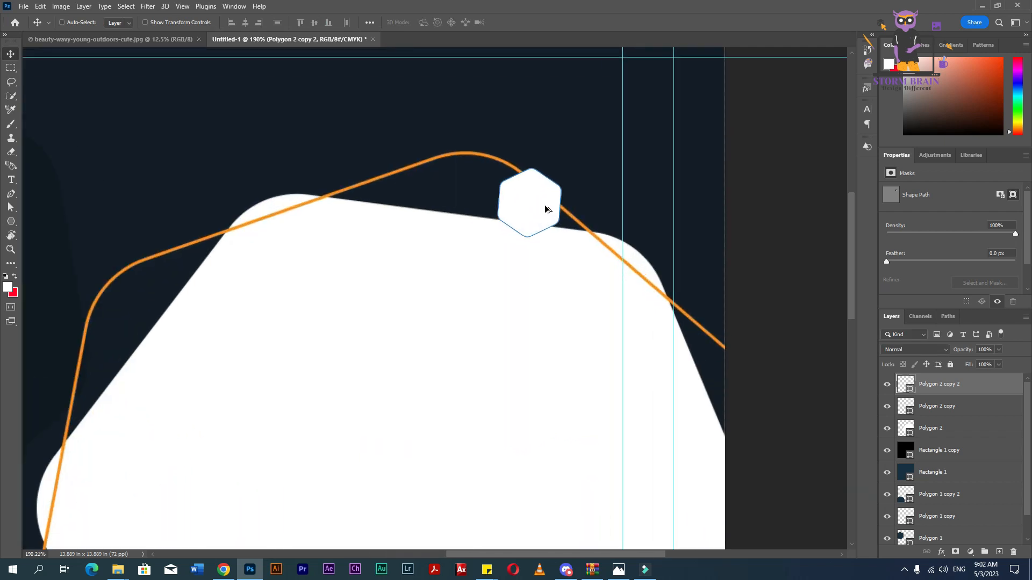
pyautogui.press('u')
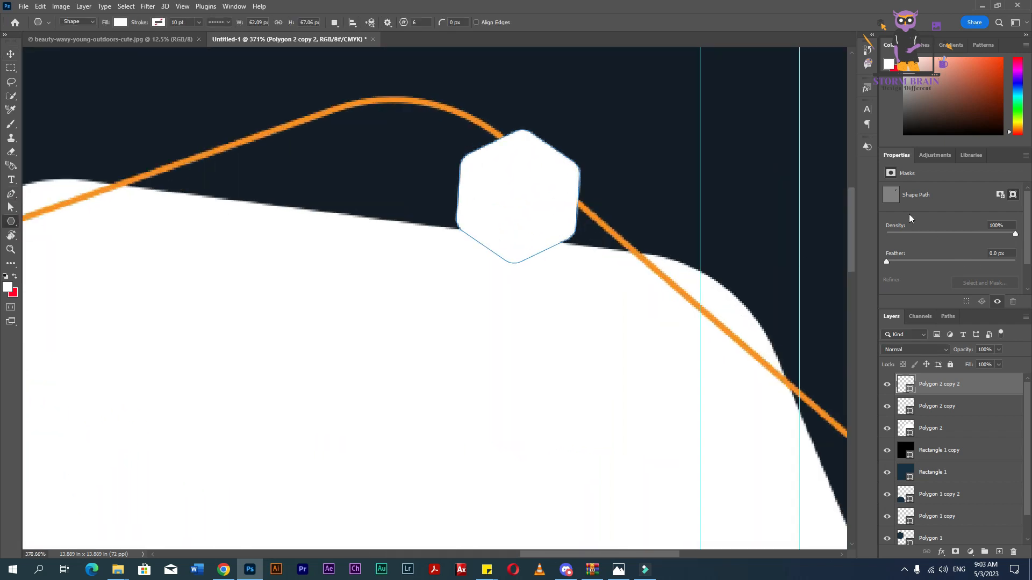
pyautogui.scroll(-8, 602, 262)
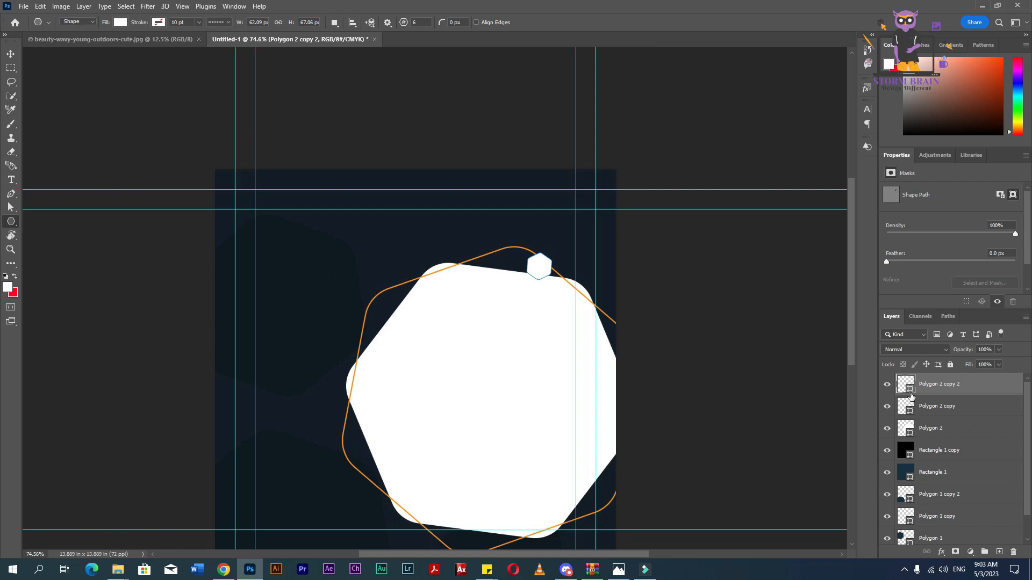
pyautogui.doubleClick(906, 384)
pyautogui.click(413, 277)
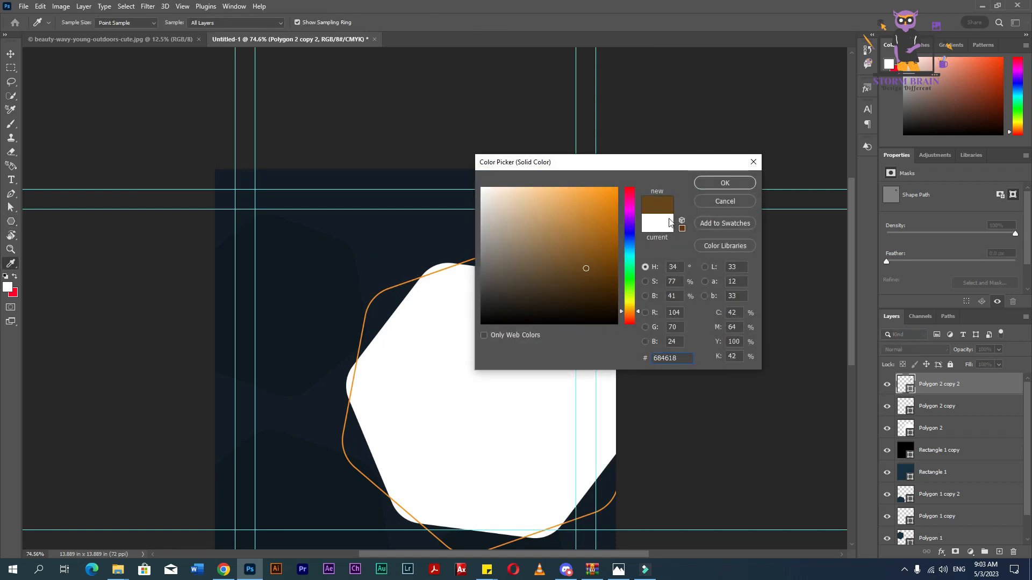
pyautogui.click(403, 280)
pyautogui.click(734, 183)
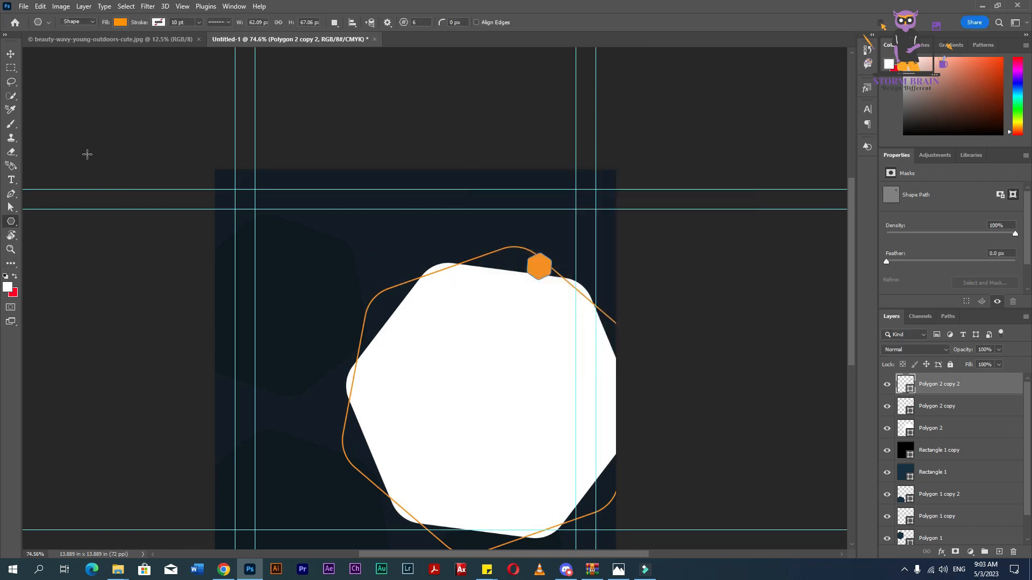
# - Duplicate the small orange hexagon onto the white hexagon below it and shrink the copy to about 49 × 53 px
pyautogui.click(11, 54)
pyautogui.moveTo(537, 275); pyautogui.dragTo(549, 335)
pyautogui.hotkey('ctrl', 't')
pyautogui.press('Return')
# - Remove the smaller hexagon copy's fill and give it a 3 pt orange stroke
pyautogui.click(11, 221)
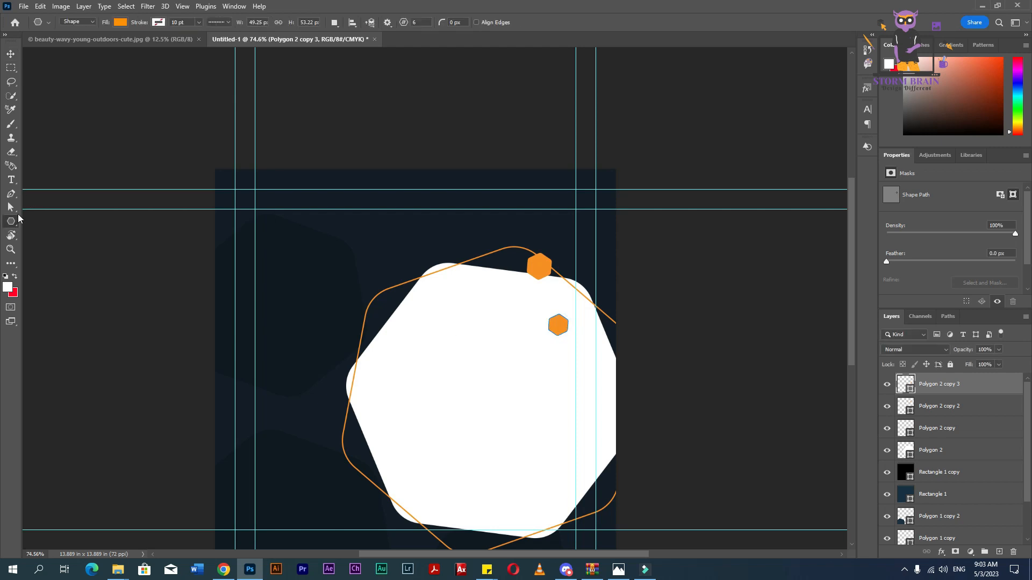
pyautogui.click(120, 22)
pyautogui.click(57, 43)
pyautogui.click(159, 22)
pyautogui.click(92, 79)
pyautogui.press('Return')
pyautogui.write('3')
pyautogui.press('Return')
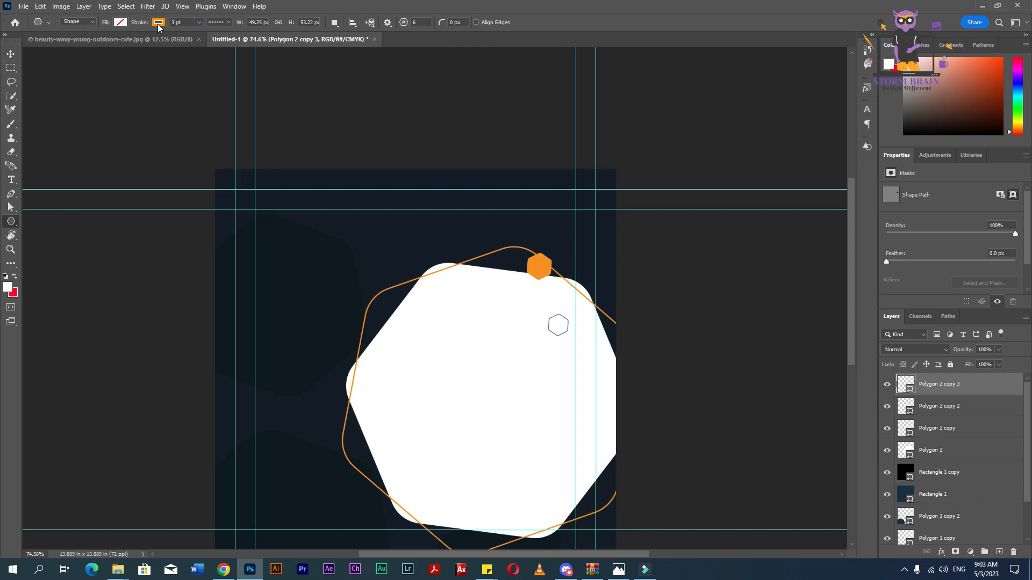
# - Change the smaller hexagon's stroke color to dark navy blue
pyautogui.click(159, 23)
pyautogui.click(130, 79)
pyautogui.click(11, 53)
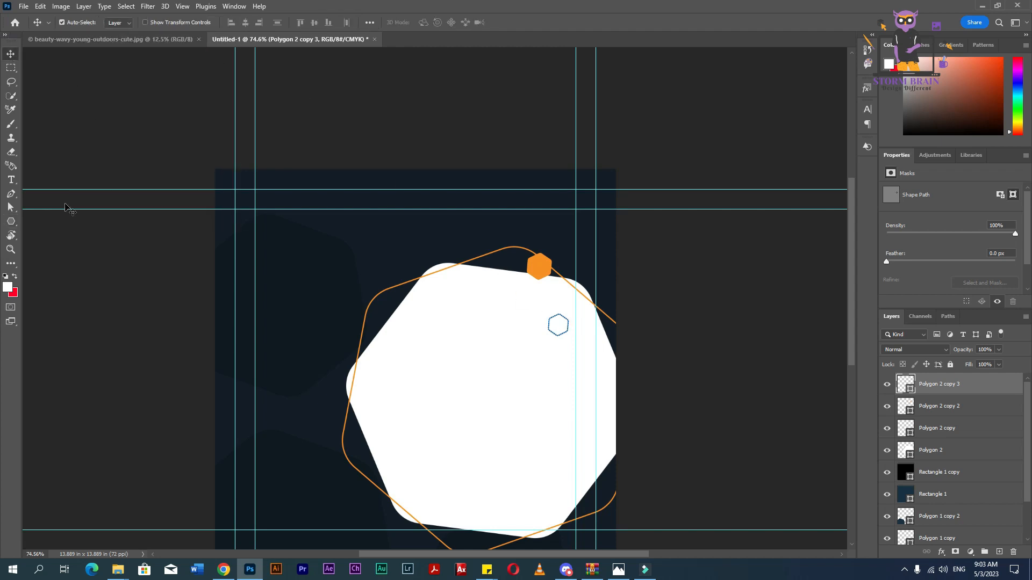
pyautogui.click(11, 222)
pyautogui.click(218, 22)
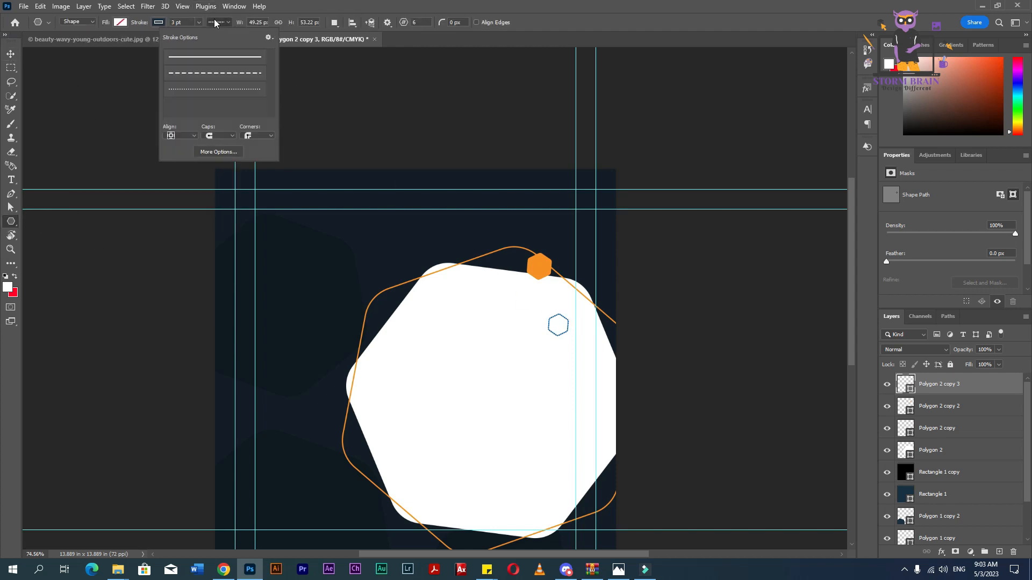
pyautogui.click(13, 55)
# - Duplicate the filled orange hexagon onto the outline's lower-left edge and replace the copy's fill with an orange stroke
pyautogui.moveTo(542, 276); pyautogui.dragTo(406, 517)
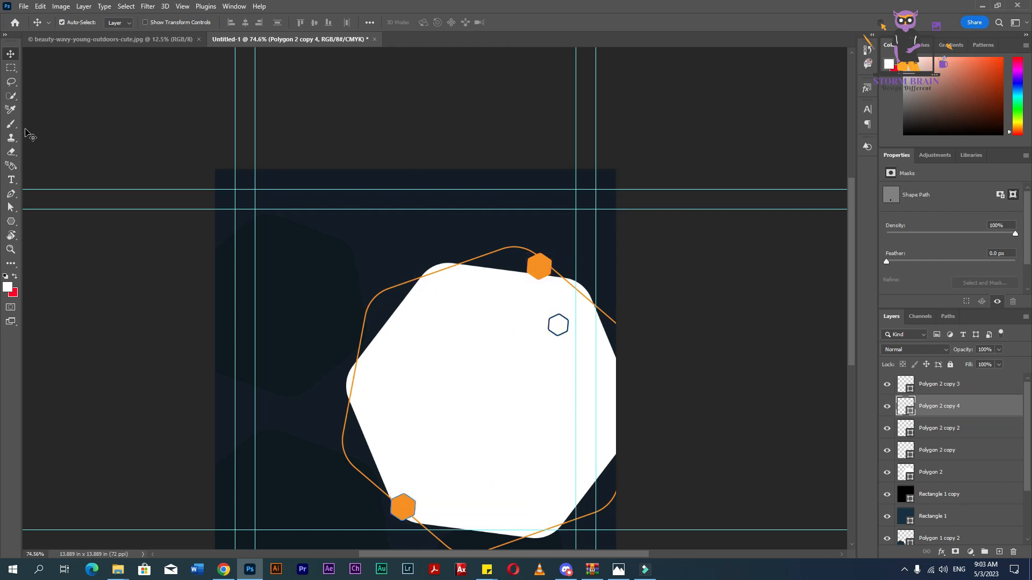
pyautogui.click(11, 222)
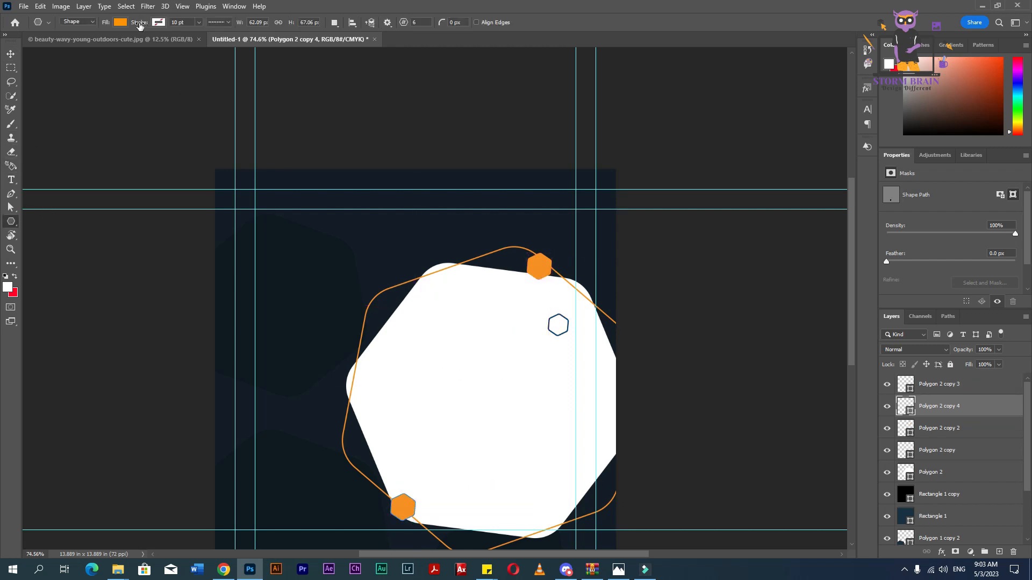
pyautogui.click(120, 22)
pyautogui.click(57, 43)
pyautogui.click(159, 22)
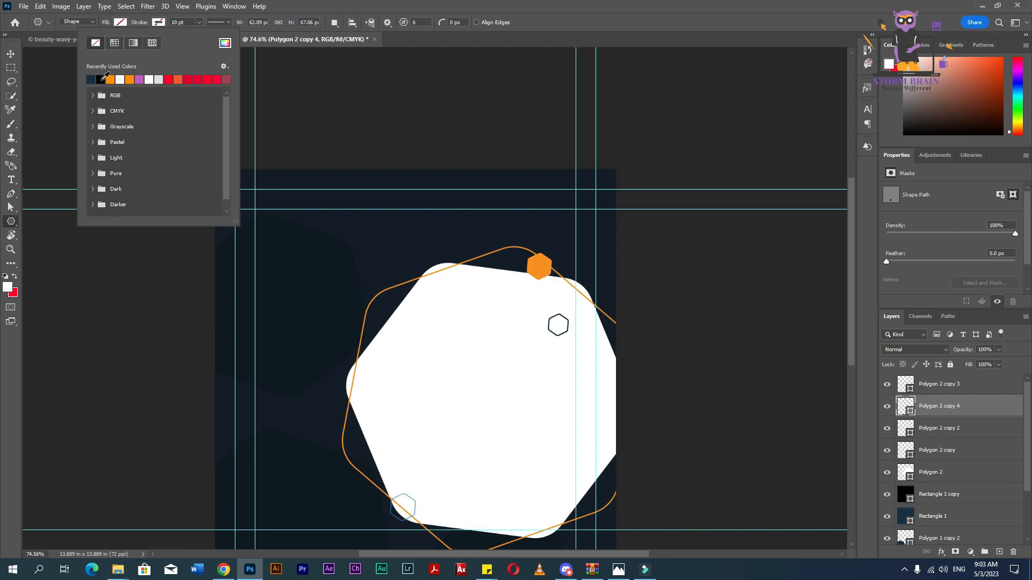
pyautogui.click(110, 80)
pyautogui.press('Return')
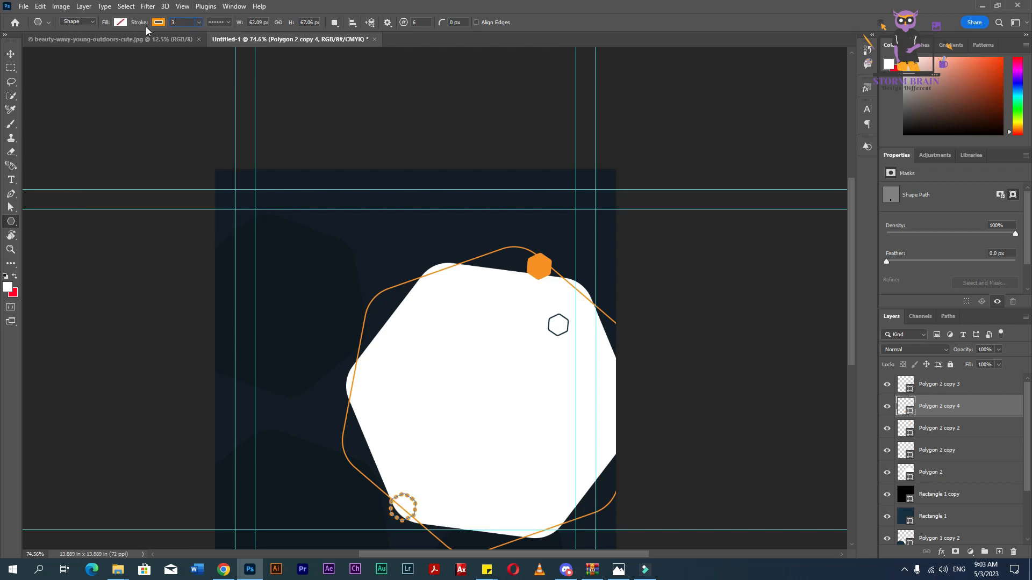
# - Make the lower-left hexagon's stroke a solid line and set its width to 3 pt
pyautogui.click(227, 22)
pyautogui.click(211, 57)
pyautogui.press('v')
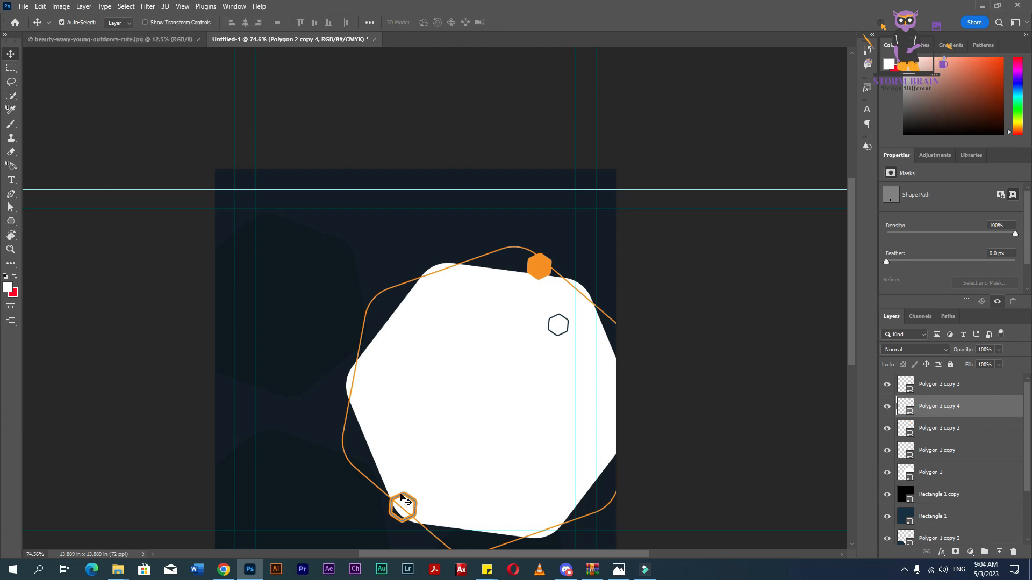
pyautogui.click(12, 222)
pyautogui.write('3')
pyautogui.press('Return')
pyautogui.click(10, 56)
# - Select the black overlay rectangle's layer and choose the diagonal-line tile from Untitled Custom Shapes for the Custom Shape tool
pyautogui.click(315, 393)
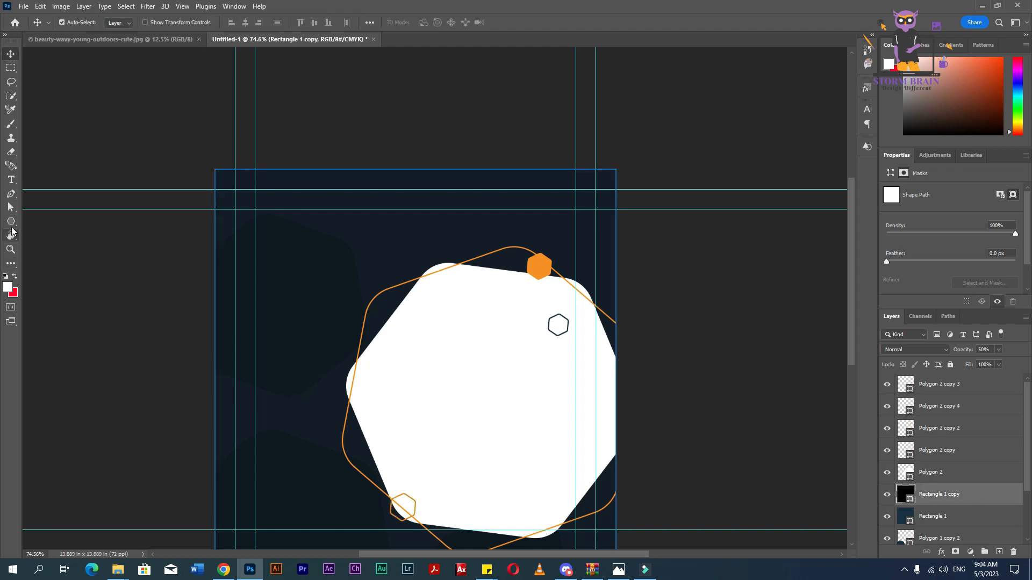
pyautogui.click(10, 264)
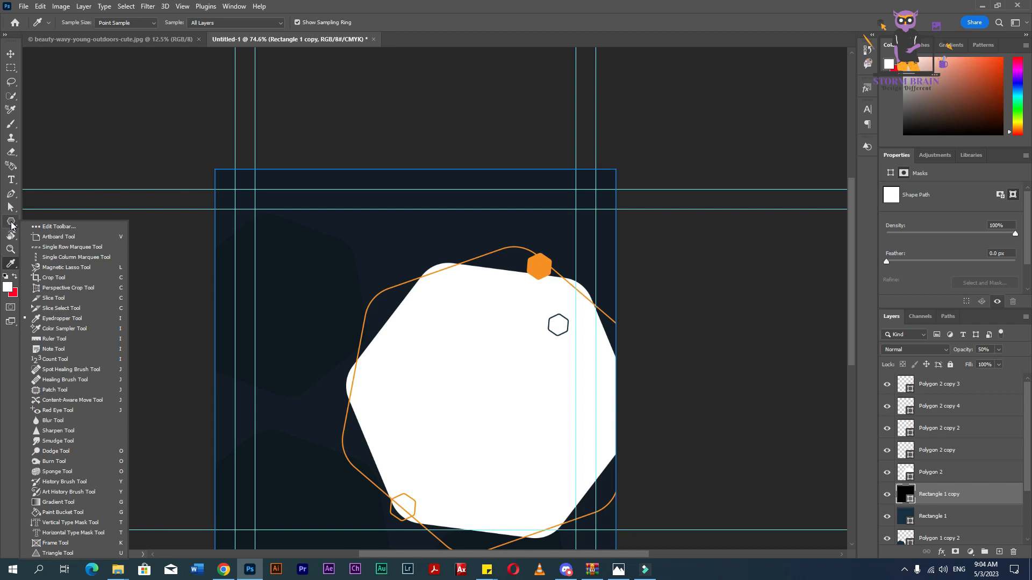
pyautogui.rightClick(10, 221)
pyautogui.click(38, 265)
pyautogui.click(436, 22)
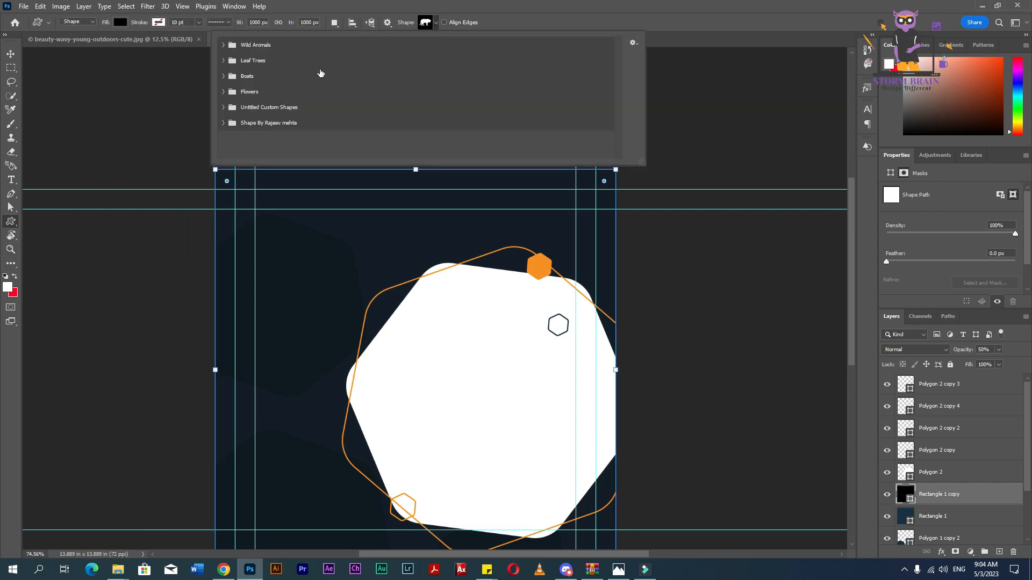
pyautogui.moveTo(641, 163); pyautogui.dragTo(710, 332)
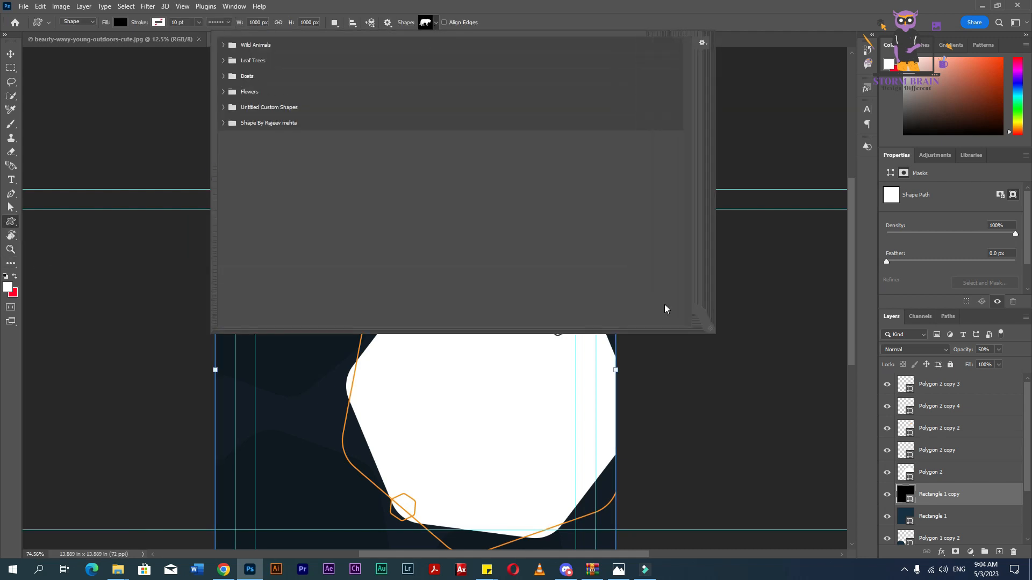
pyautogui.click(224, 123)
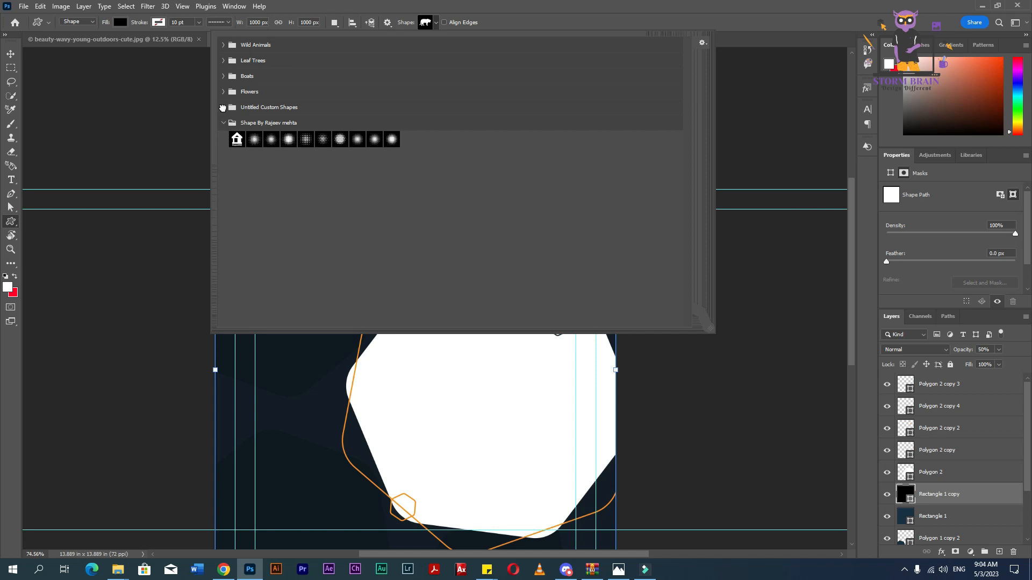
pyautogui.click(223, 108)
pyautogui.click(615, 124)
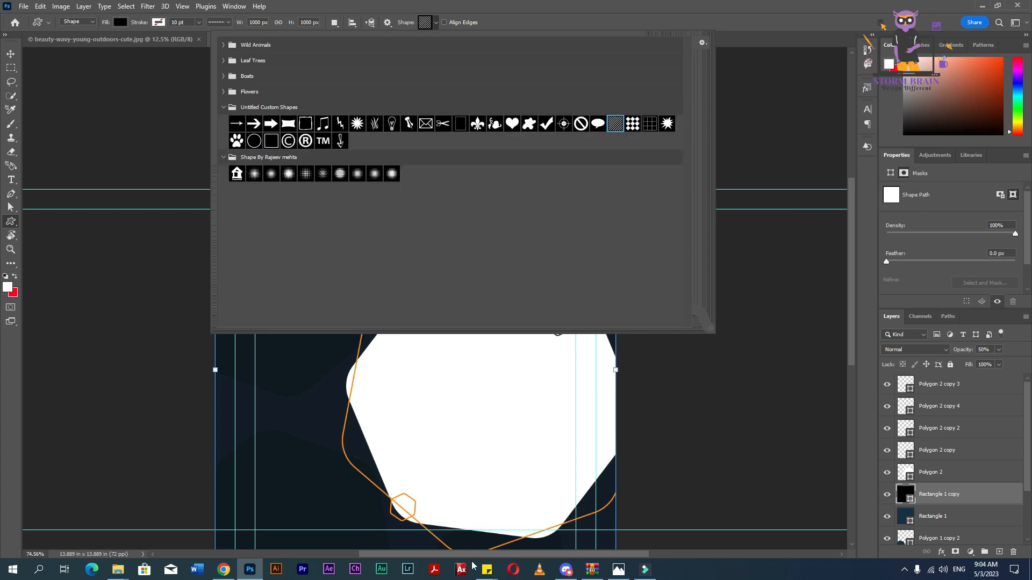
# - Draw a diagonal-line tile about 50 × 50 px in the canvas's lower-right corner and fill it orange
pyautogui.moveTo(585, 529); pyautogui.dragTo(608, 547)
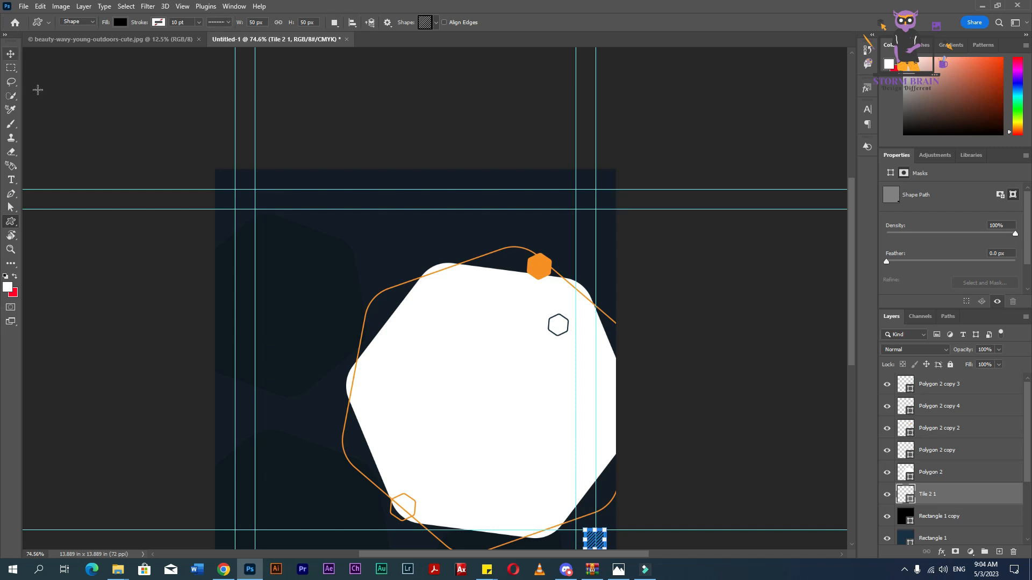
pyautogui.click(120, 22)
pyautogui.click(52, 79)
pyautogui.click(11, 54)
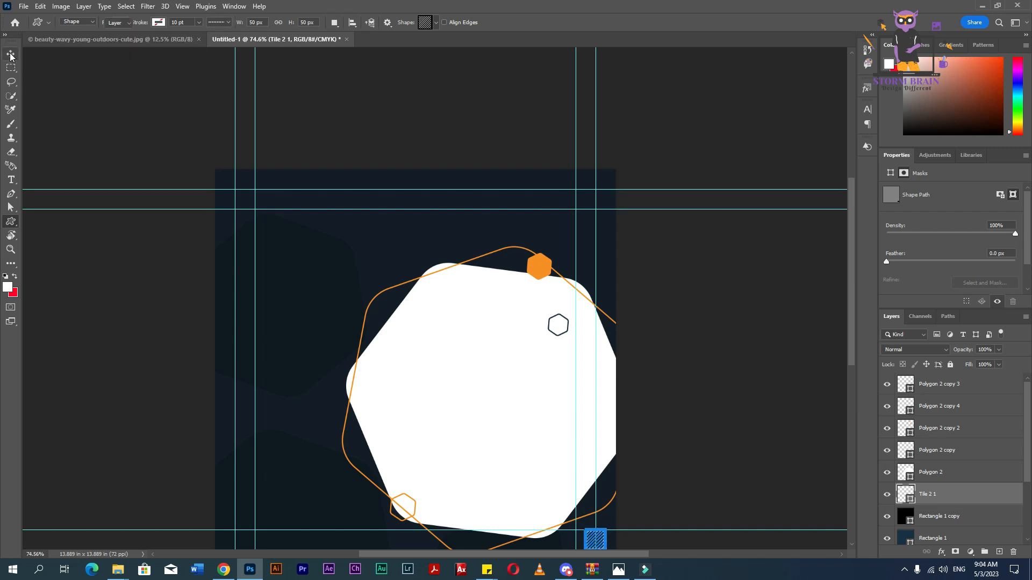
# - Move the striped tile slightly up over the guide crossing in the lower-right corner and deselect it
pyautogui.scroll(5, 627, 537)
pyautogui.scroll(4, 607, 457)
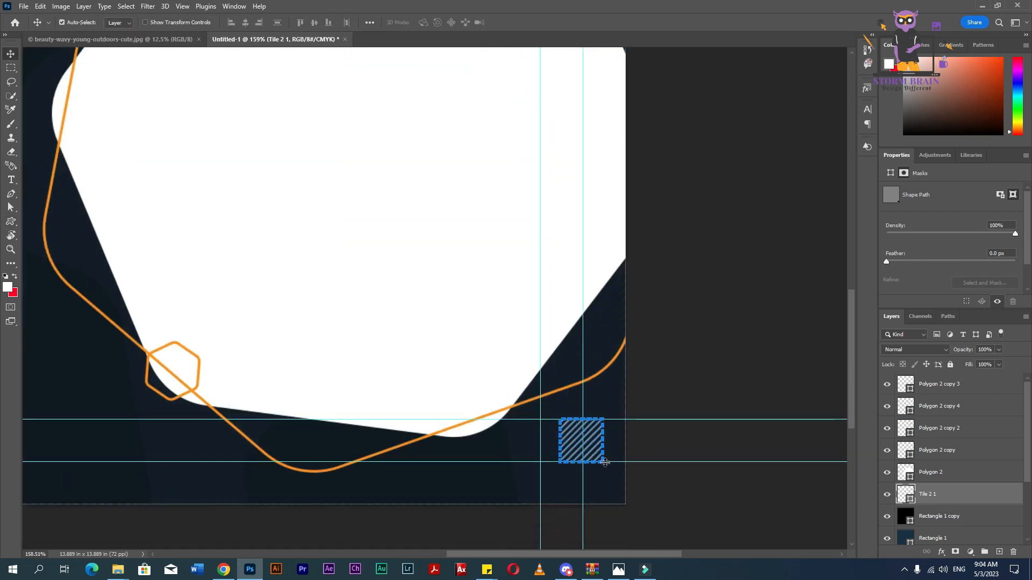
pyautogui.hotkey('ctrl', 't')
pyautogui.moveTo(573, 442); pyautogui.dragTo(581, 417)
pyautogui.press('Return')
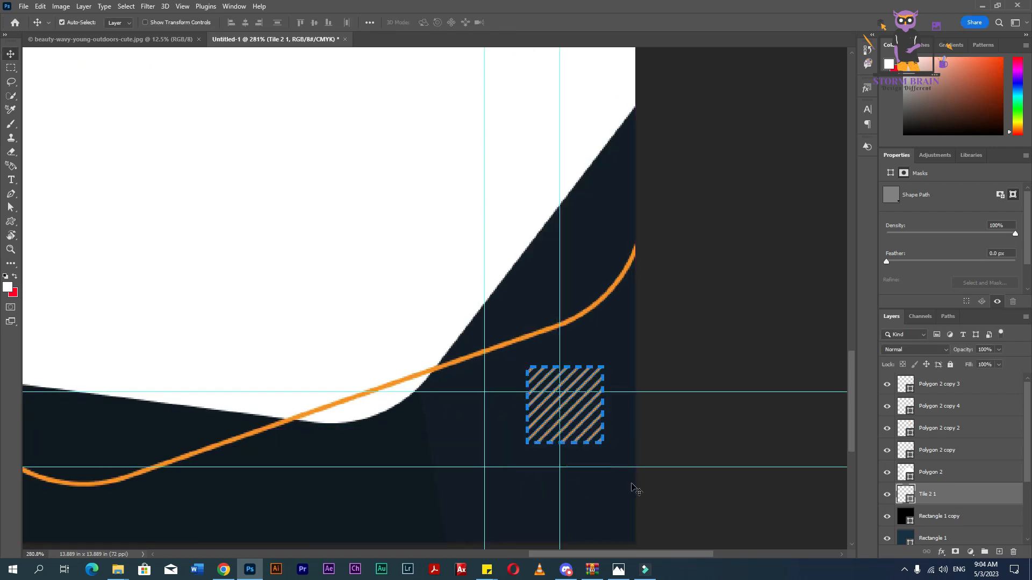
pyautogui.click(670, 451)
pyautogui.scroll(-4, 567, 504)
pyautogui.scroll(-4, 567, 504)
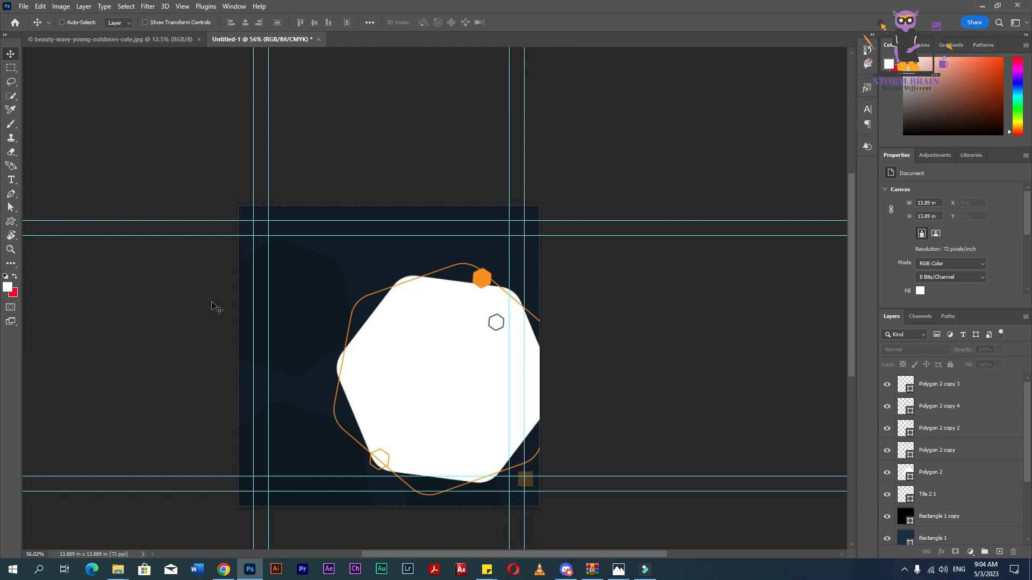
# - Add an orange Poppins ExtraBold headline reading "NEW FASHION SALE" on three lines near the canvas's upper-left guides
pyautogui.scroll(2, 300, 339)
pyautogui.scroll(-1, 329, 342)
pyautogui.scroll(1, 329, 343)
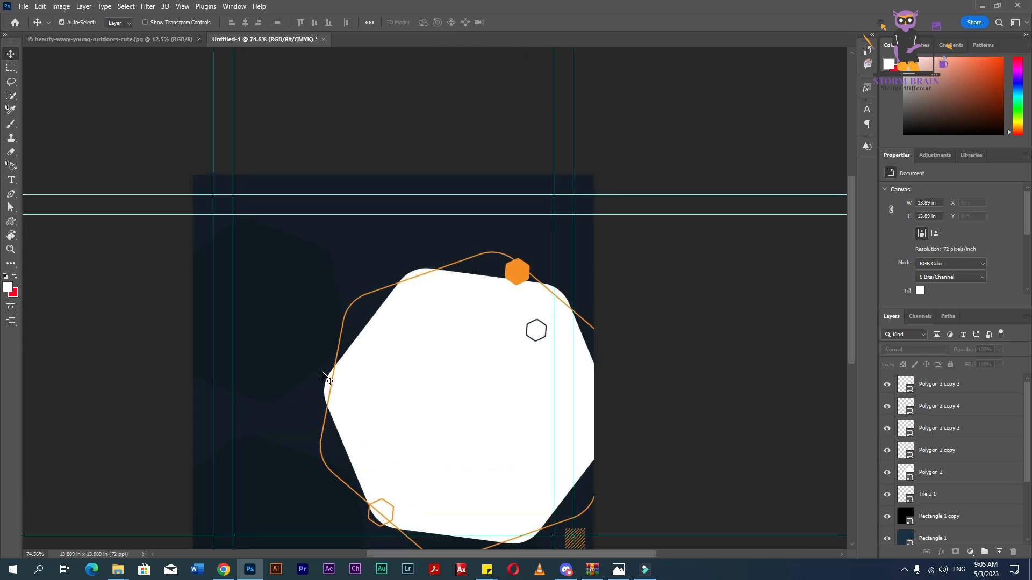
pyautogui.press('t')
pyautogui.click(266, 233)
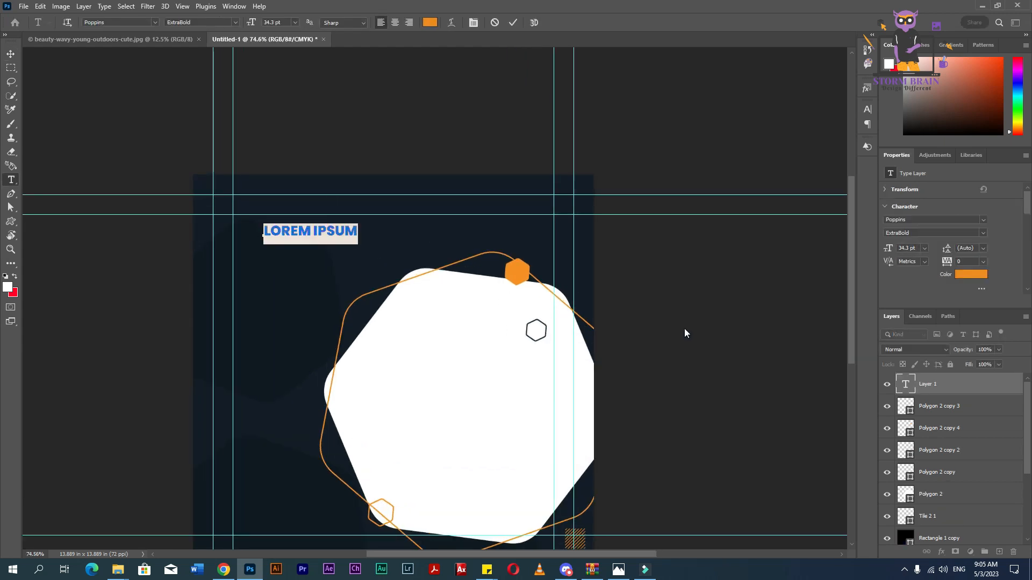
pyautogui.write('NEW')
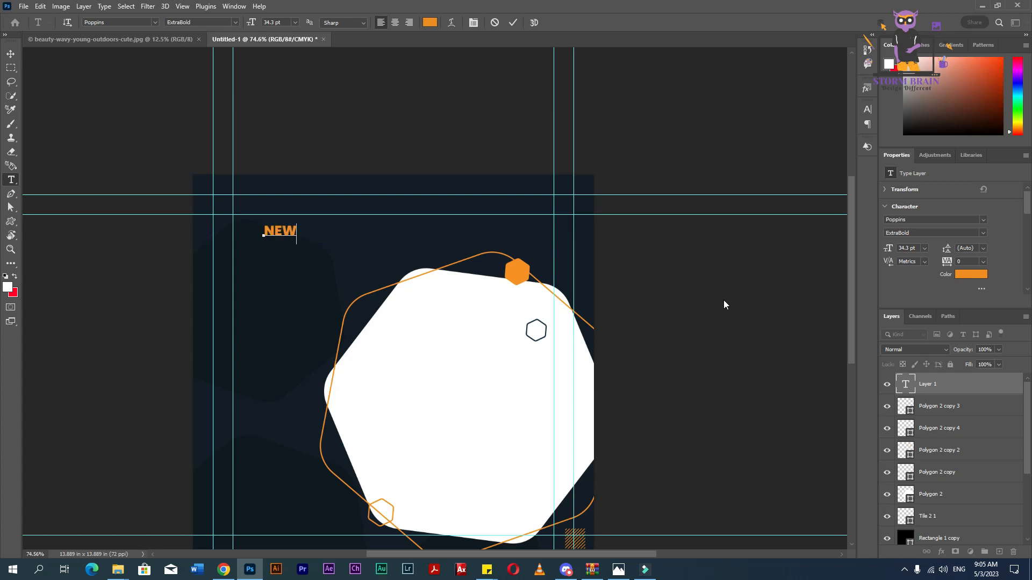
pyautogui.press('Return')
pyautogui.write('F')
pyautogui.write('SALE')
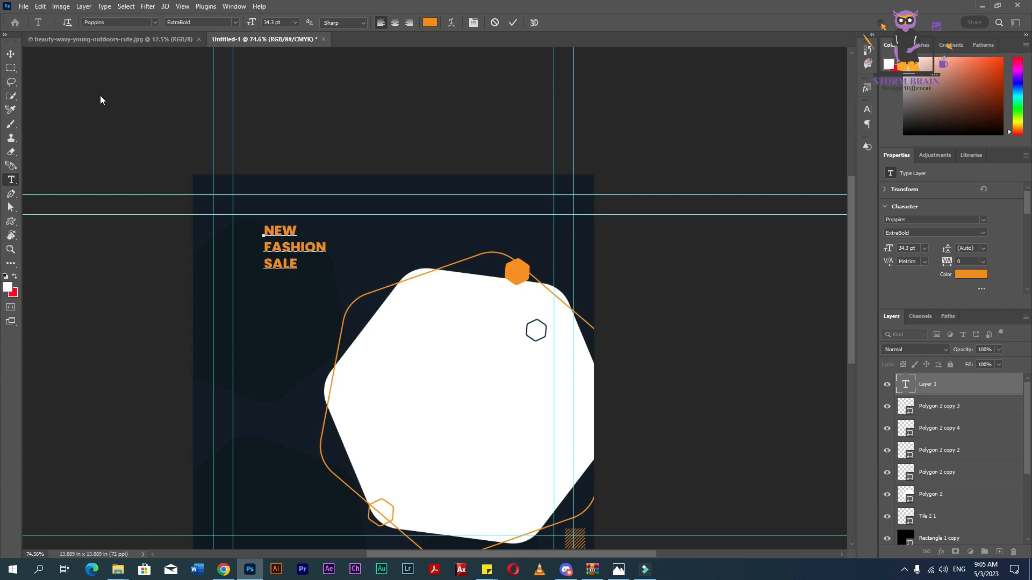
# - Set the font style of the headline words "SALE" and "NEW" to Poppins Regular
pyautogui.doubleClick(290, 266)
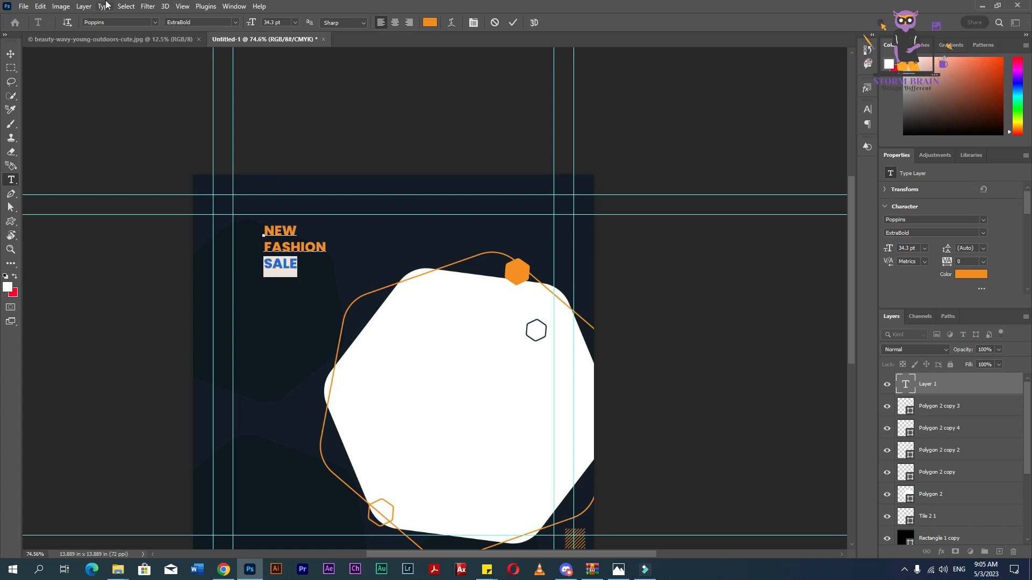
pyautogui.click(234, 22)
pyautogui.click(237, 84)
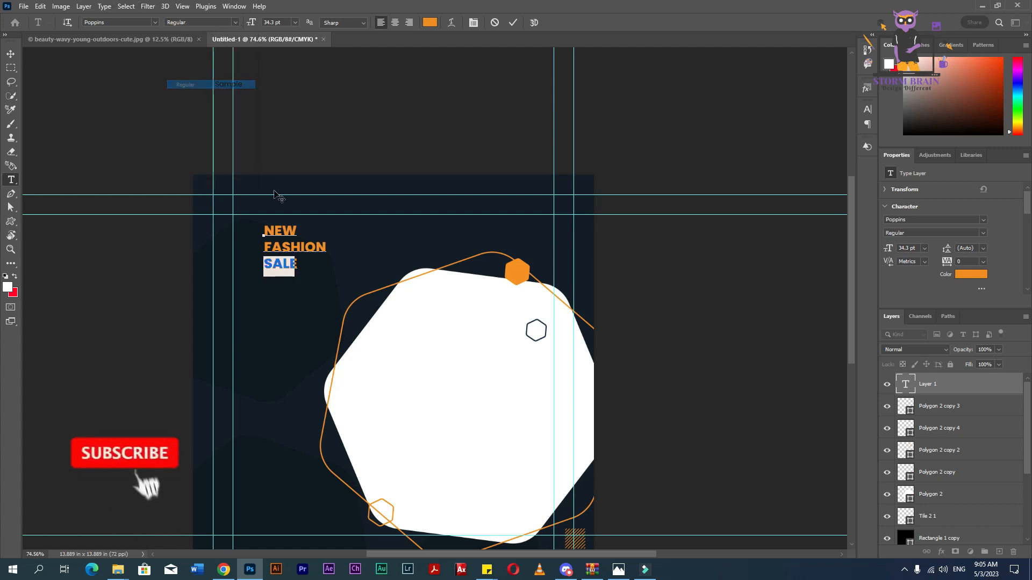
pyautogui.doubleClick(279, 231)
pyautogui.click(234, 22)
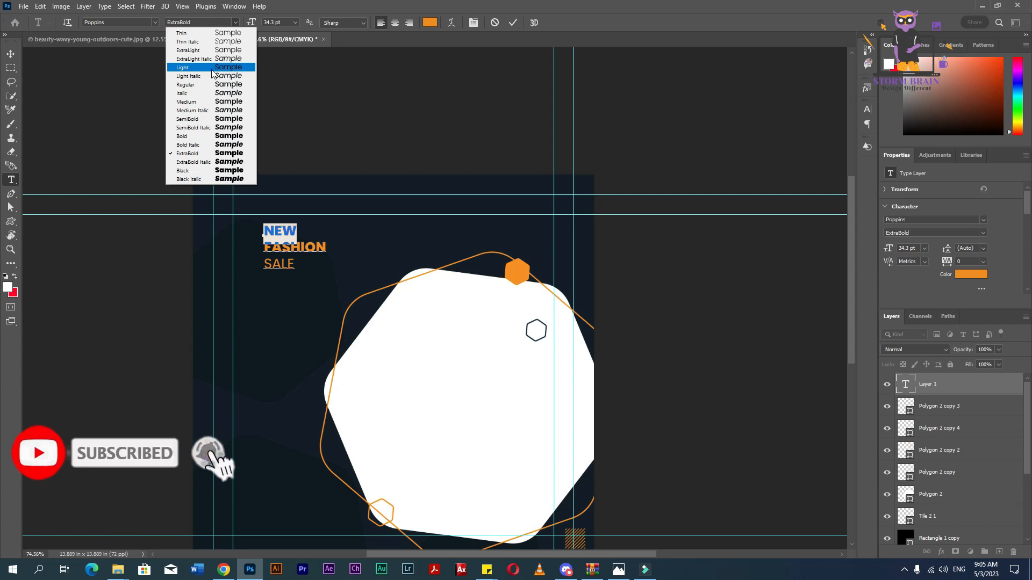
pyautogui.click(194, 84)
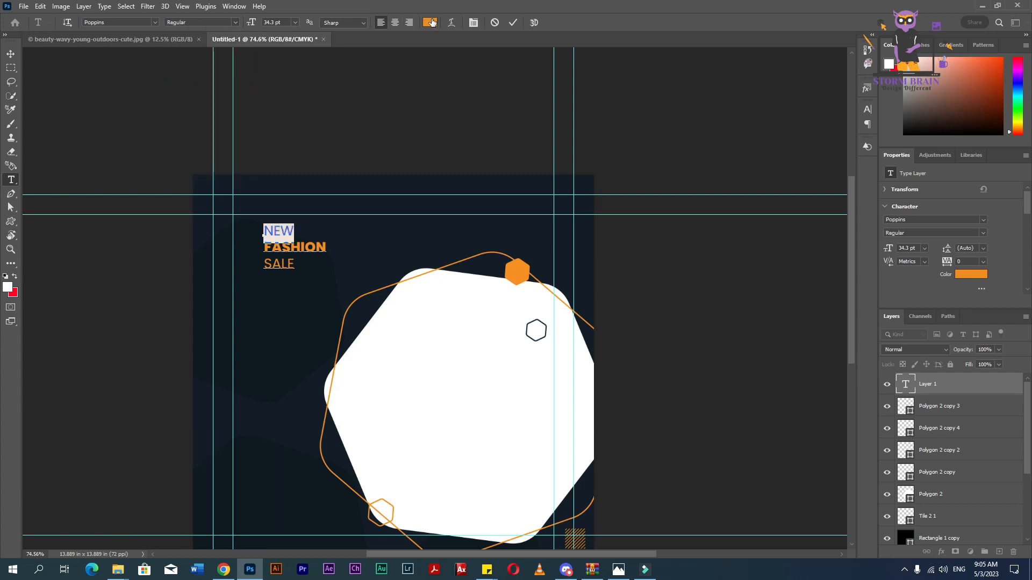
# - Colour the headline words "NEW" and "SALE" white (ffffff), leaving "FASHION" orange
pyautogui.click(432, 22)
pyautogui.click(482, 187)
pyautogui.click(725, 181)
pyautogui.doubleClick(279, 263)
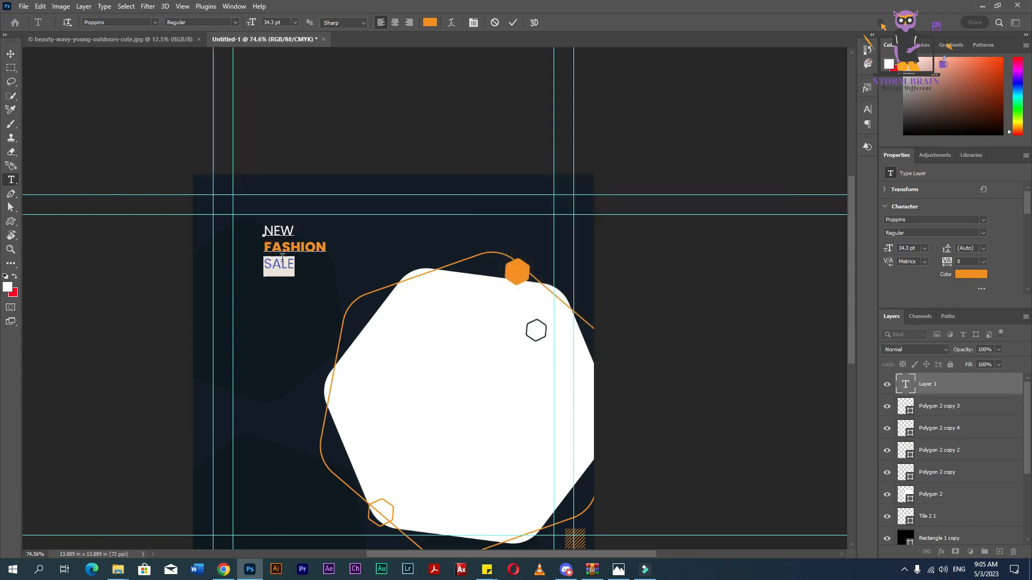
pyautogui.click(432, 22)
pyautogui.click(484, 191)
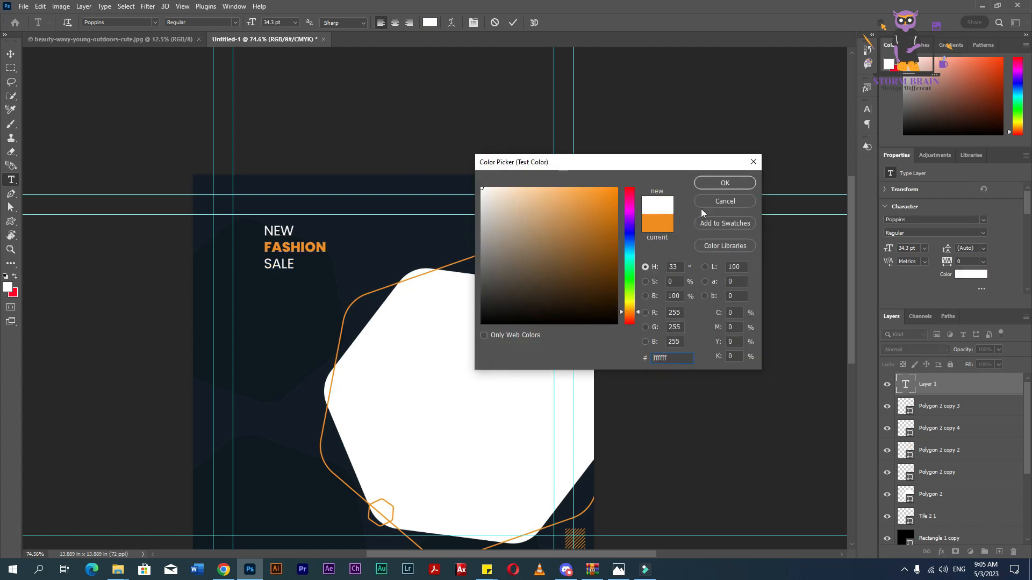
pyautogui.click(725, 183)
# - Scale the headline to about 282% against the outer left guide and set its leading to 81 pt
pyautogui.click(11, 54)
pyautogui.hotkey('ctrl', 't')
pyautogui.moveTo(326, 277); pyautogui.dragTo(456, 348)
pyautogui.moveTo(386, 358); pyautogui.dragTo(333, 331)
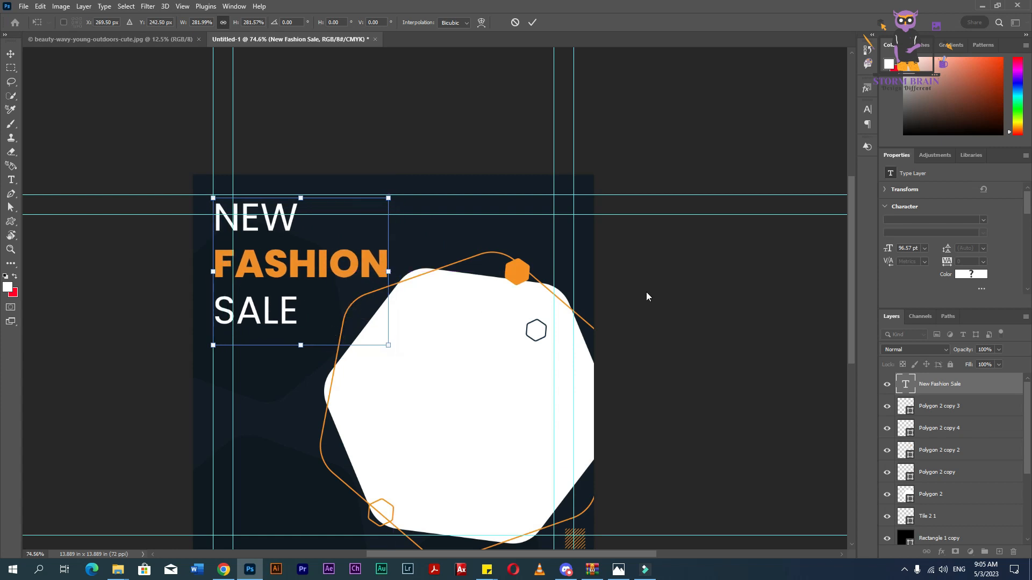
pyautogui.click(867, 109)
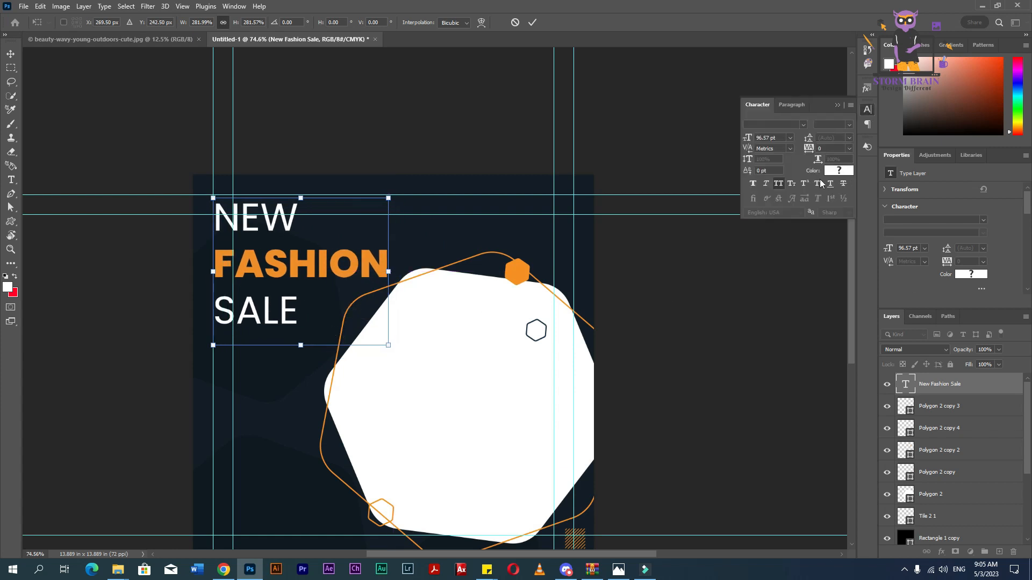
pyautogui.press('Return')
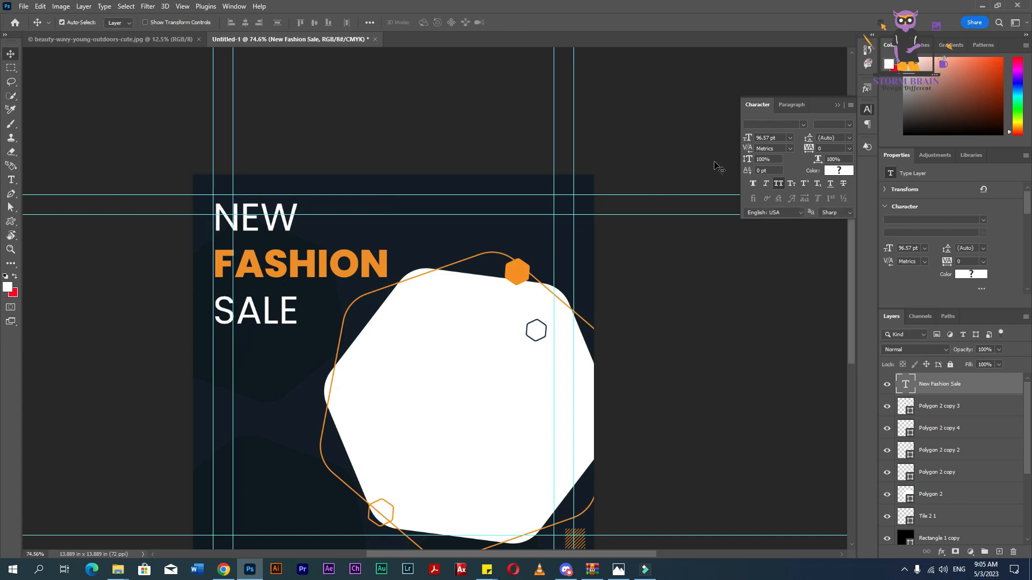
pyautogui.moveTo(809, 141); pyautogui.dragTo(789, 141)
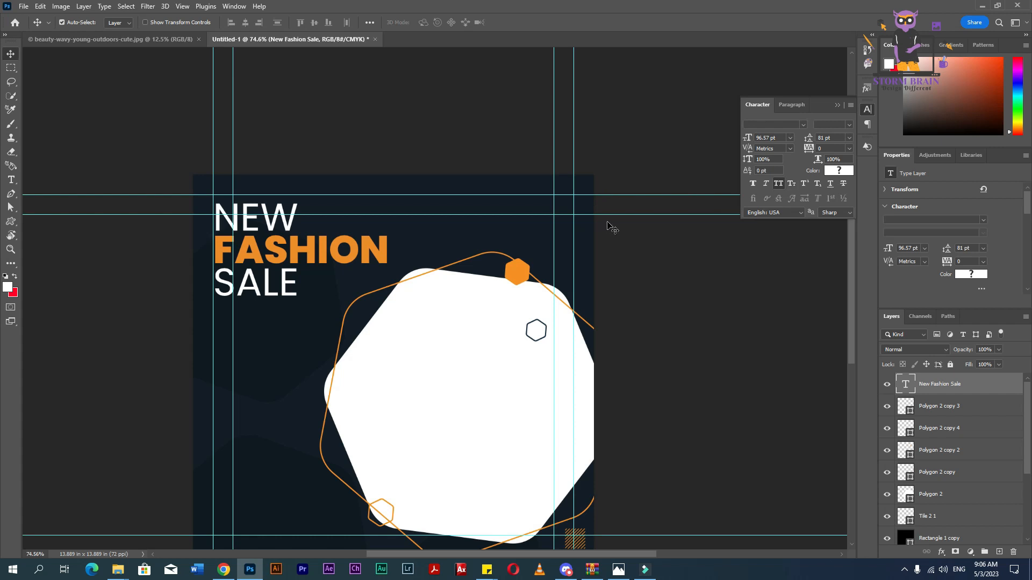
# - Change the font style of the headline words "NEW" and "SALE" to Poppins Light and commit the text
pyautogui.press('t')
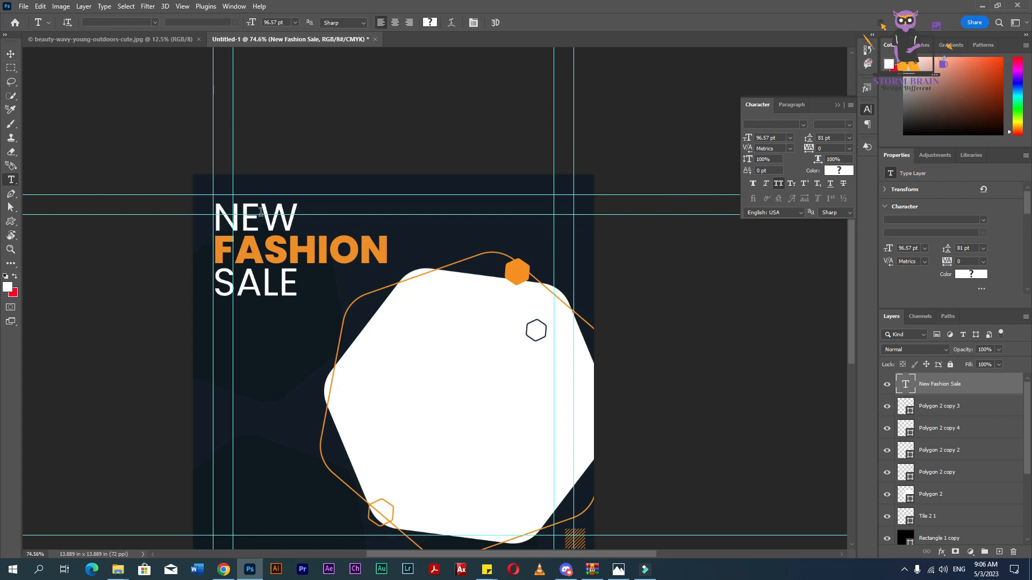
pyautogui.click(259, 208)
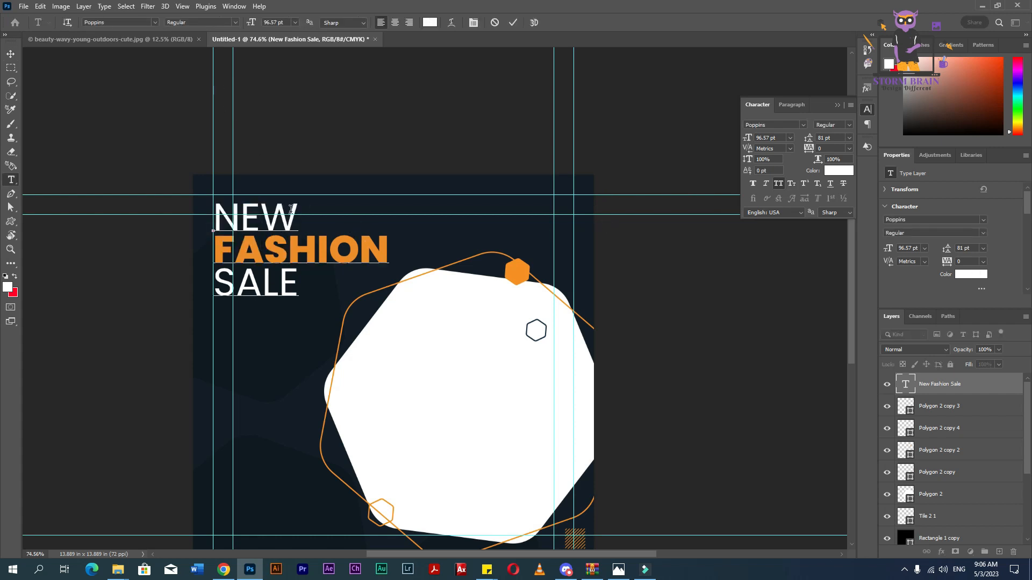
pyautogui.moveTo(295, 212); pyautogui.dragTo(195, 209)
pyautogui.click(236, 22)
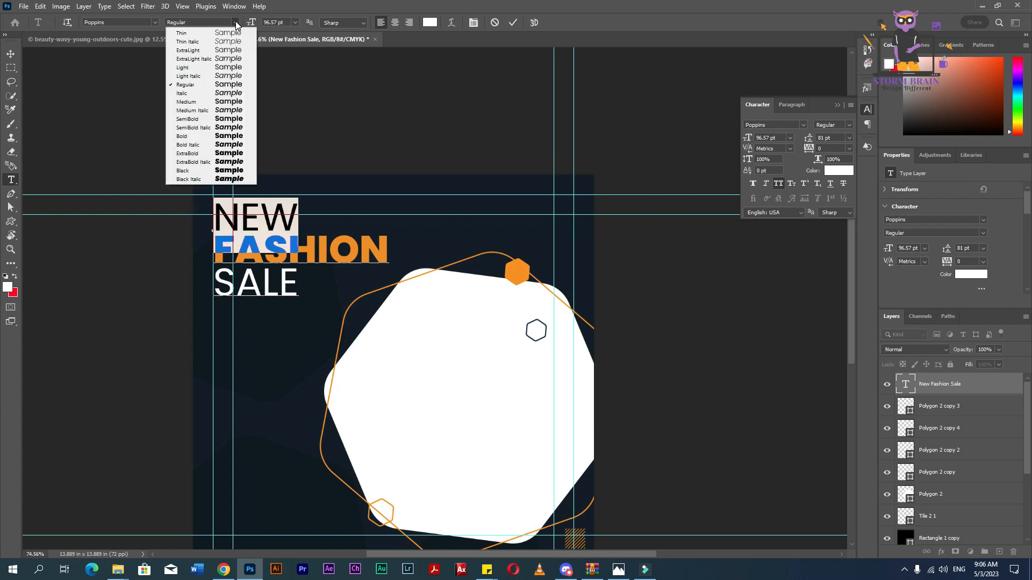
pyautogui.click(199, 67)
pyautogui.doubleClick(262, 283)
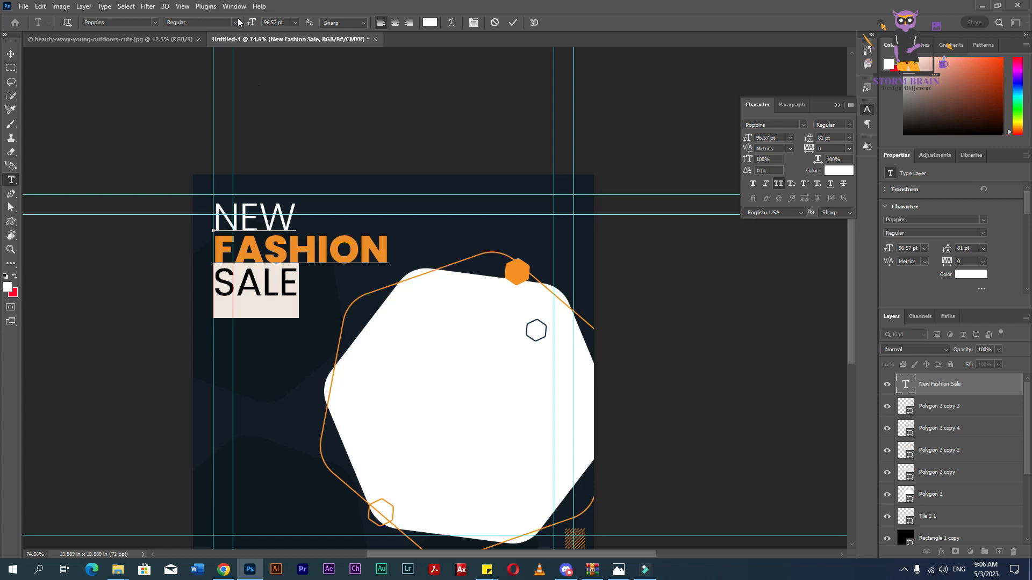
pyautogui.click(236, 23)
pyautogui.click(199, 66)
pyautogui.click(378, 289)
pyautogui.click(10, 57)
# - Add the two-line text "UP TO 65% OFF" below the headline and colour it red
pyautogui.press('t')
pyautogui.click(225, 349)
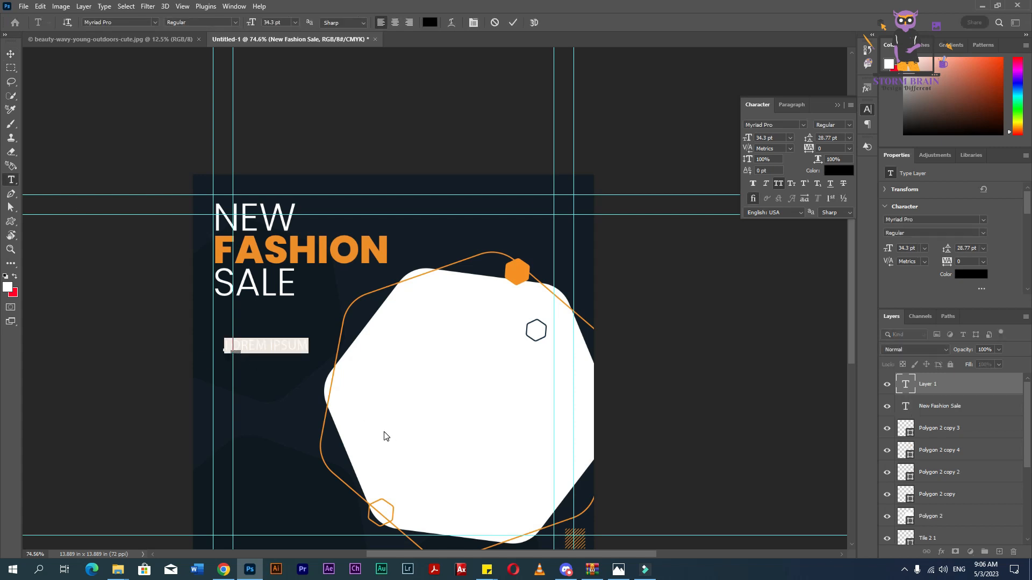
pyautogui.press('BackSpace')
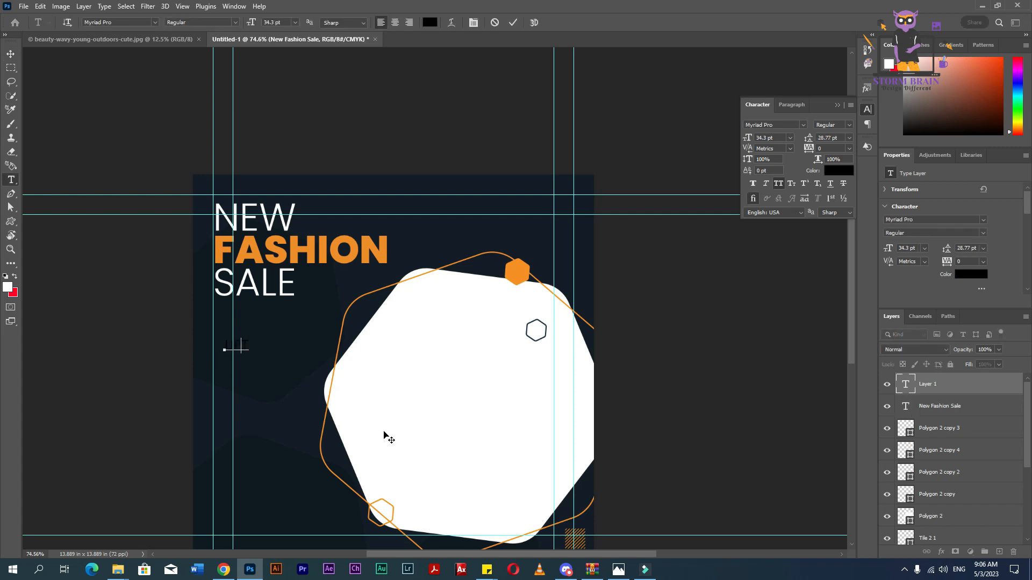
pyautogui.write('UP TO')
pyautogui.write(' 65% OFF')
pyautogui.hotkey('ctrl', 'a')
pyautogui.click(15, 277)
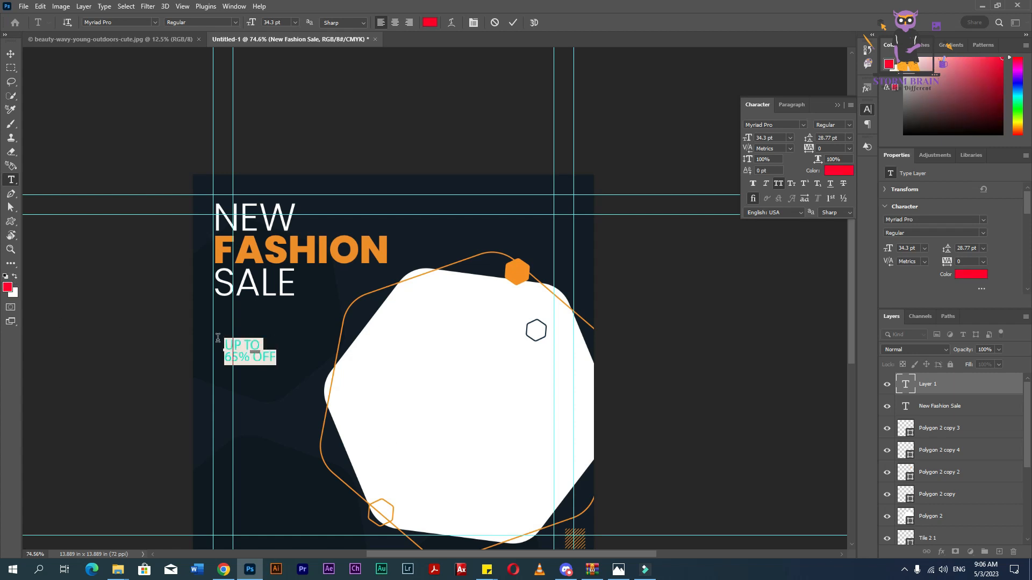
# - Colour "65%" in the offer text with the orange sampled from the word "FASHION"
pyautogui.moveTo(250, 357); pyautogui.dragTo(212, 361)
pyautogui.click(8, 286)
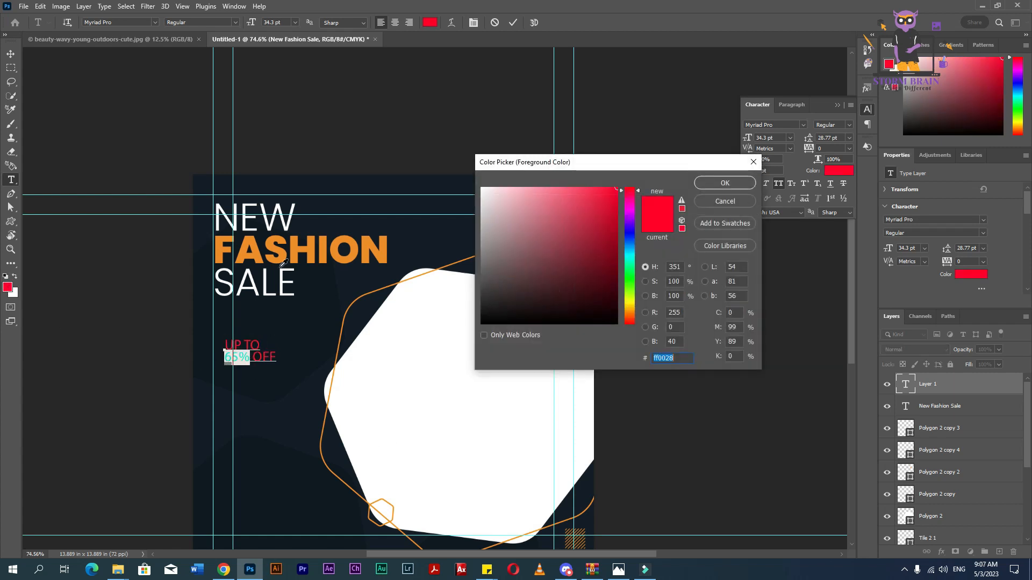
pyautogui.click(282, 252)
pyautogui.click(703, 184)
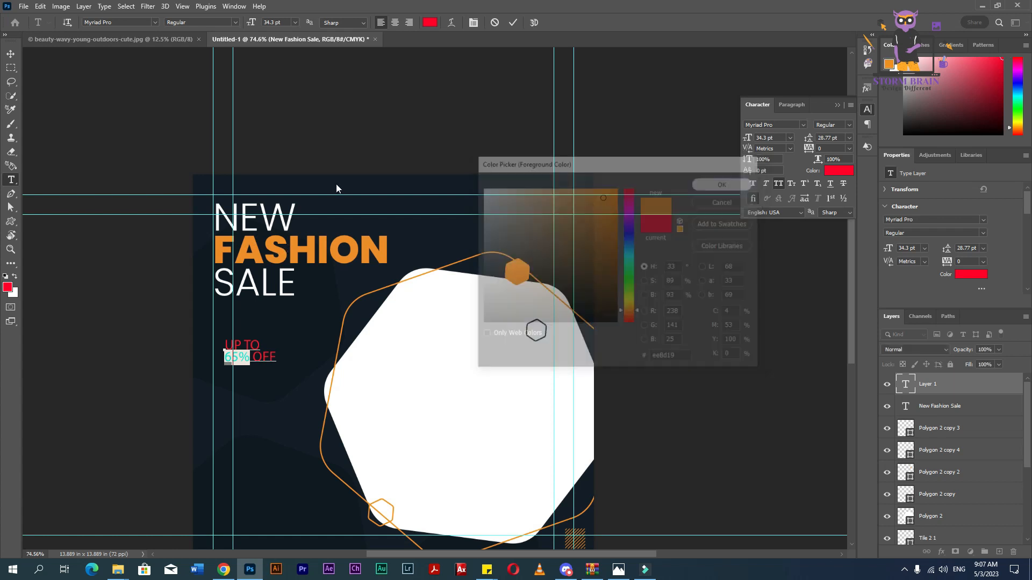
pyautogui.click(10, 54)
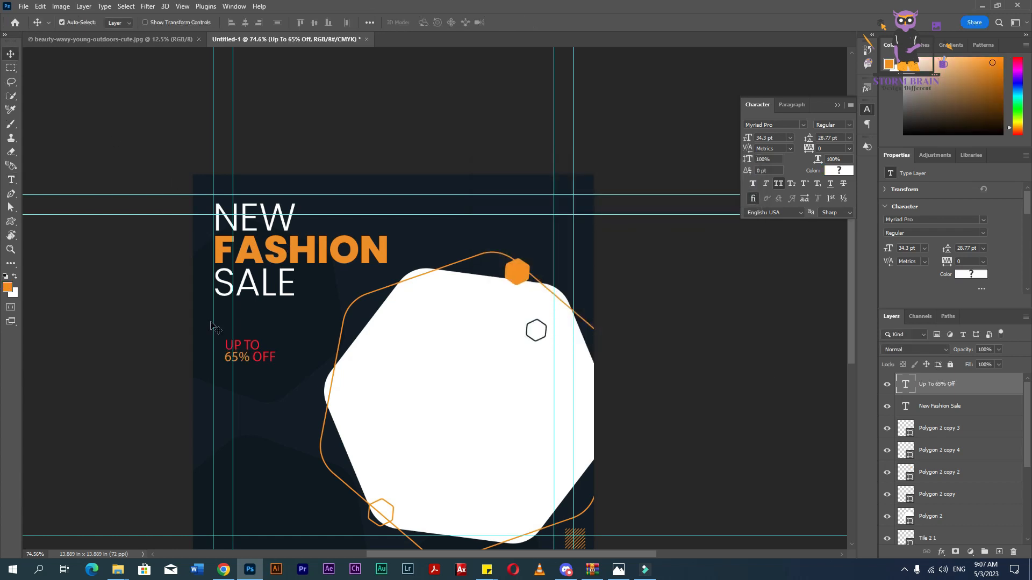
# - Colour "UP TO" and "OFF" in the offer text white and commit the text
pyautogui.press('t')
pyautogui.tripleClick(246, 344)
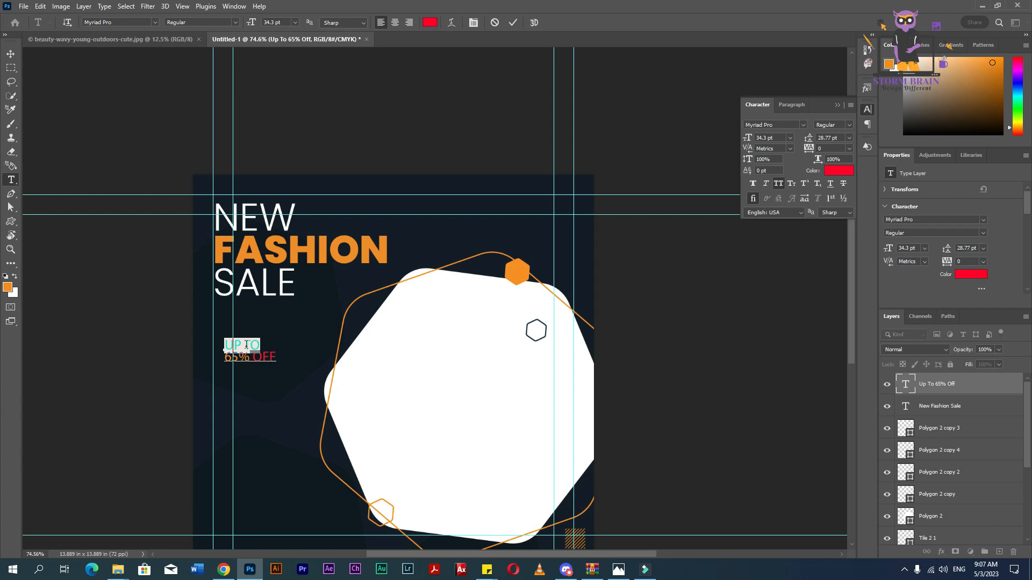
pyautogui.click(14, 278)
pyautogui.doubleClick(264, 357)
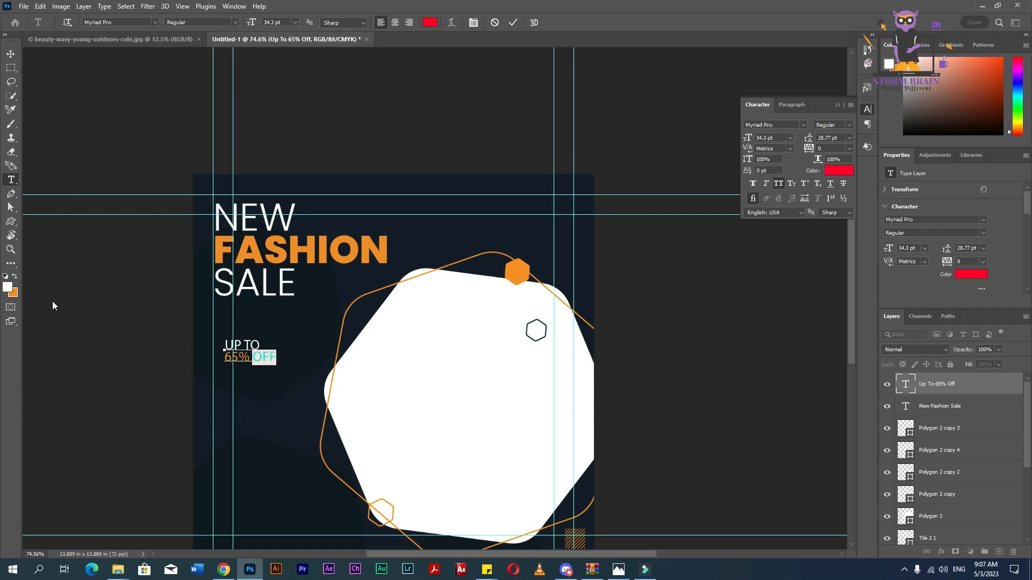
pyautogui.click(8, 287)
pyautogui.click(723, 182)
pyautogui.click(10, 54)
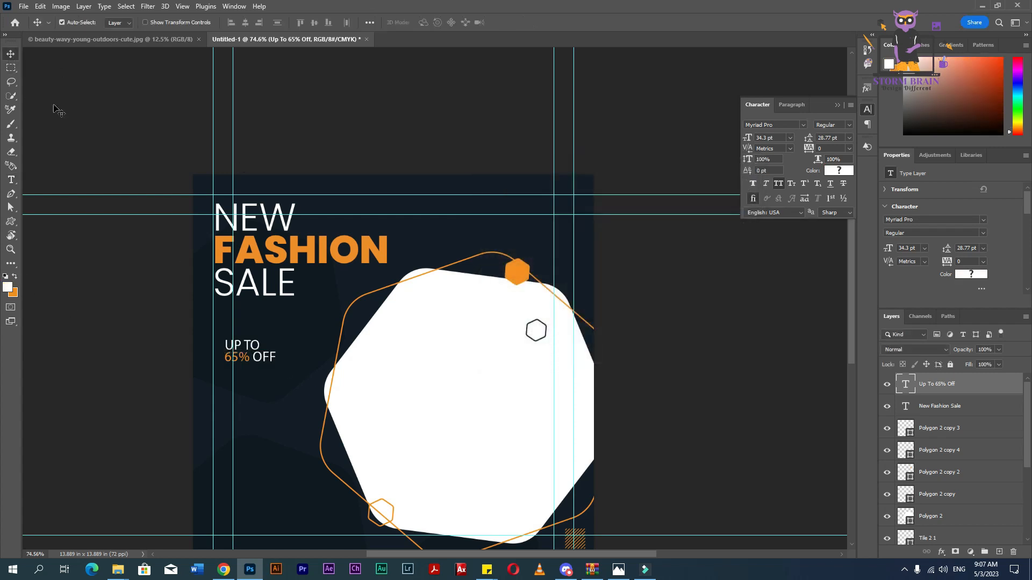
# - Scale the offer text up to about 66 pt and align it with the headline at the outer left guide
pyautogui.hotkey('ctrl', 't')
pyautogui.moveTo(278, 339); pyautogui.dragTo(305, 360)
pyautogui.press('Return')
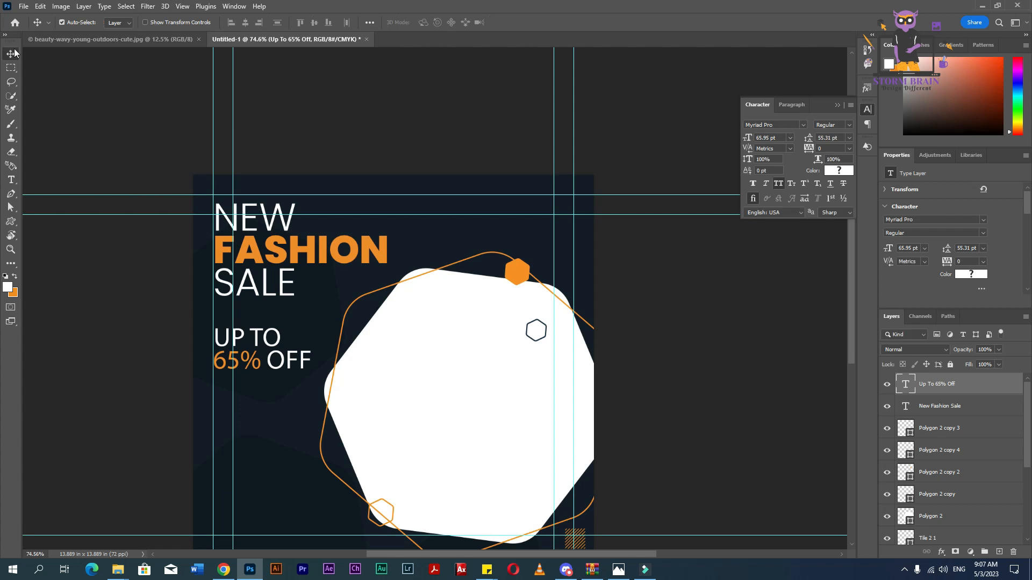
pyautogui.click(463, 421)
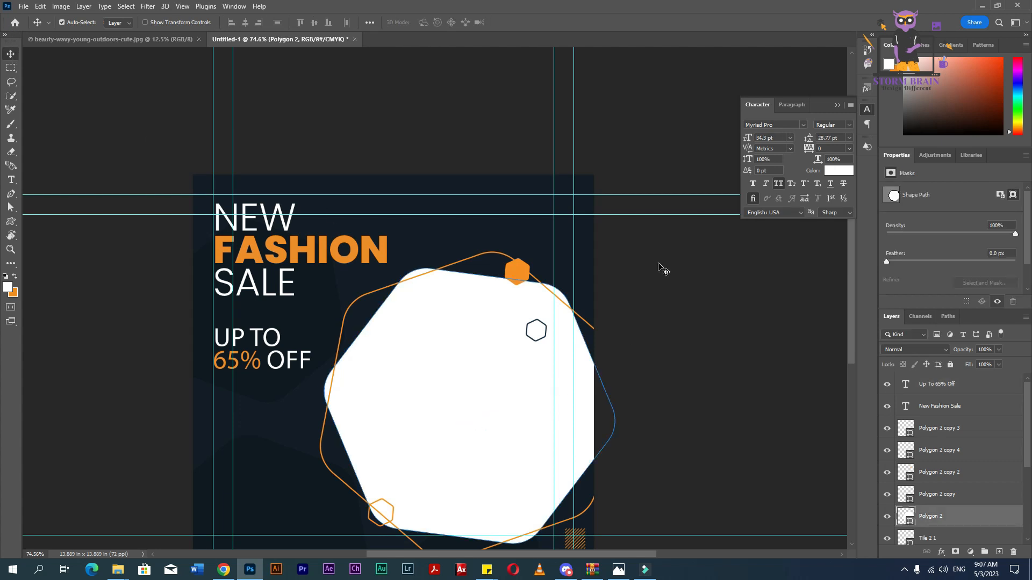
pyautogui.keyDown('shift'); pyautogui.click(510, 273); pyautogui.keyUp('shift')
pyautogui.moveTo(727, 260); pyautogui.dragTo(410, 485)
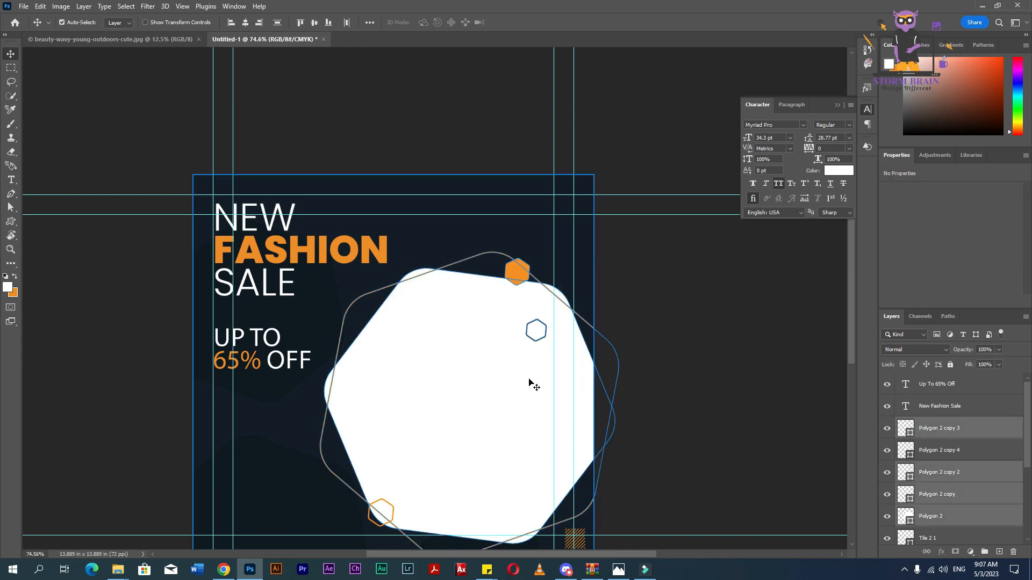
pyautogui.click(632, 339)
# - Scale down the large white hexagon together with its orange outline and three small hexagons, move the group slightly up, and deselect it
pyautogui.scroll(5, 518, 331)
pyautogui.click(523, 280)
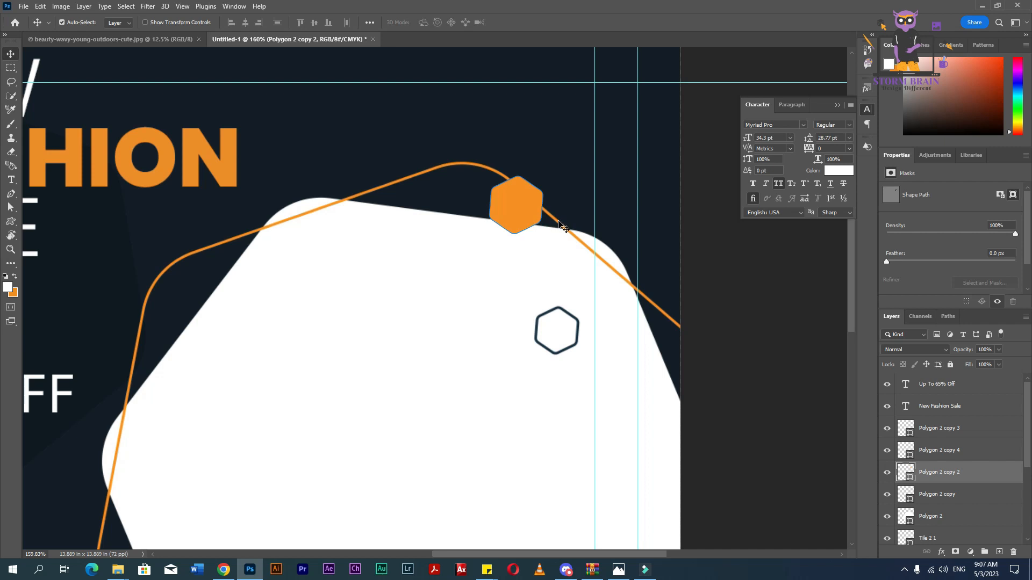
pyautogui.keyDown('shift'); pyautogui.click(559, 223); pyautogui.keyUp('shift')
pyautogui.keyDown('shift'); pyautogui.click(523, 263); pyautogui.keyUp('shift')
pyautogui.keyDown('shift'); pyautogui.click(569, 317); pyautogui.keyUp('shift')
pyautogui.scroll(-5, 570, 321)
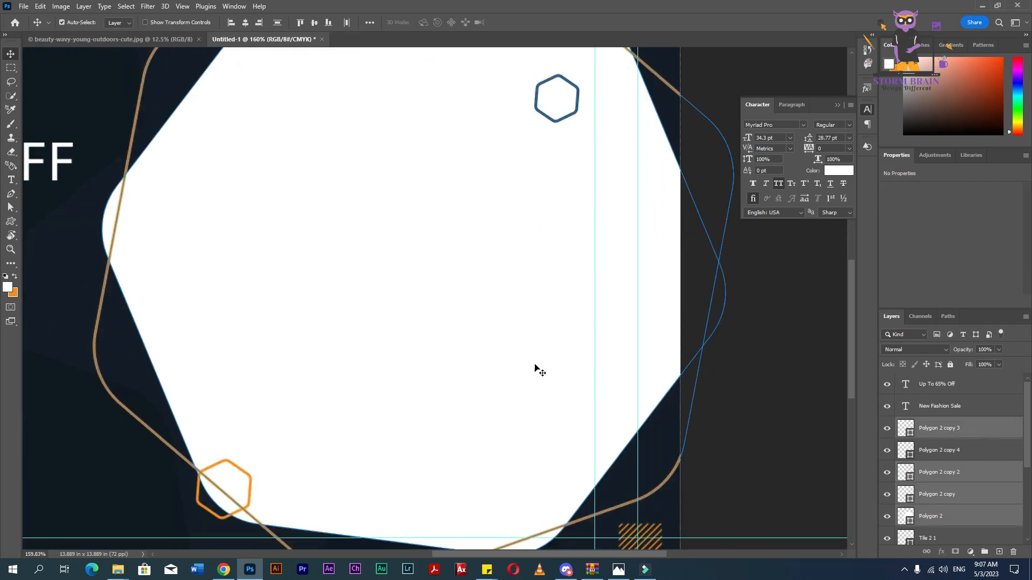
pyautogui.scroll(-4, 535, 369)
pyautogui.keyDown('shift'); pyautogui.click(250, 368); pyautogui.keyUp('shift')
pyautogui.scroll(-6, 409, 394)
pyautogui.hotkey('ctrl', 't')
pyautogui.moveTo(324, 234); pyautogui.dragTo(353, 250)
pyautogui.moveTo(423, 345); pyautogui.dragTo(426, 321)
pyautogui.press('Return')
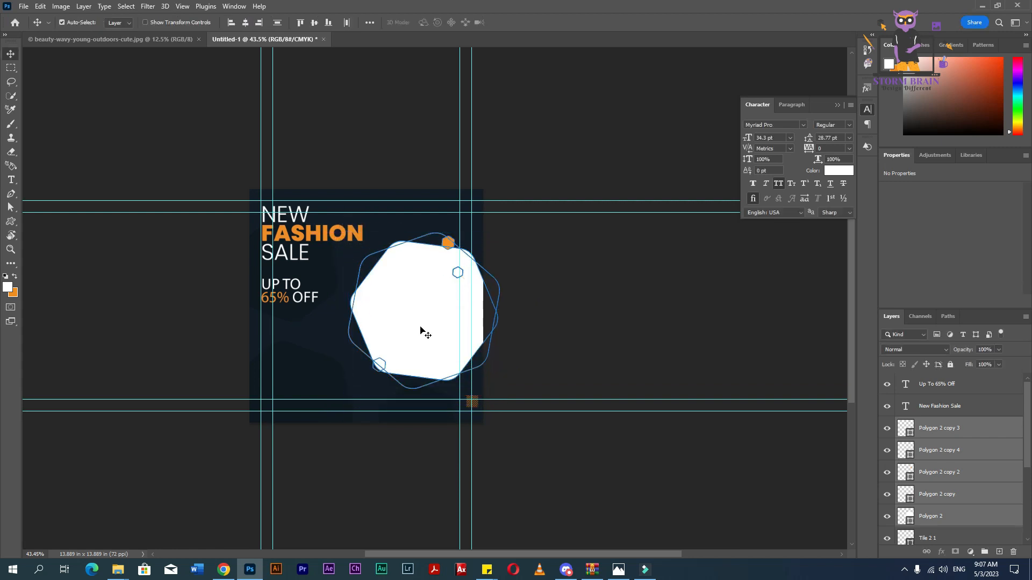
pyautogui.click(594, 340)
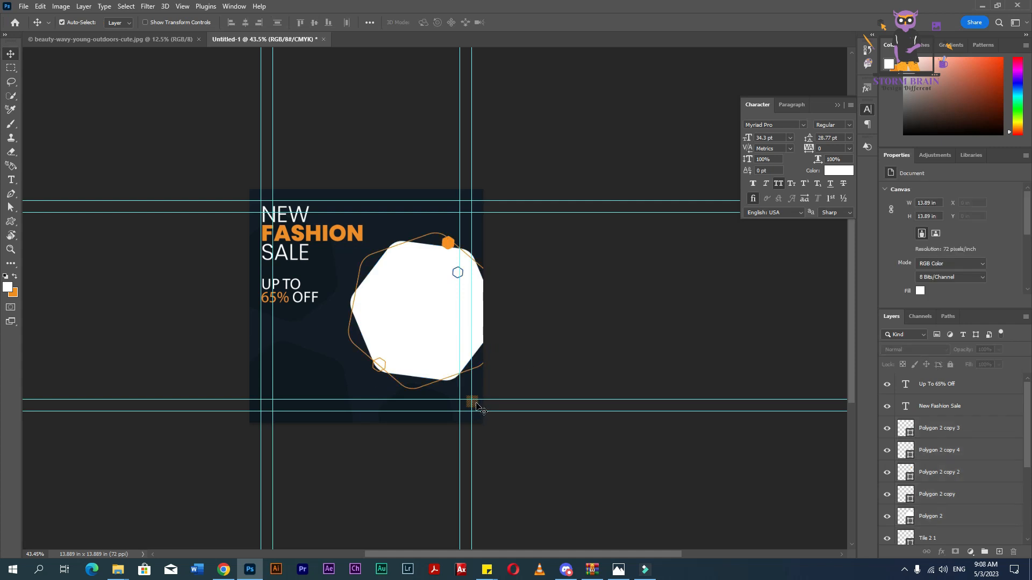
# - Enlarge the orange striped tile and move it left along the lower guides, just inside the inner right guide
pyautogui.click(474, 405)
pyautogui.hotkey('ctrl', 't')
pyautogui.moveTo(466, 395); pyautogui.dragTo(444, 404)
pyautogui.press('Return')
pyautogui.click(509, 383)
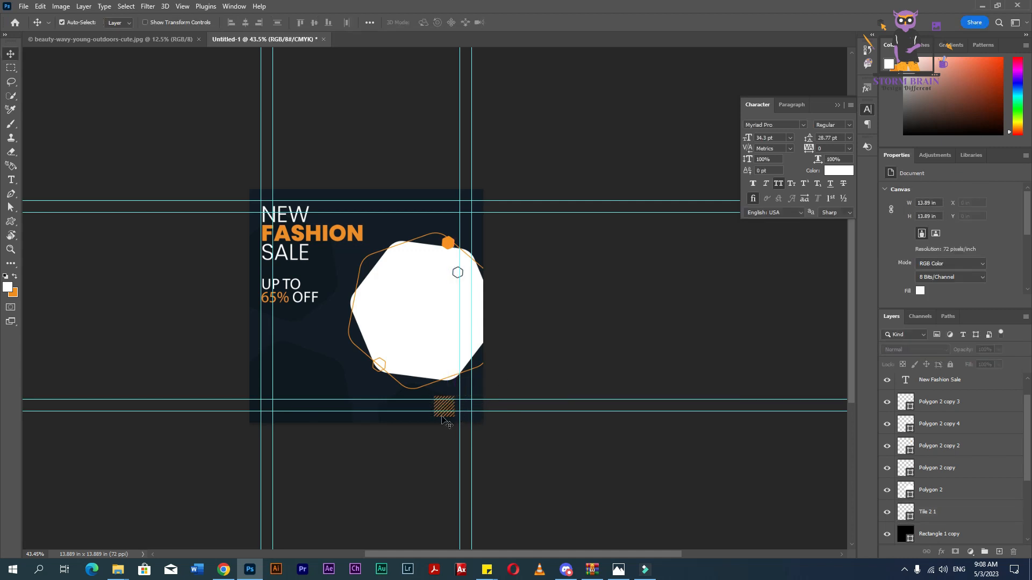
# - Move the "UP TO 65% OFF" text down about 1.17 in, widening the gap below the headline
pyautogui.click(289, 292)
pyautogui.hotkey('ctrl', 't')
pyautogui.moveTo(290, 294); pyautogui.dragTo(308, 318)
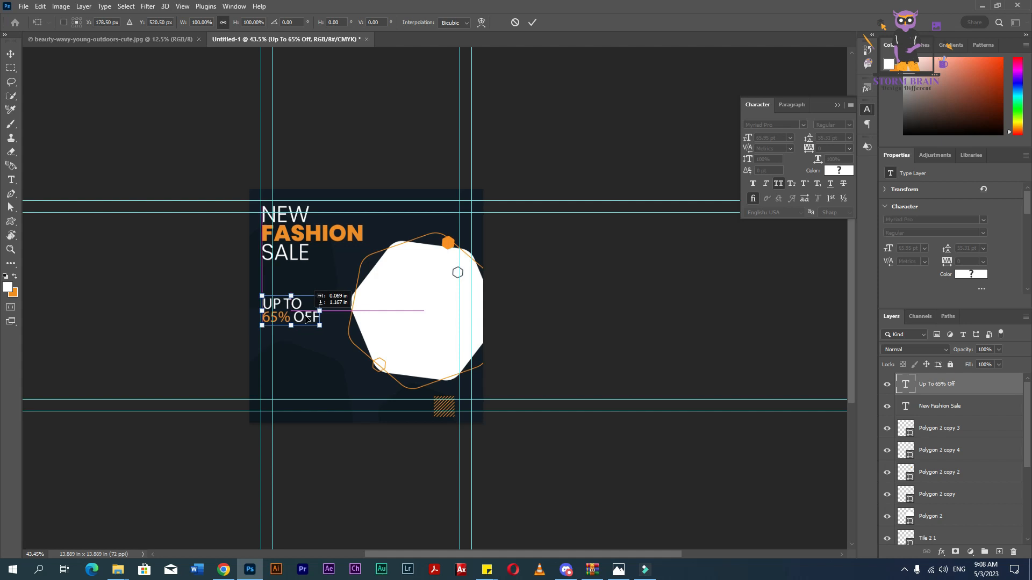
pyautogui.press('Return')
# - Add the two-line text "Lorem Ipsum Dolor Sit Amet, Consectetur Adipiscing Elit, Sed" below the offer text
pyautogui.scroll(5, 267, 353)
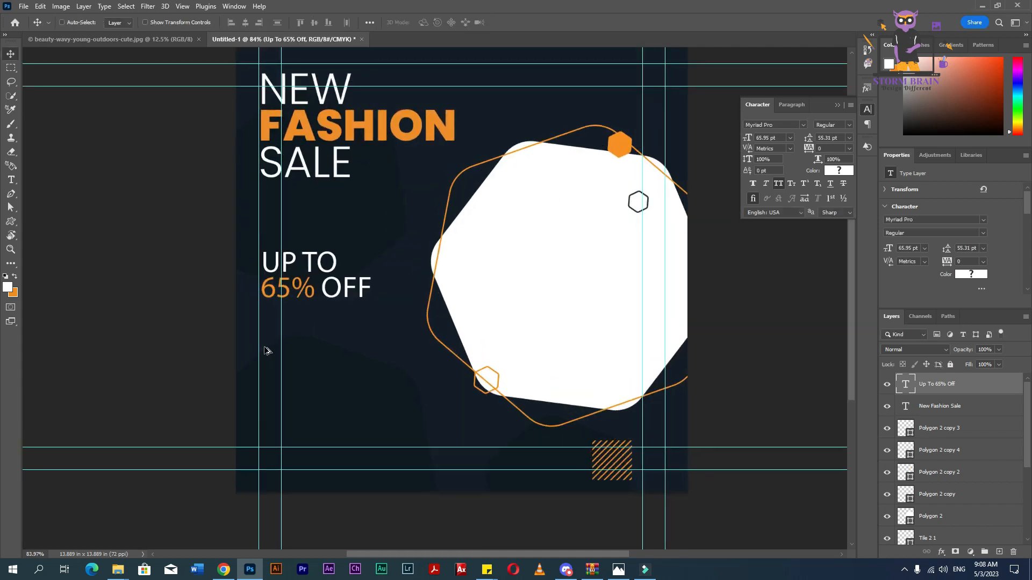
pyautogui.hotkey('alt', 'Tab')
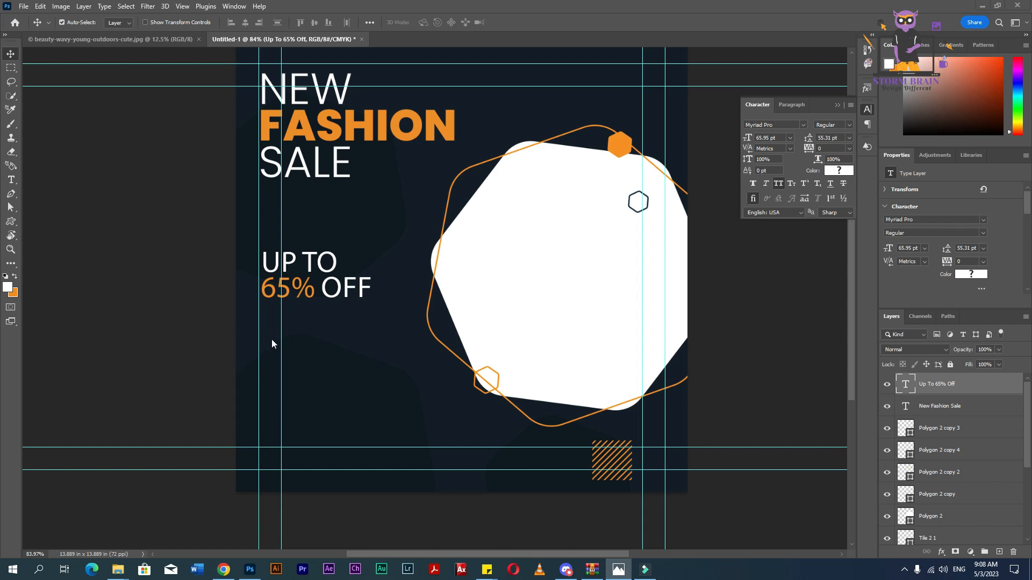
pyautogui.hotkey('alt', 'Tab')
pyautogui.press('t')
pyautogui.click(281, 349)
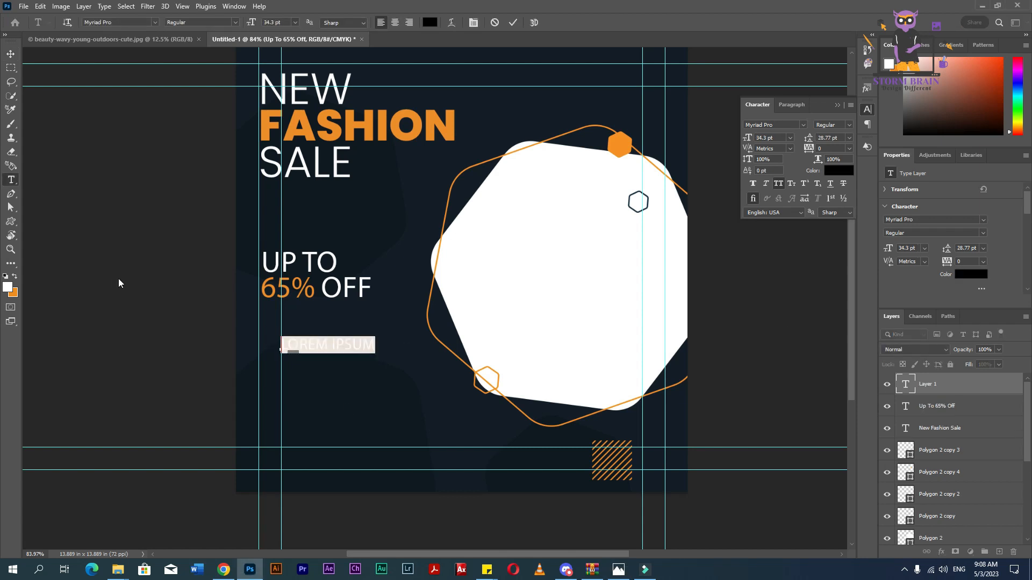
pyautogui.write('LOREM IPSUM DOLOR SIT AMET,')
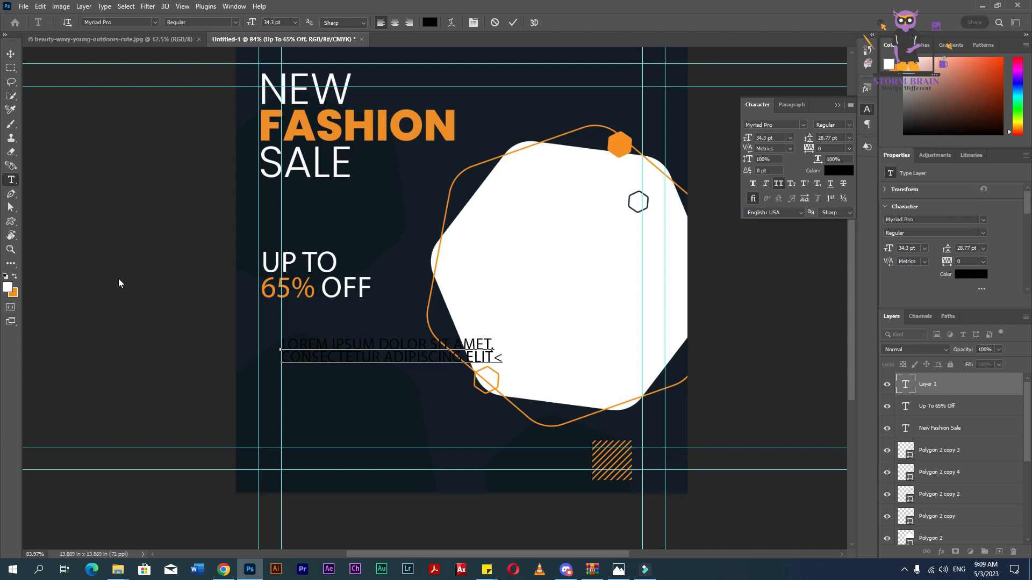
# - Turn off All Caps for the Lorem Ipsum text and set its leading to Auto
pyautogui.hotkey('ctrl', 'a')
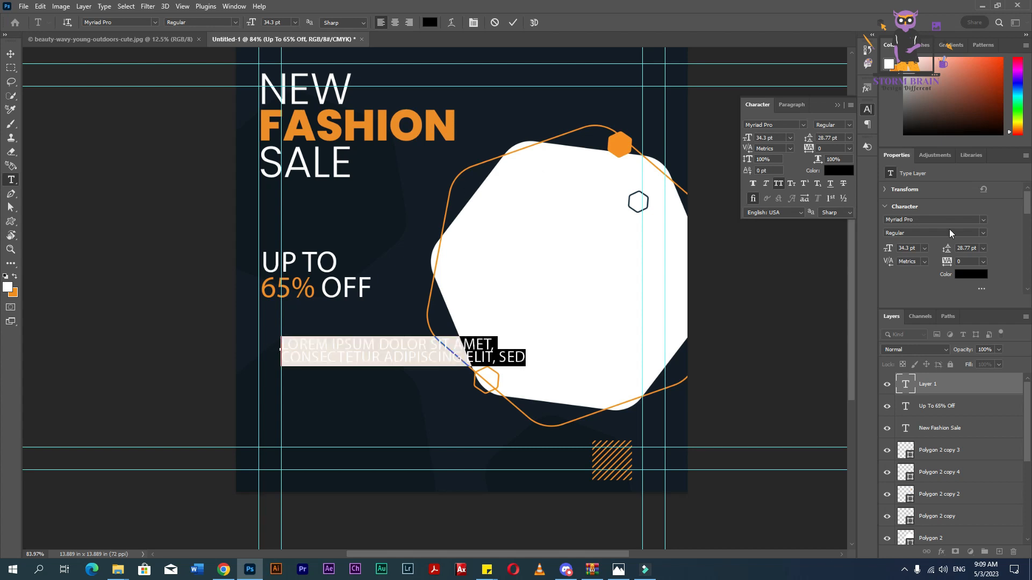
pyautogui.click(778, 184)
pyautogui.click(10, 54)
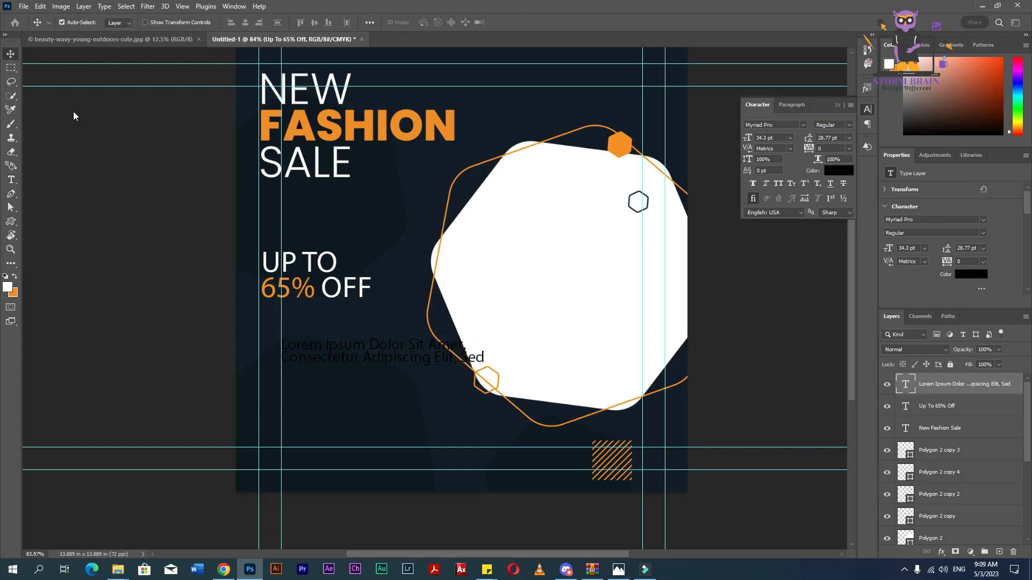
pyautogui.press('t')
pyautogui.click(375, 347)
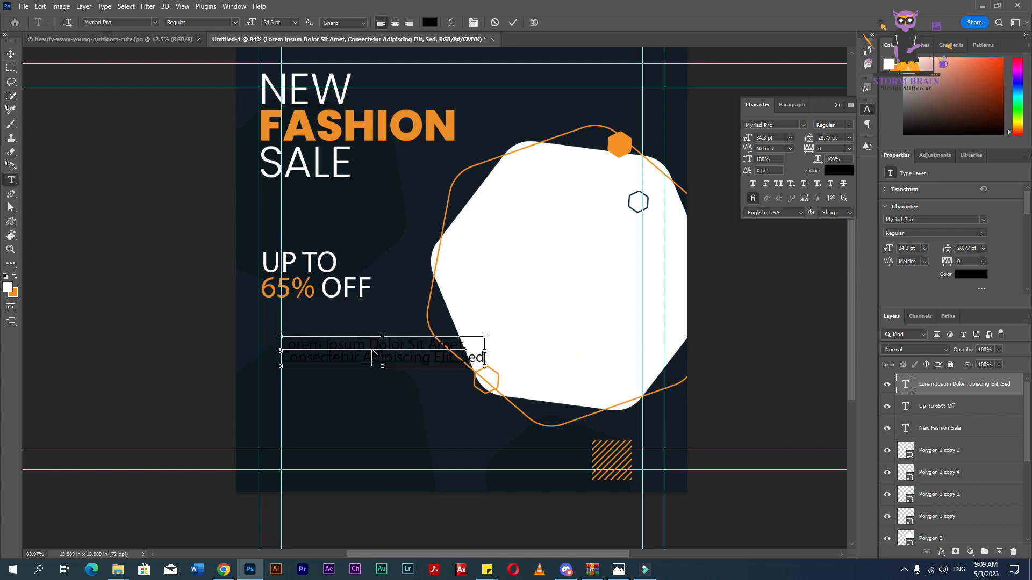
pyautogui.hotkey('ctrl', 'a')
pyautogui.click(849, 137)
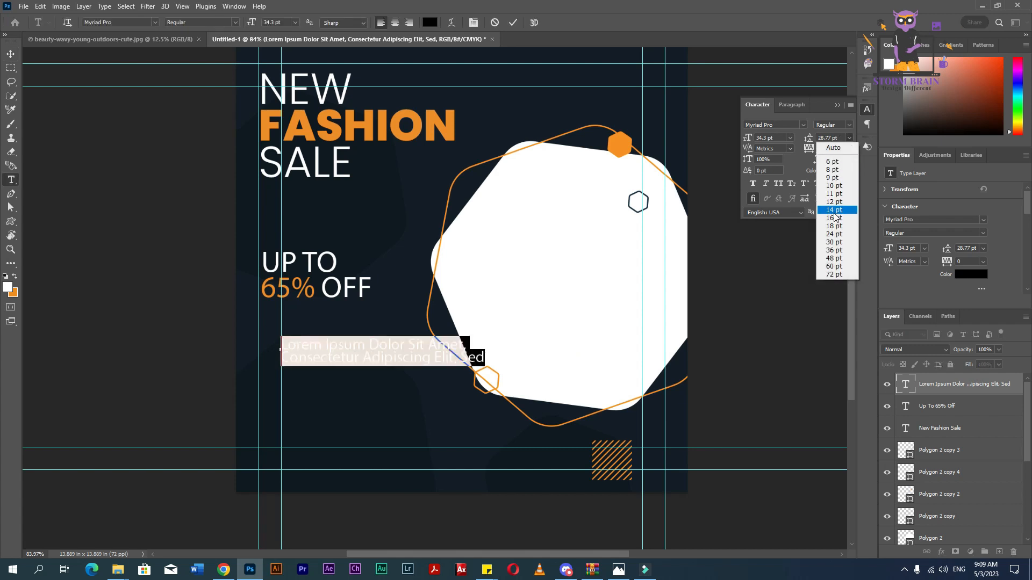
pyautogui.click(833, 146)
pyautogui.click(11, 55)
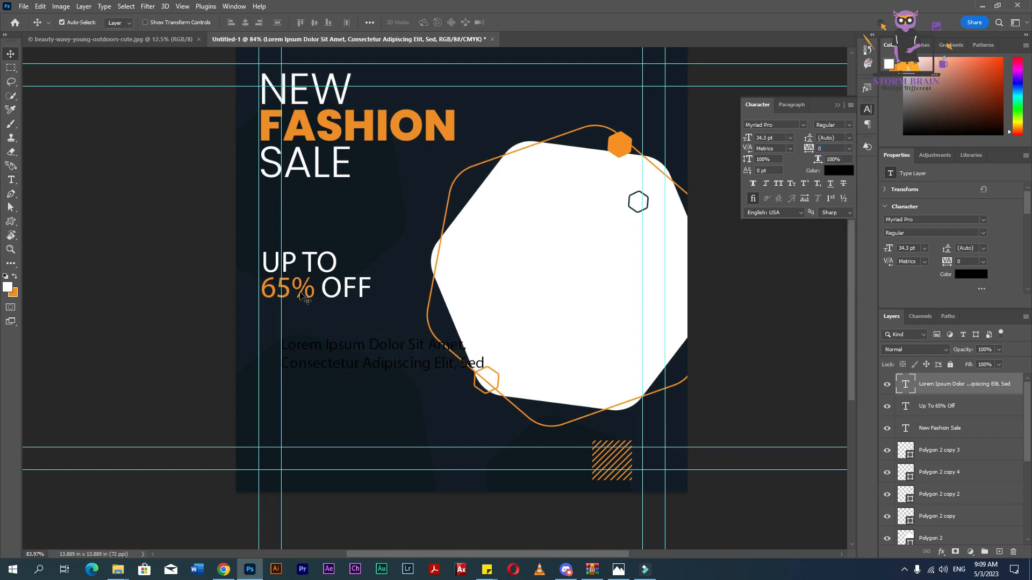
# - Colour the Lorem Ipsum text white
pyautogui.click(838, 171)
pyautogui.click(480, 188)
pyautogui.click(724, 183)
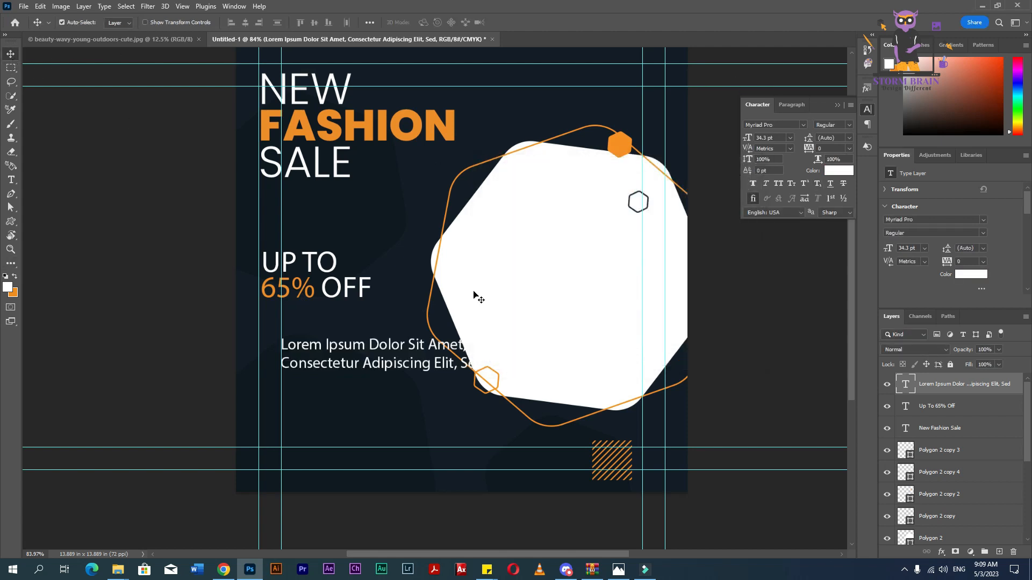
# - Set the font of the whole Lorem Ipsum text to Poppins Light
pyautogui.doubleClick(409, 338)
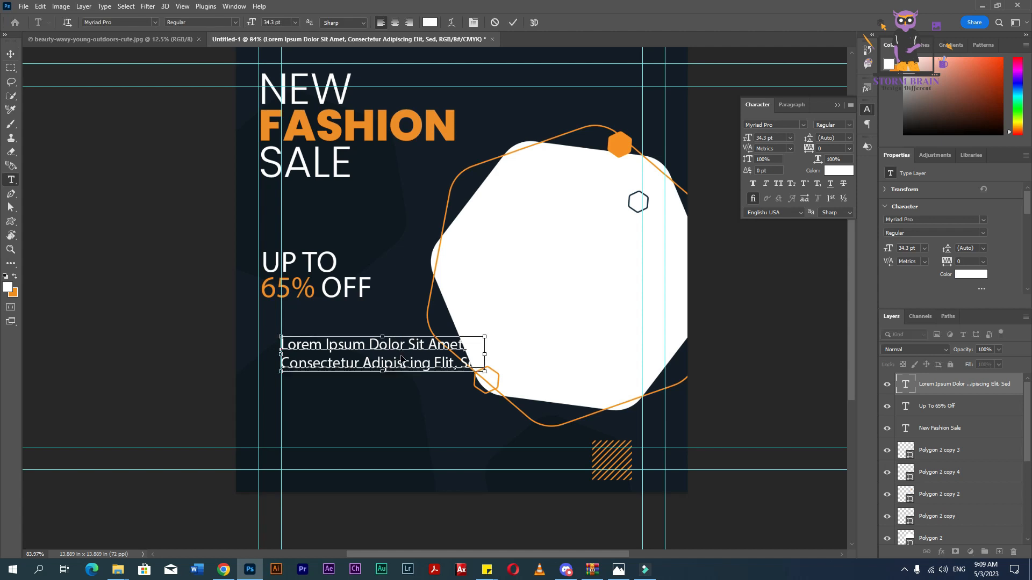
pyautogui.write('Poppins')
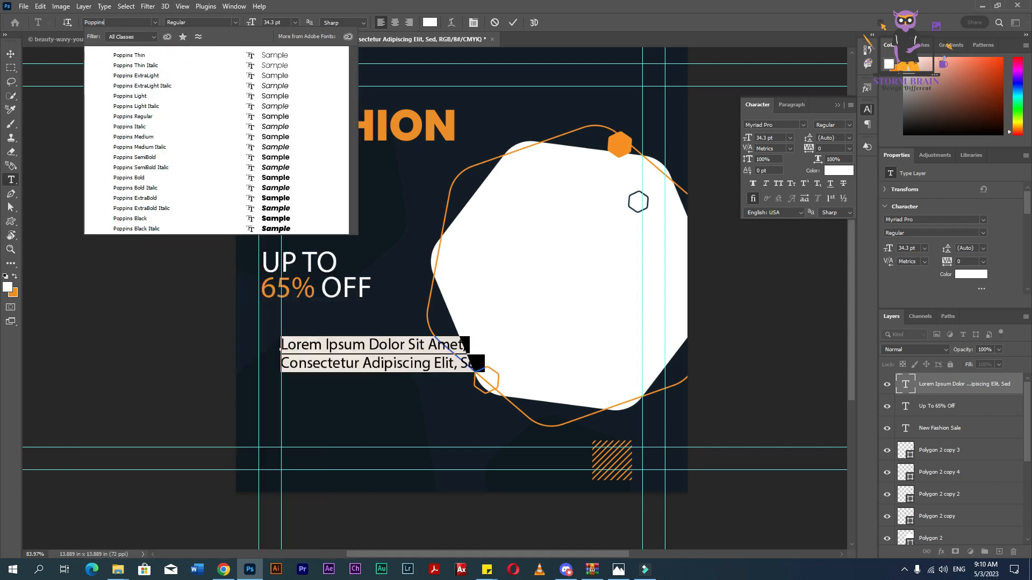
pyautogui.press('Return')
pyautogui.click(233, 24)
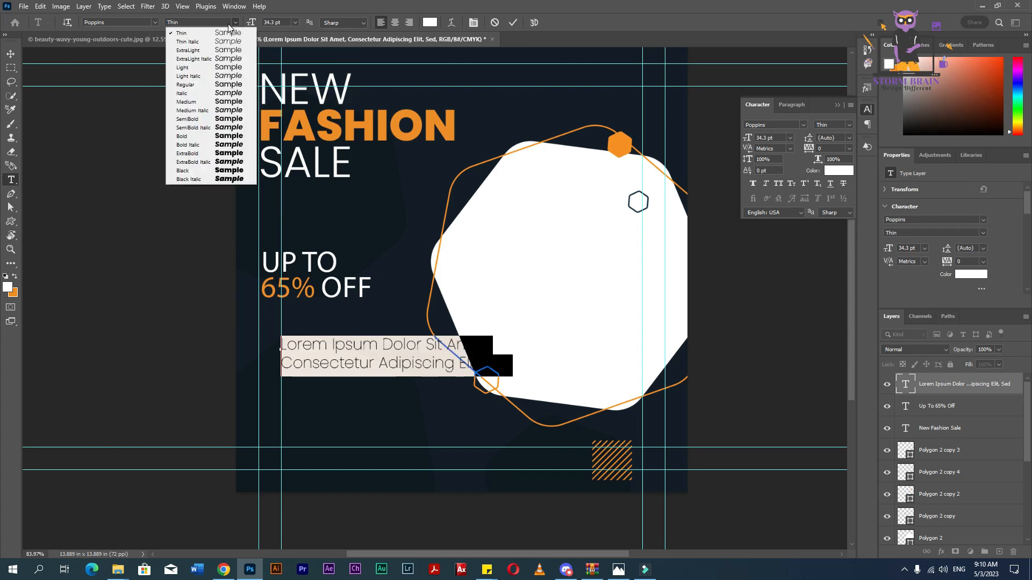
pyautogui.click(203, 69)
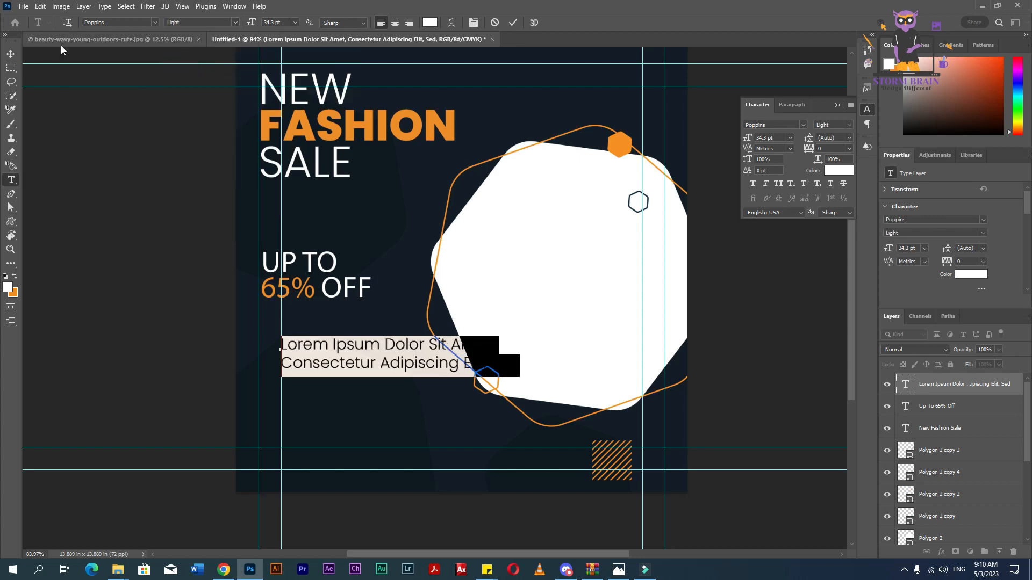
# - Scale the Lorem Ipsum text down to about 58% and align its left edge with the outer left guide
pyautogui.click(10, 53)
pyautogui.hotkey('ctrl', 't')
pyautogui.moveTo(519, 376); pyautogui.dragTo(371, 354)
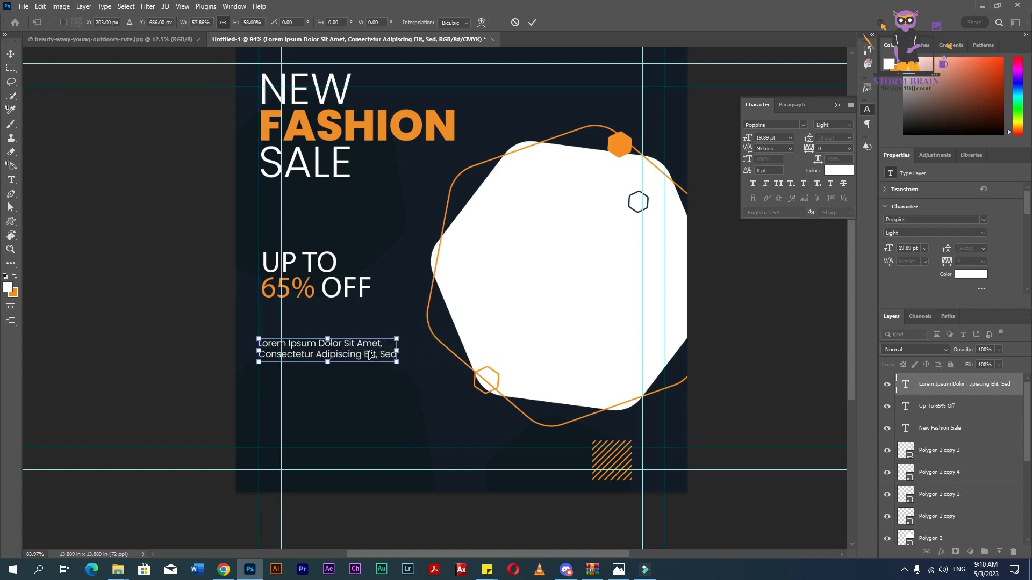
pyautogui.press('Return')
# - Show the rulers and nudge the offer text about 0.08 in left onto the outer left guide
pyautogui.click(305, 290)
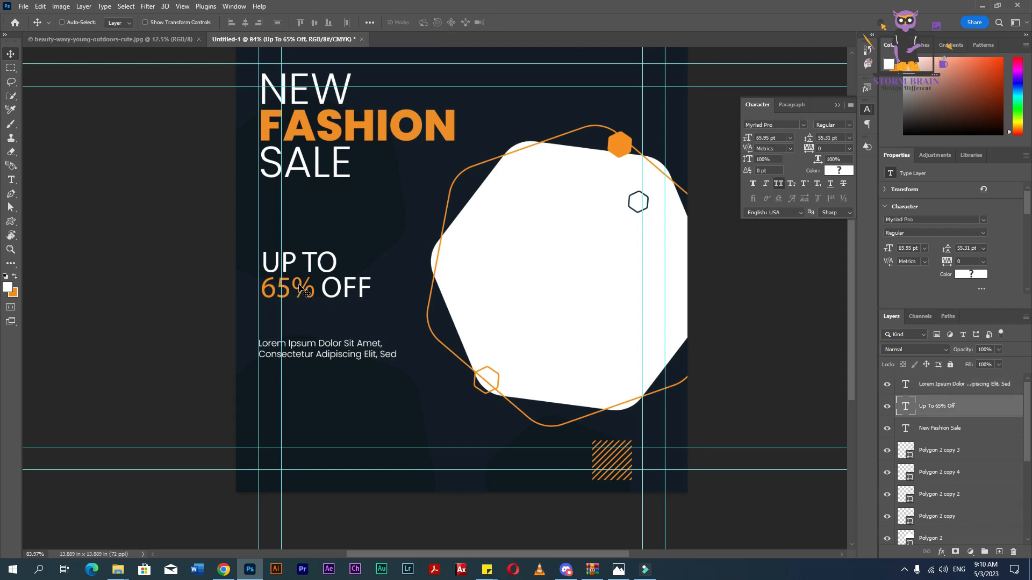
pyautogui.hotkey('ctrl', 'r')
pyautogui.hotkey('ctrl', 't')
pyautogui.moveTo(316, 312); pyautogui.dragTo(314, 312)
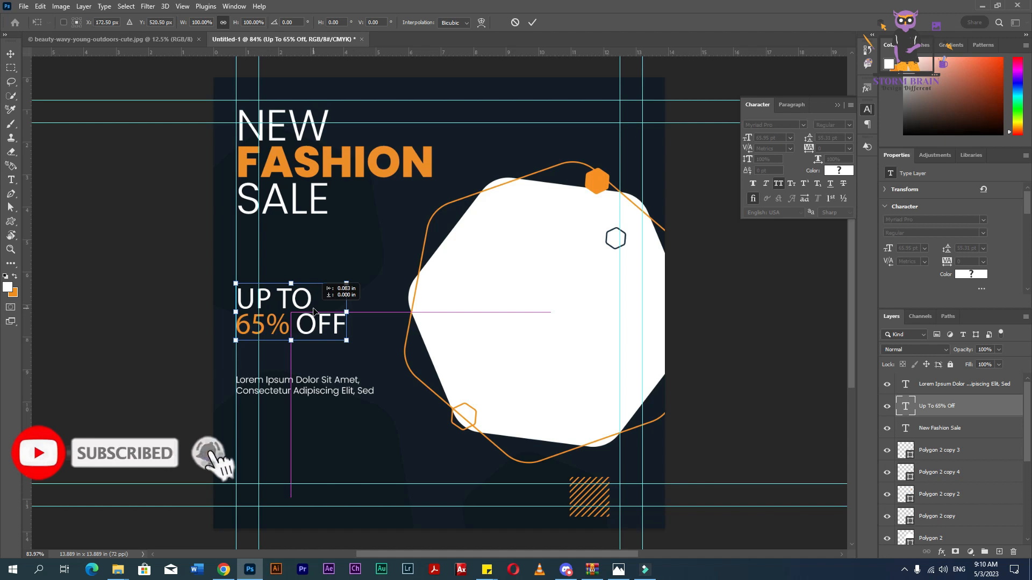
pyautogui.press('Return')
pyautogui.click(249, 178)
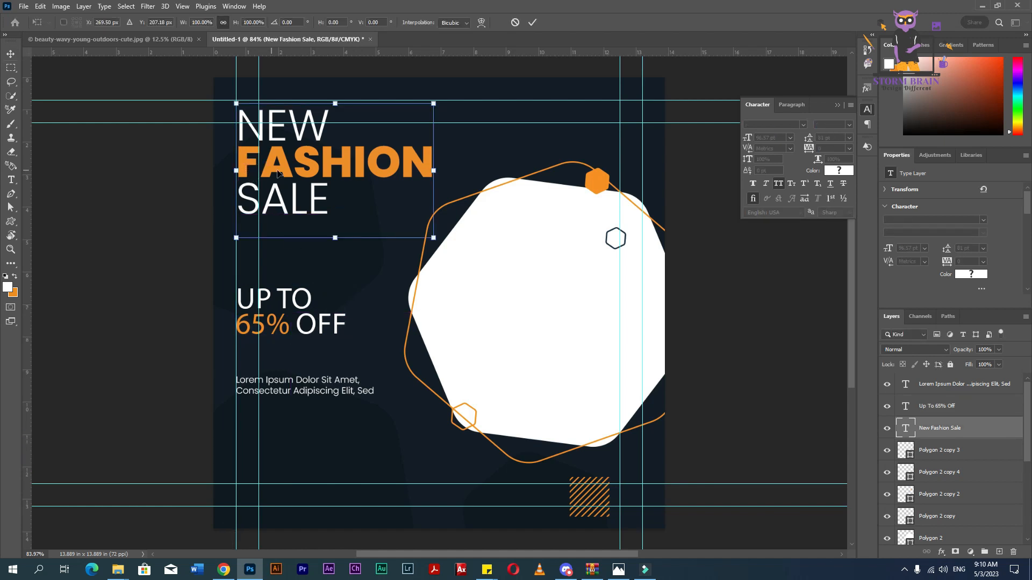
# - Add the text "MORE INFO" below the Lorem Ipsum lines
pyautogui.scroll(-3, 345, 350)
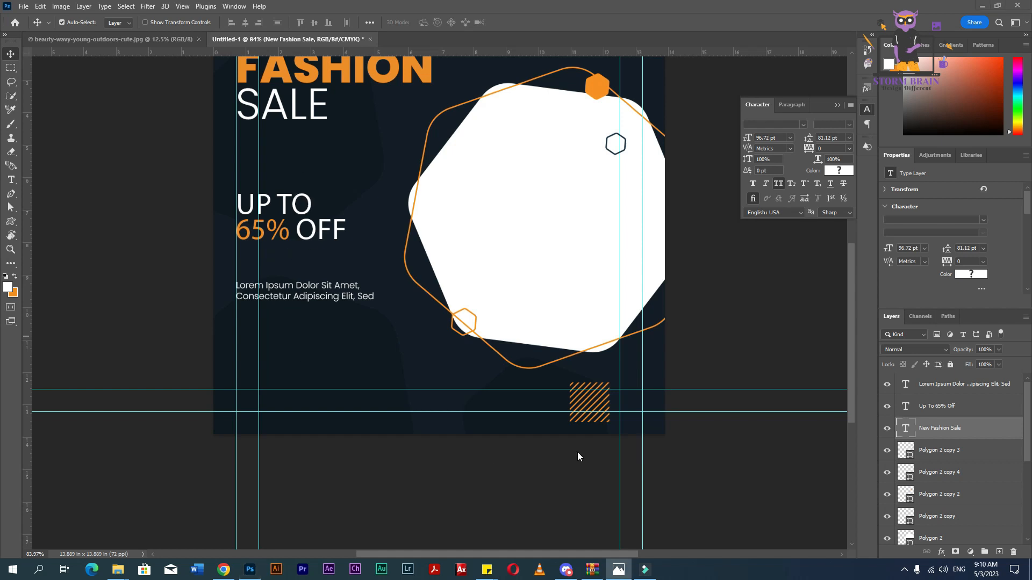
pyautogui.press('t')
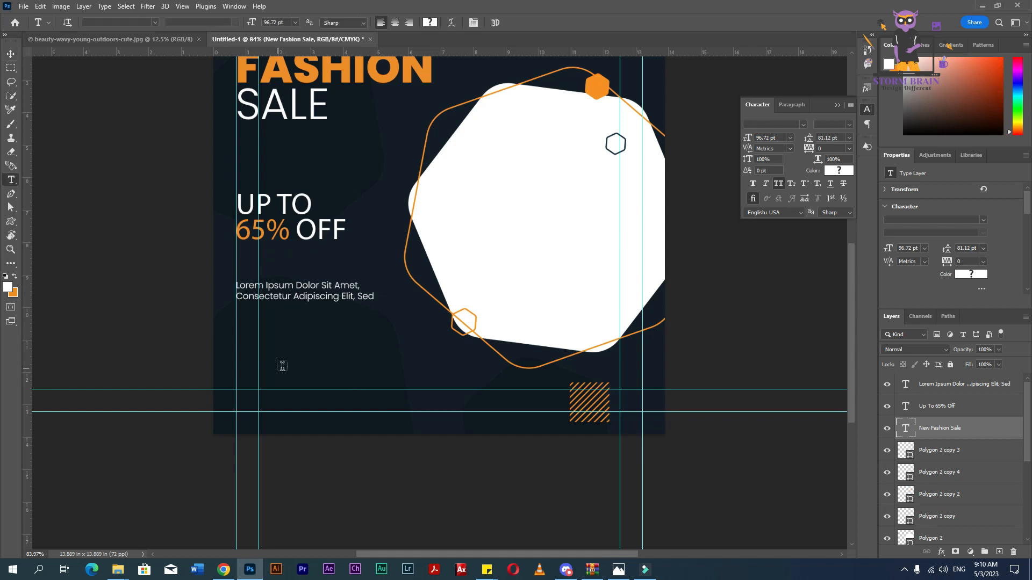
pyautogui.click(274, 360)
pyautogui.write('M')
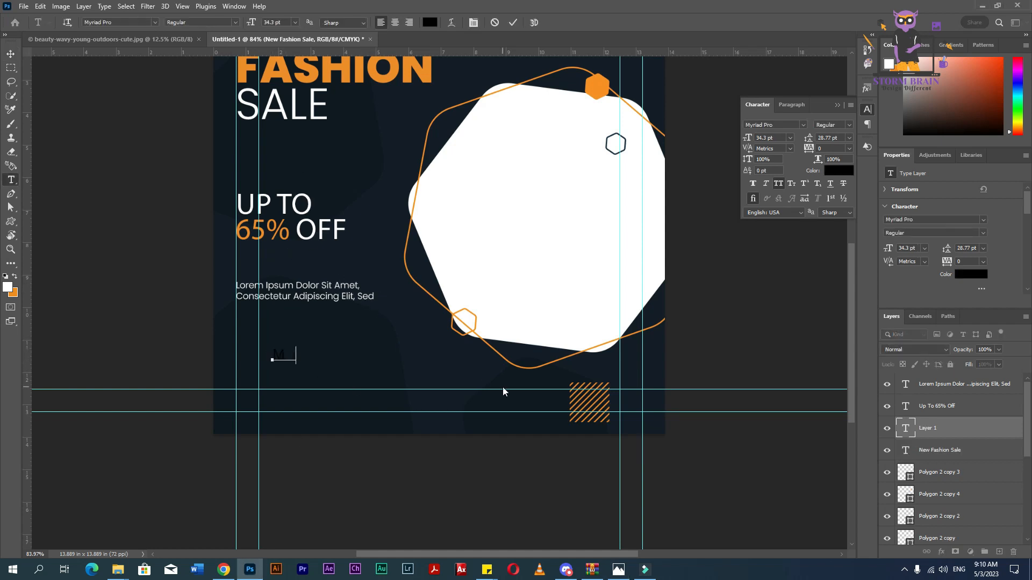
pyautogui.write('ORE INFO')
pyautogui.click(9, 282)
pyautogui.click(11, 53)
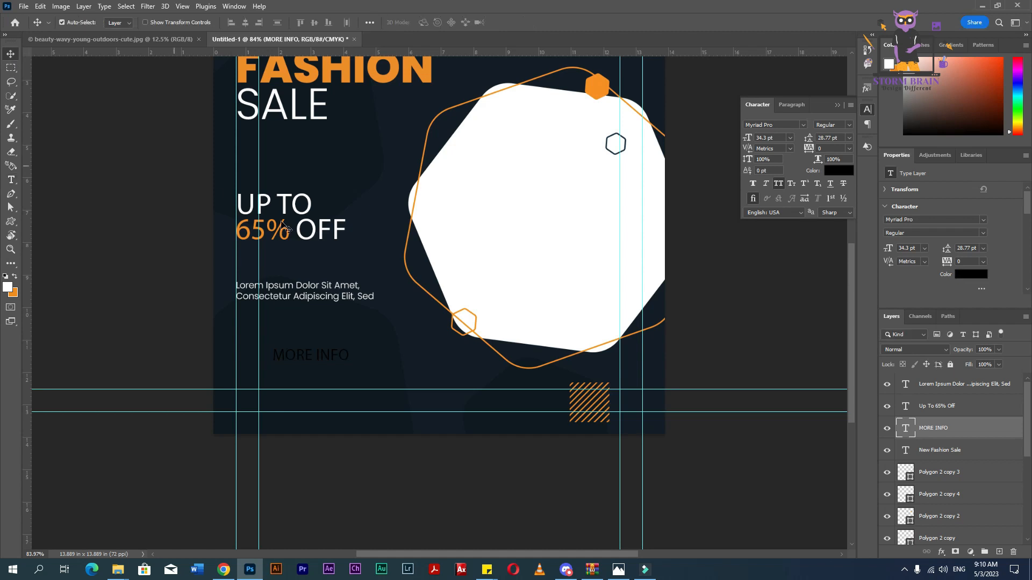
# - Colour the "MORE INFO" text white and commit the edit
pyautogui.doubleClick(315, 358)
pyautogui.hotkey('ctrl', 'a')
pyautogui.click(429, 22)
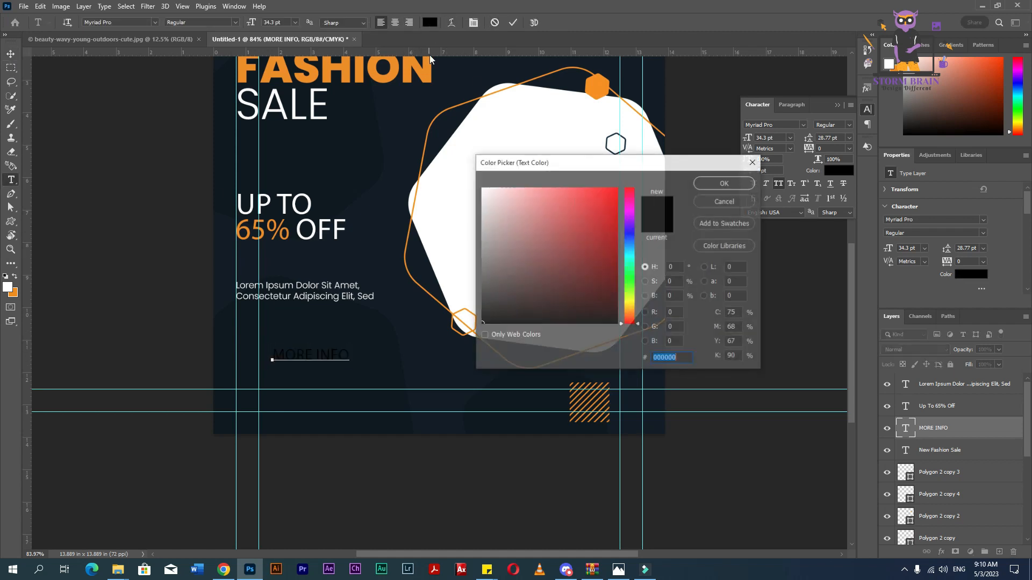
pyautogui.click(437, 183)
pyautogui.click(725, 183)
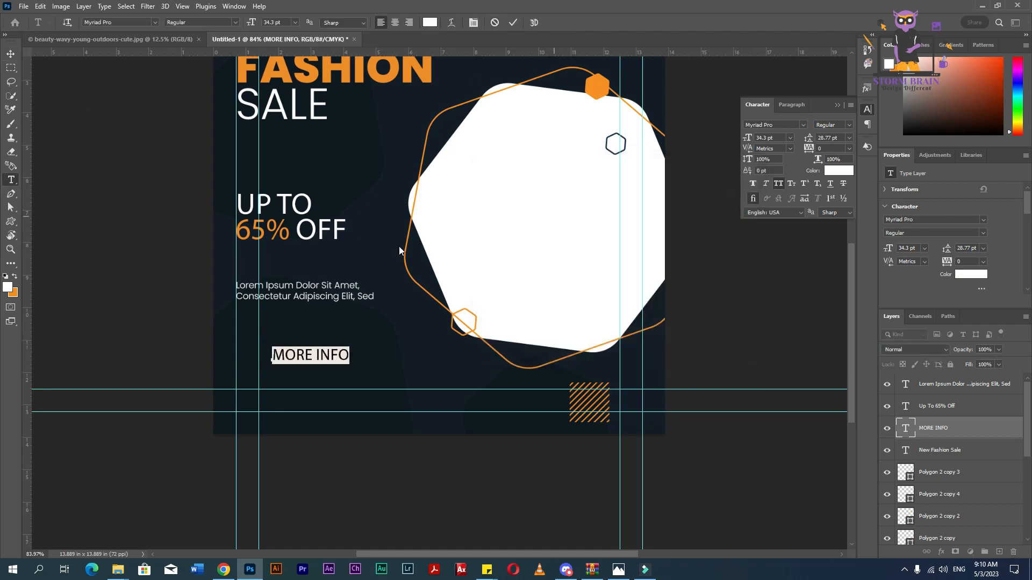
pyautogui.click(10, 53)
# - Draw an orange rectangle about 3.69 × 0.69 in near "MORE INFO" and move its left edge to the inner left guide
pyautogui.click(15, 276)
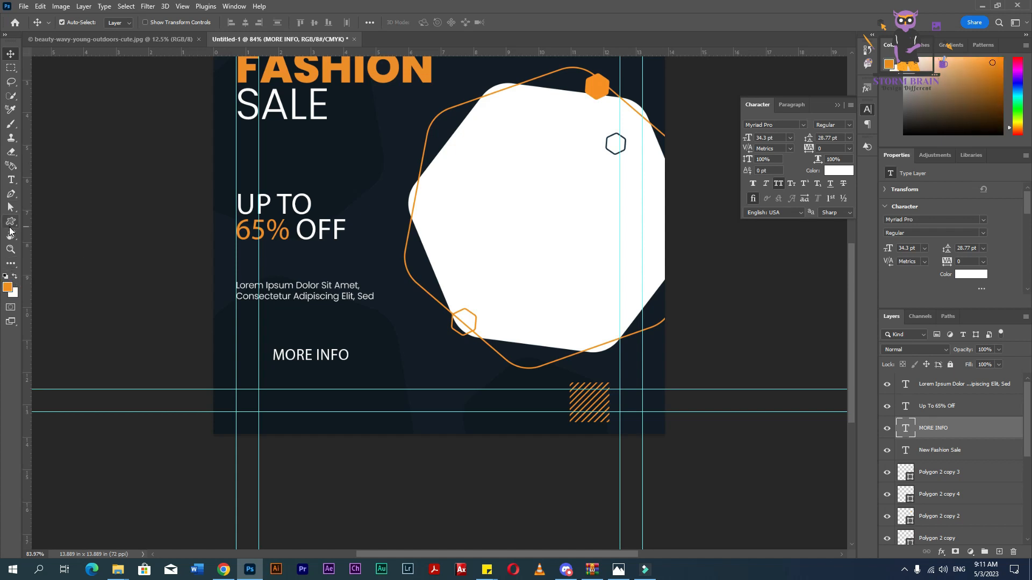
pyautogui.rightClick(10, 222)
pyautogui.click(65, 231)
pyautogui.moveTo(267, 347); pyautogui.dragTo(386, 368)
pyautogui.press('v')
pyautogui.moveTo(315, 357); pyautogui.dragTo(305, 343)
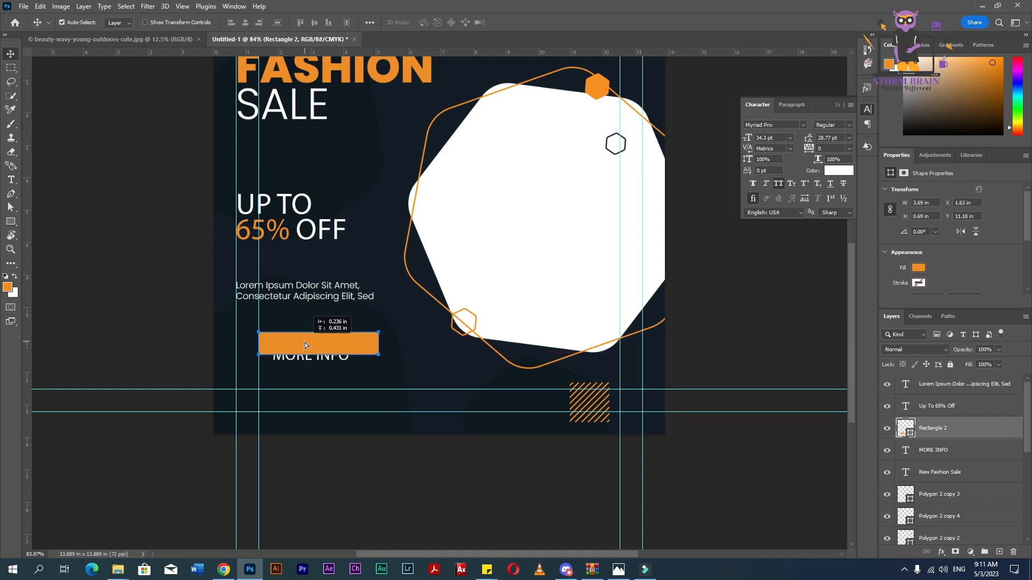
# - Place the orange rectangle beneath the "MORE INFO" layer and centre the two on each other horizontally and vertically
pyautogui.moveTo(940, 433); pyautogui.dragTo(938, 461)
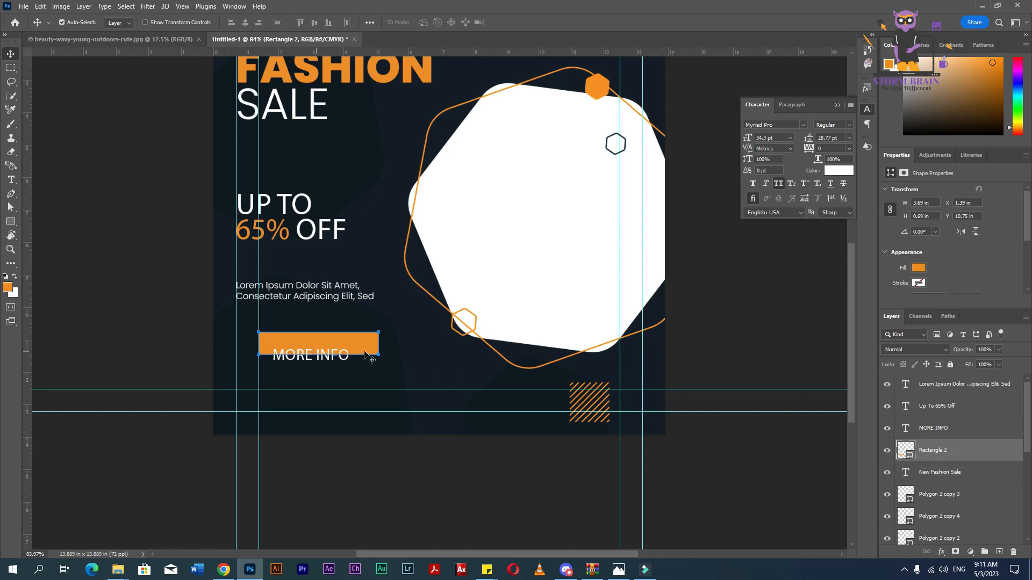
pyautogui.keyDown('ctrl'); pyautogui.click(938, 429); pyautogui.keyUp('ctrl')
pyautogui.click(244, 22)
pyautogui.click(314, 24)
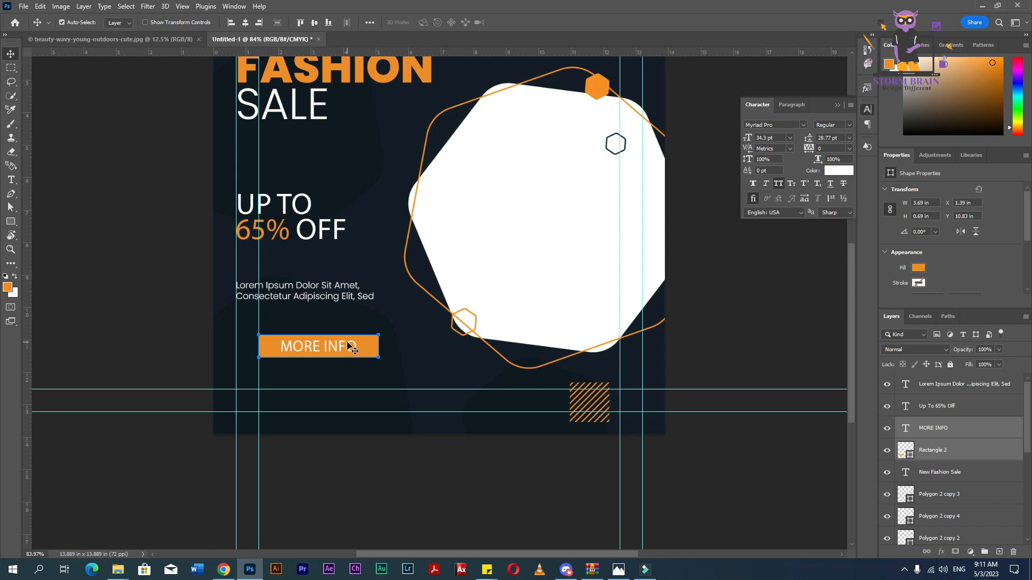
pyautogui.click(74, 242)
# - Set the "MORE INFO" text to 40 pt and centre it on the orange rectangle again in both directions
pyautogui.press('t')
pyautogui.click(334, 348)
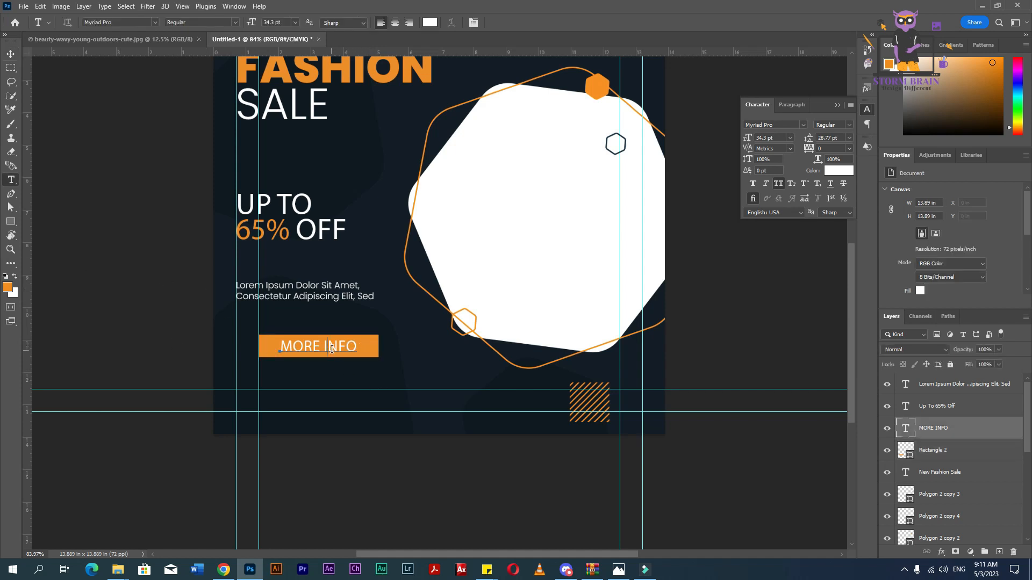
pyautogui.hotkey('ctrl', 'a')
pyautogui.click(284, 22)
pyautogui.write('40')
pyautogui.press('Return')
pyautogui.click(9, 53)
pyautogui.keyDown('shift'); pyautogui.click(275, 350); pyautogui.keyUp('shift')
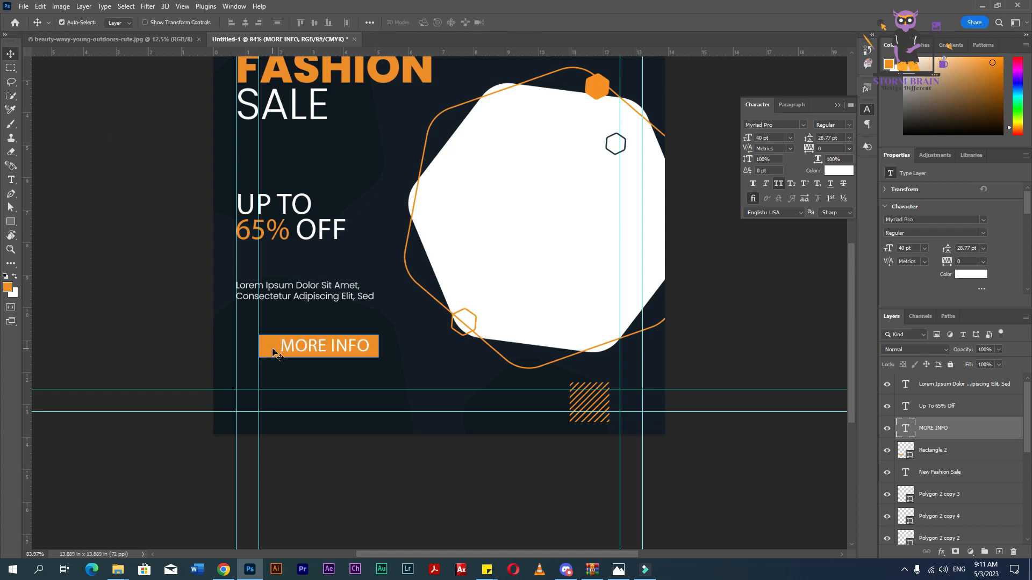
pyautogui.click(245, 23)
pyautogui.click(314, 22)
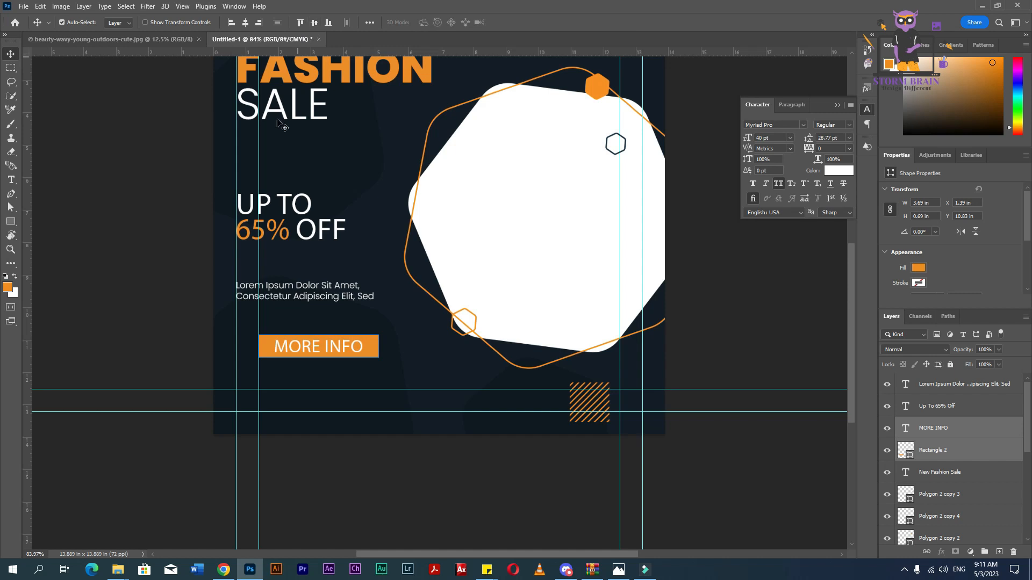
# - Recolour the "MORE INFO" text with the dark background blue, 0c1821, and deselect it
pyautogui.press('t')
pyautogui.tripleClick(320, 346)
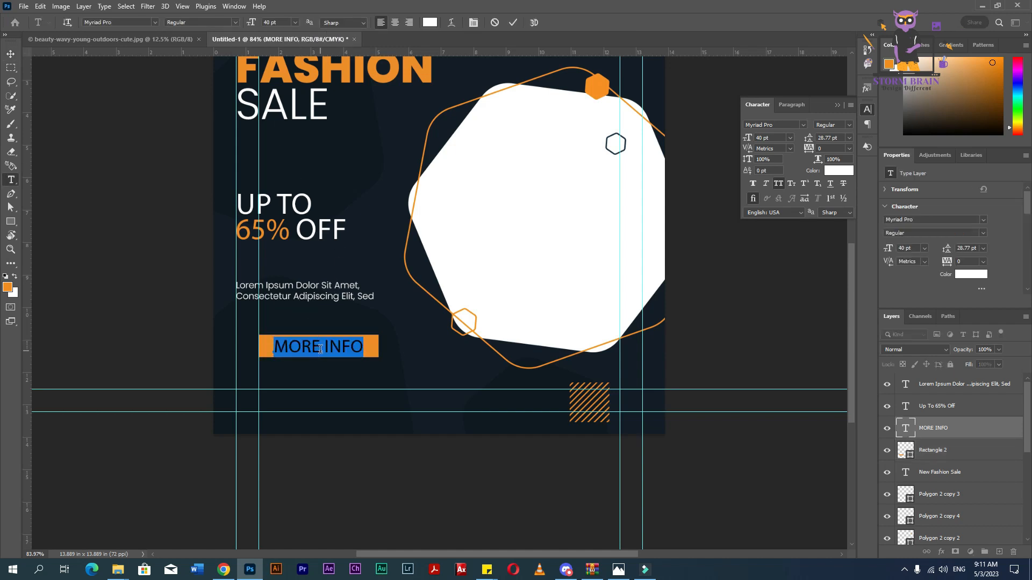
pyautogui.click(428, 22)
pyautogui.click(357, 158)
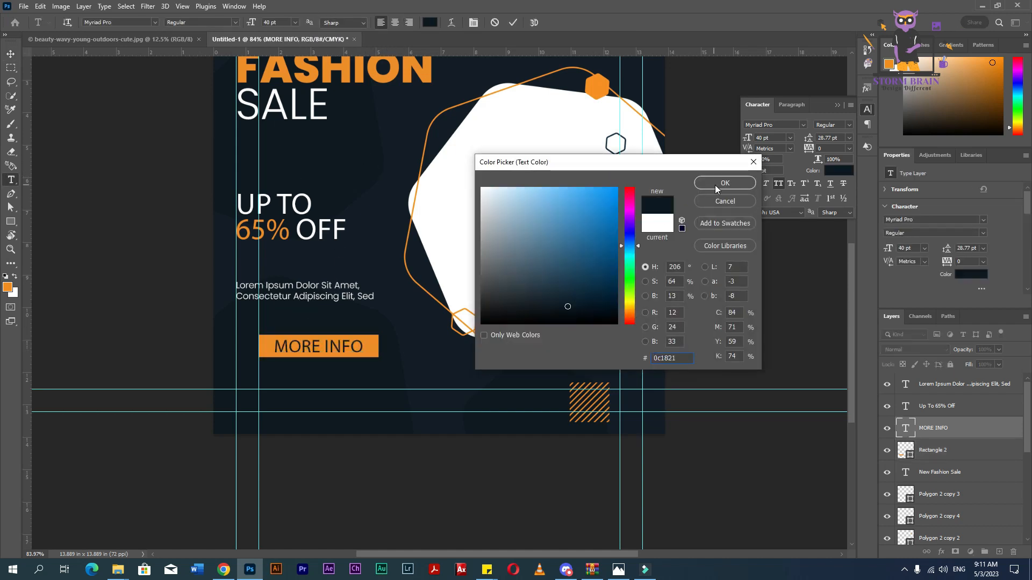
pyautogui.click(718, 185)
pyautogui.click(12, 55)
pyautogui.click(172, 312)
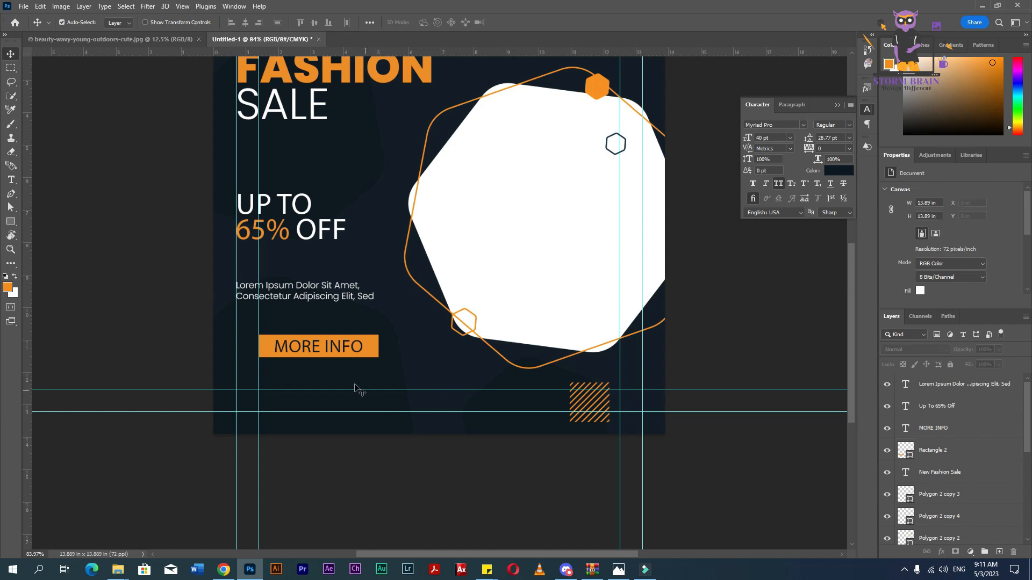
# - Move the "MORE INFO" text together with its orange rectangle to the outer left guide and slightly upward
pyautogui.click(375, 353)
pyautogui.keyDown('shift'); pyautogui.click(348, 347); pyautogui.keyUp('shift')
pyautogui.moveTo(334, 350); pyautogui.dragTo(311, 347)
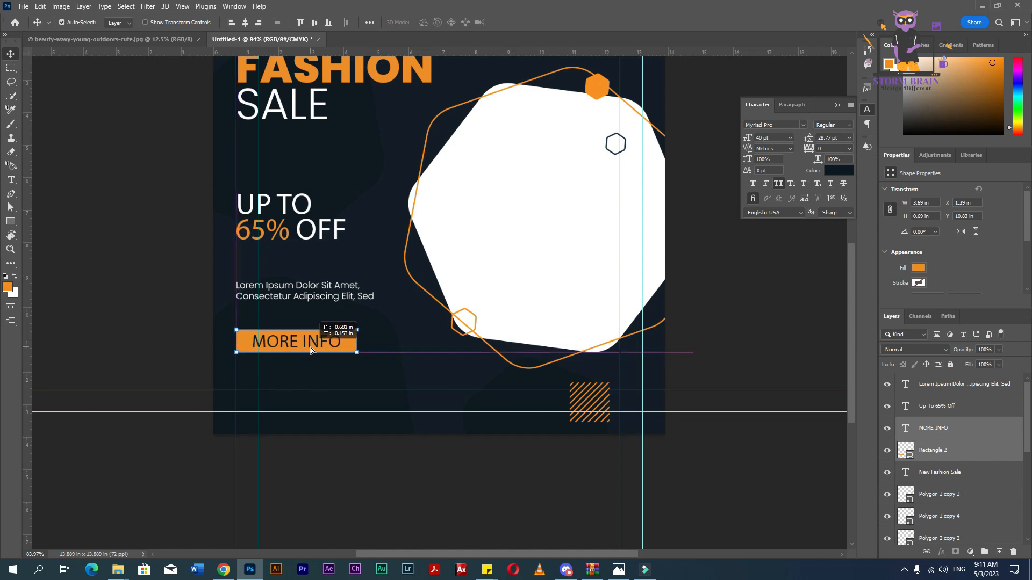
pyautogui.click(113, 348)
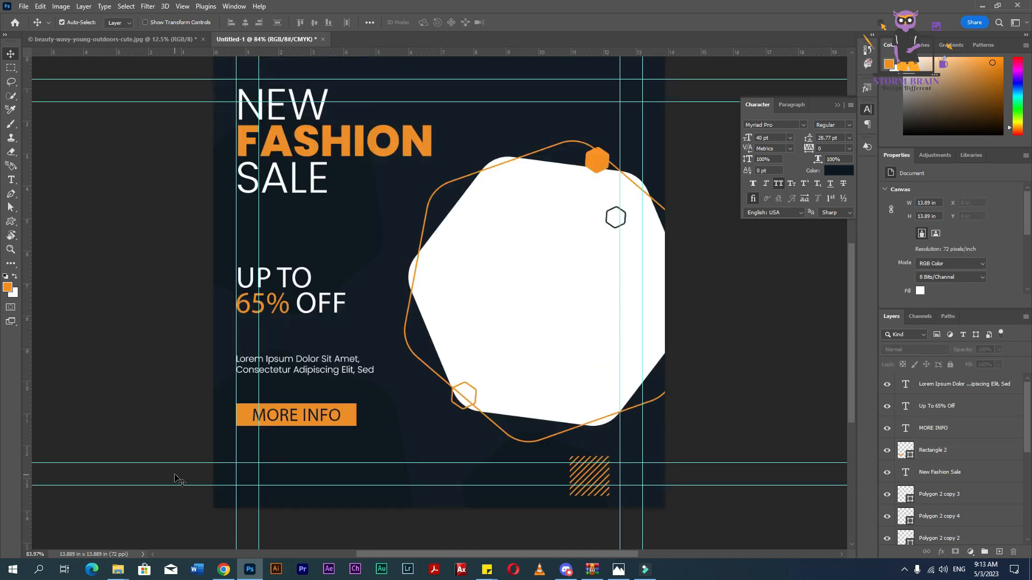
# - Add a placeholder phone number as 40 pt Myriad Pro text below the "MORE INFO" rectangle and colour it white
pyautogui.press('t')
pyautogui.moveTo(267, 444); pyautogui.dragTo(376, 463)
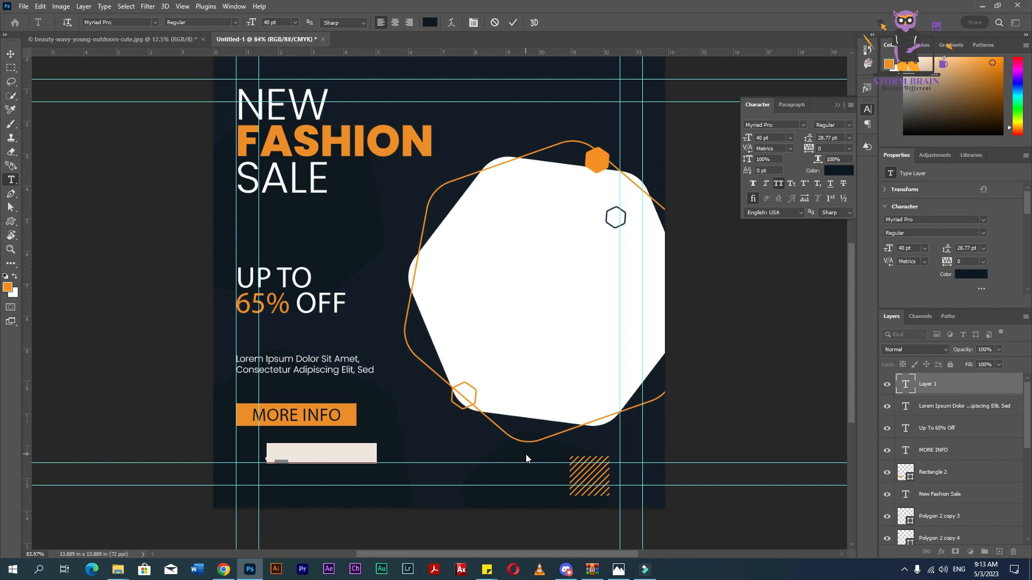
pyautogui.press('Delete')
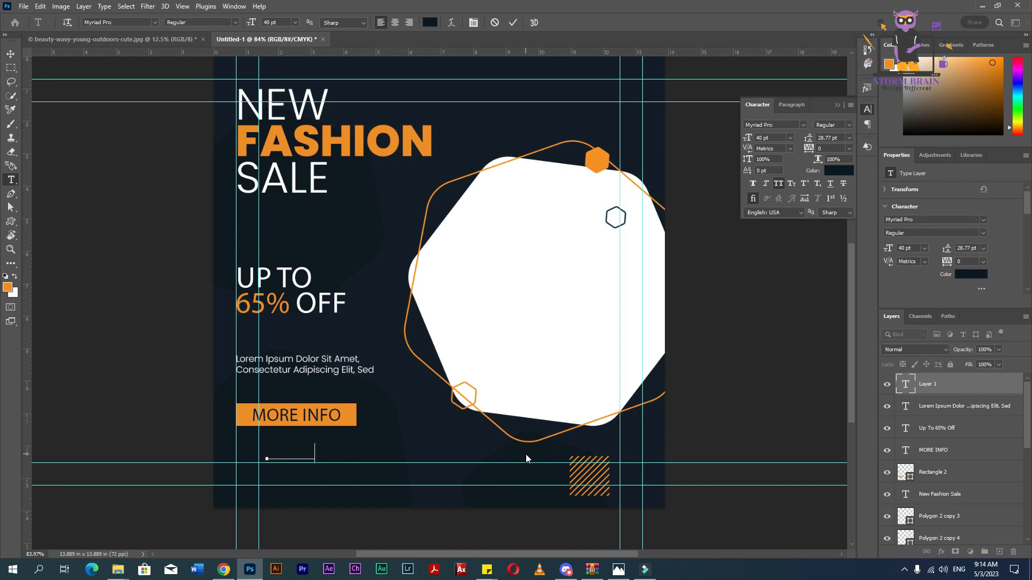
pyautogui.write('8 9012')
pyautogui.hotkey('ctrl', 'a')
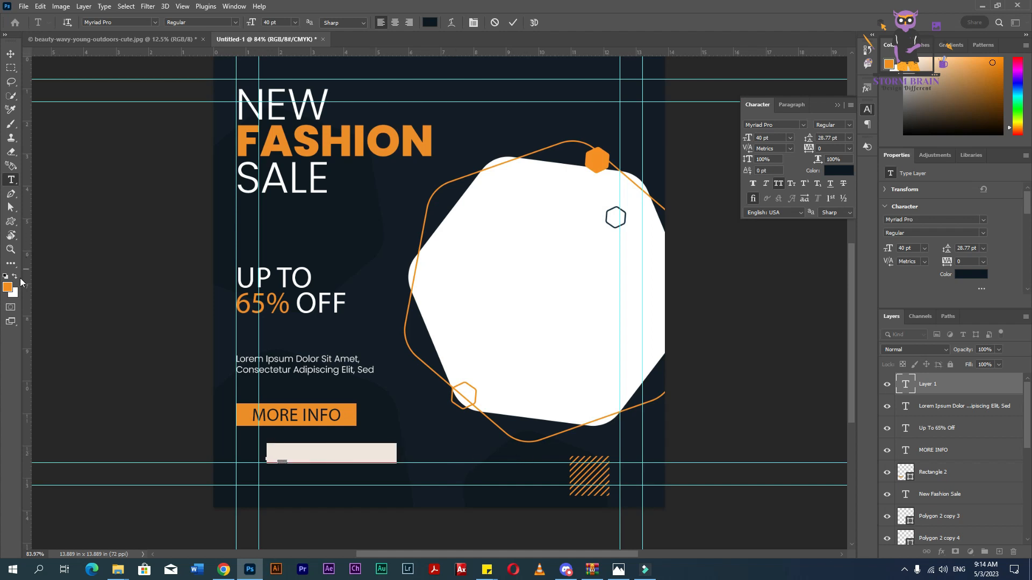
pyautogui.click(14, 276)
pyautogui.click(10, 54)
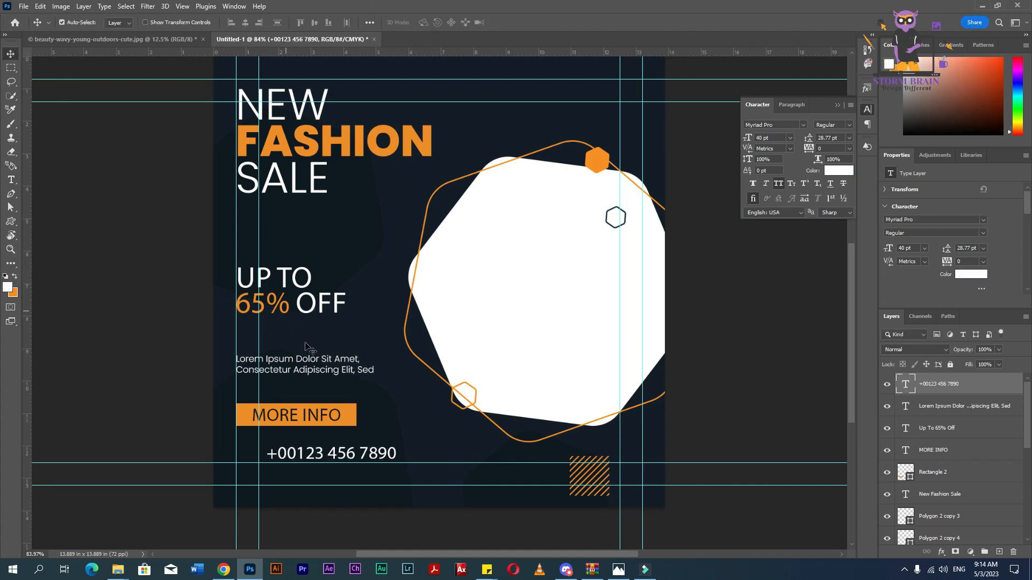
pyautogui.moveTo(325, 457); pyautogui.dragTo(323, 485)
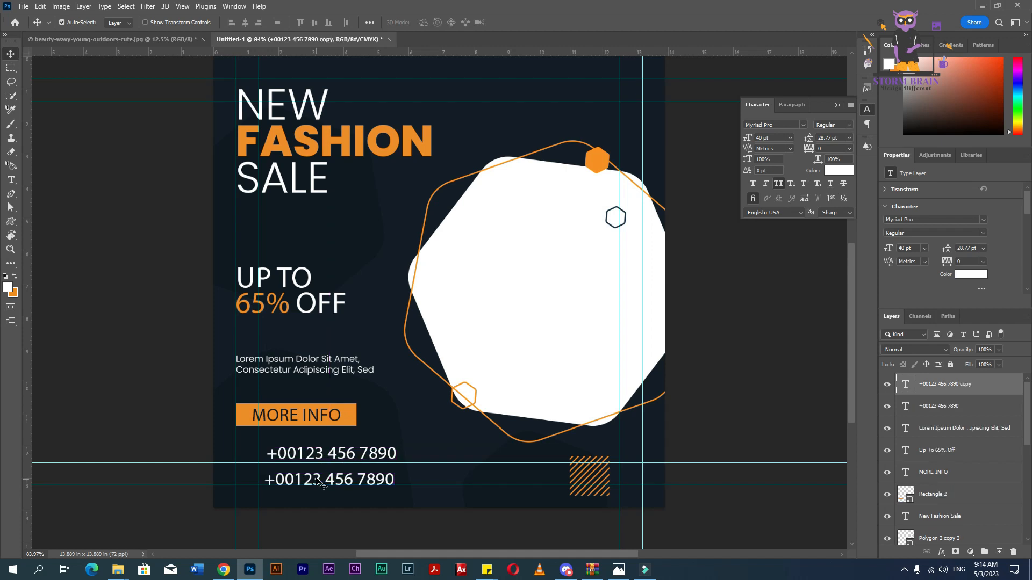
pyautogui.press('t')
pyautogui.click(324, 480)
pyautogui.hotkey('ctrl', 'a')
pyautogui.write('www')
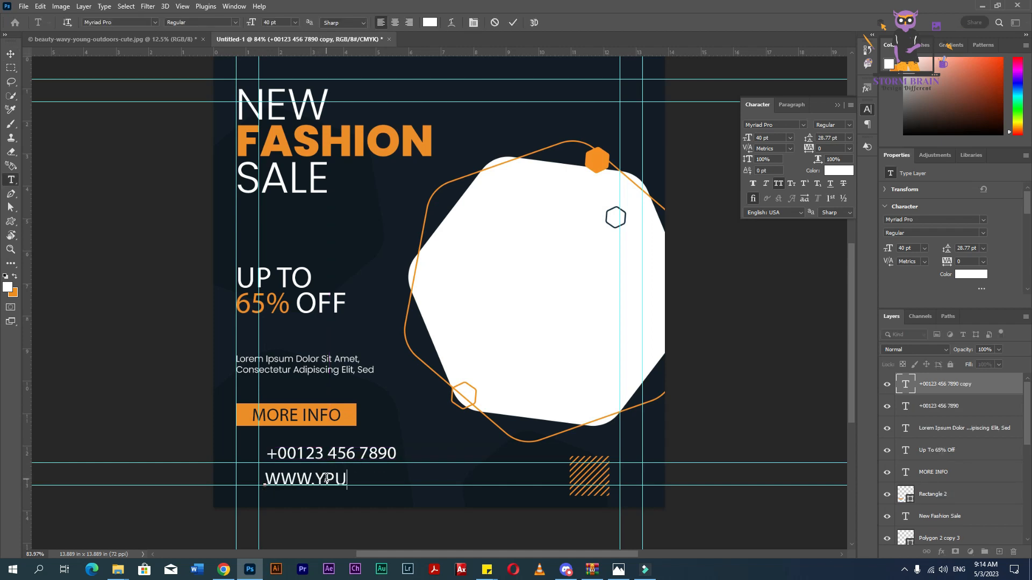
pyautogui.write('.ypur')
pyautogui.press('BackSpace')
pyautogui.press('BackSpace')
pyautogui.press('BackSpace')
pyautogui.write('ourwebsite.com')
# - Turn off All Caps for the website text
pyautogui.hotkey('ctrl', 'a')
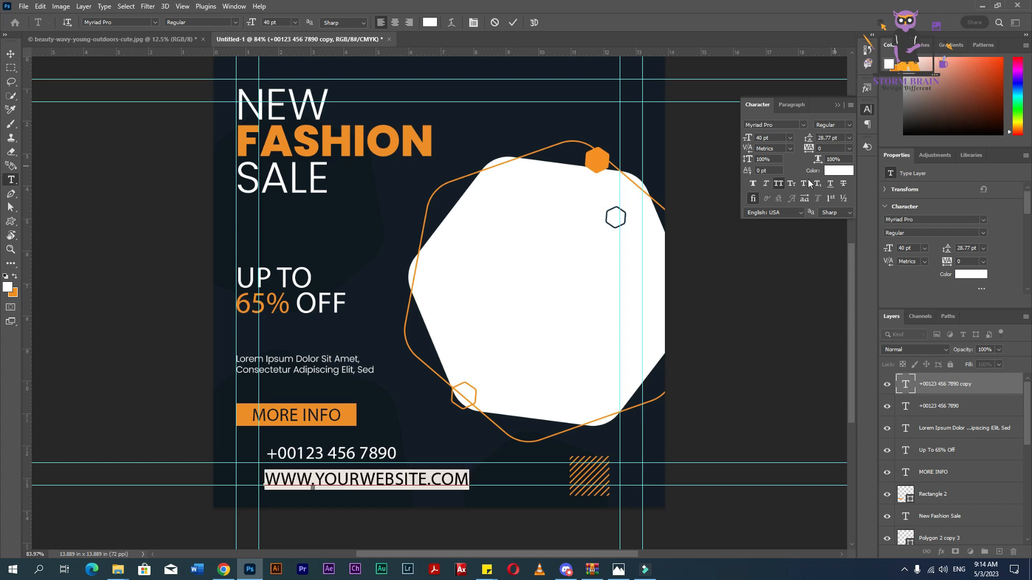
pyautogui.click(778, 185)
pyautogui.click(11, 54)
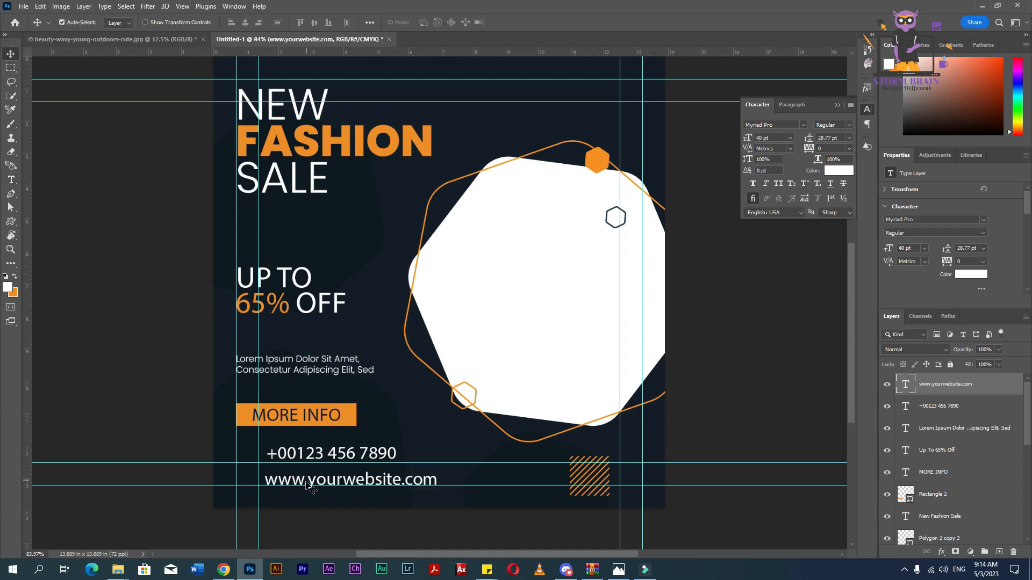
# - Copy the orange phone icon and web icon from beauty-wavy-young-outdoors-cute.jpg into the sale design
pyautogui.click(173, 41)
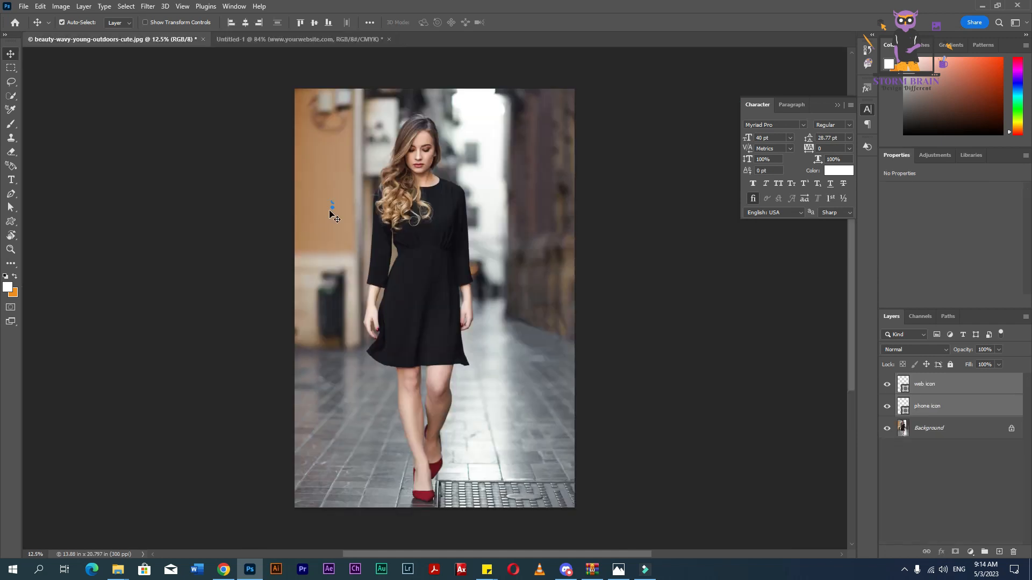
pyautogui.scroll(5, 344, 209)
pyautogui.scroll(4, 344, 208)
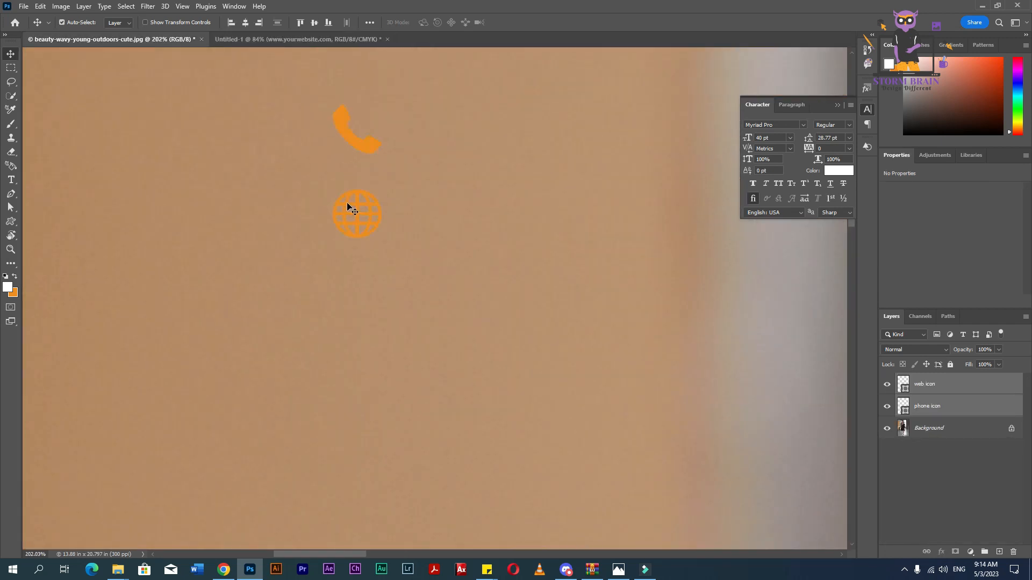
pyautogui.click(364, 149)
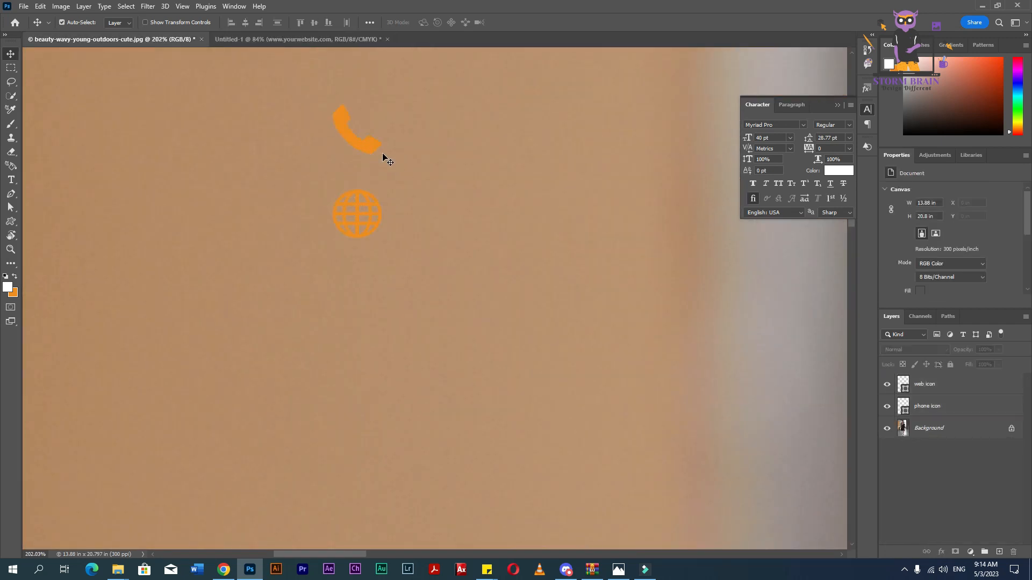
pyautogui.keyDown('shift'); pyautogui.click(348, 206); pyautogui.keyUp('shift')
pyautogui.moveTo(347, 206); pyautogui.dragTo(283, 306)
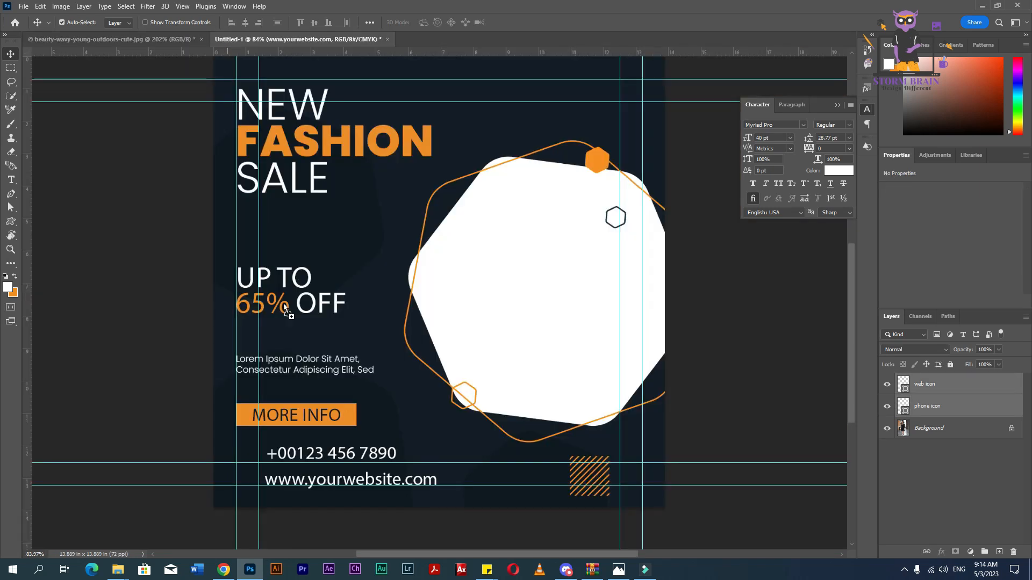
# - Place the phone and web icons at the outer left guide and align the phone number and website text beside them
pyautogui.moveTo(232, 474); pyautogui.dragTo(233, 475)
pyautogui.scroll(3, 229, 474)
pyautogui.moveTo(253, 429); pyautogui.dragTo(270, 445)
pyautogui.click(319, 505)
pyautogui.moveTo(310, 492); pyautogui.dragTo(307, 502)
pyautogui.moveTo(308, 444); pyautogui.dragTo(301, 440)
pyautogui.scroll(-5, 344, 441)
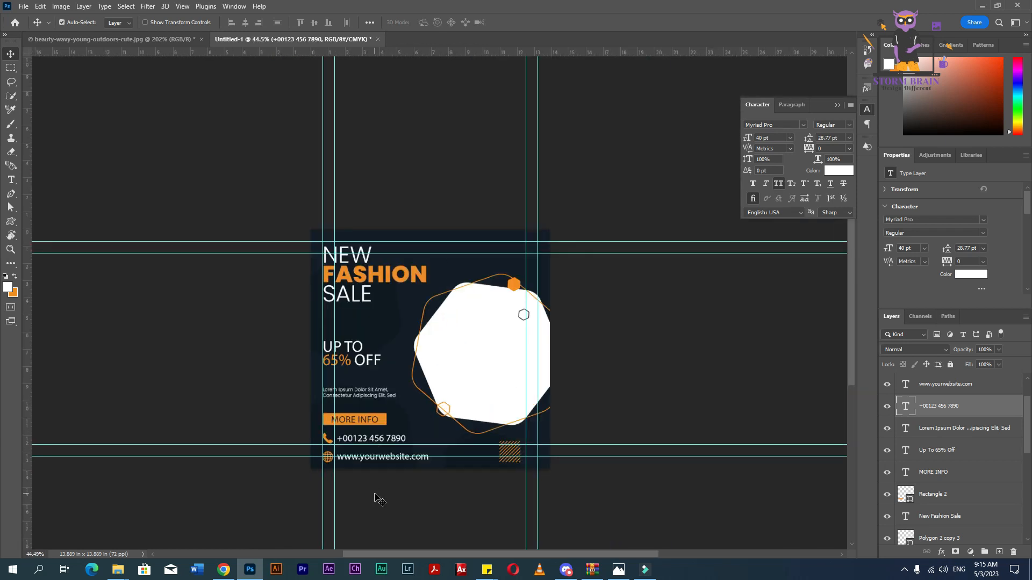
pyautogui.click(380, 499)
# - Nudge the "UP TO 65% OFF" text upward toward the headline
pyautogui.click(348, 352)
pyautogui.press('Up')
pyautogui.press('Up')
pyautogui.press('Up')
pyautogui.press('Up')
pyautogui.press('Up')
pyautogui.press('Up')
pyautogui.press('Up')
pyautogui.press('Up')
pyautogui.press('Up')
pyautogui.press('Up')
pyautogui.press('Up')
pyautogui.press('Up')
pyautogui.press('Up')
pyautogui.press('Up')
pyautogui.press('Up')
pyautogui.press('Up')
pyautogui.press('Up')
pyautogui.press('Up')
pyautogui.press('Up')
pyautogui.press('Up')
pyautogui.press('Up')
pyautogui.press('Up')
pyautogui.press('Up')
pyautogui.press('Up')
pyautogui.press('Up')
pyautogui.press('Up')
# - Nudge the Lorem Ipsum body text upward toward the discount text and deselect it
pyautogui.click(359, 393)
pyautogui.press('Up')
pyautogui.press('Up')
pyautogui.press('Up')
pyautogui.press('Up')
pyautogui.press('Up')
pyautogui.press('Up')
pyautogui.press('Up')
pyautogui.press('Up')
pyautogui.press('Up')
pyautogui.press('Up')
pyautogui.press('Up')
pyautogui.press('Up')
pyautogui.press('Up')
pyautogui.press('Up')
pyautogui.press('Up')
pyautogui.press('Up')
pyautogui.press('Up')
pyautogui.press('Up')
pyautogui.press('Up')
pyautogui.press('Up')
pyautogui.press('Up')
pyautogui.press('Up')
pyautogui.click(376, 493)
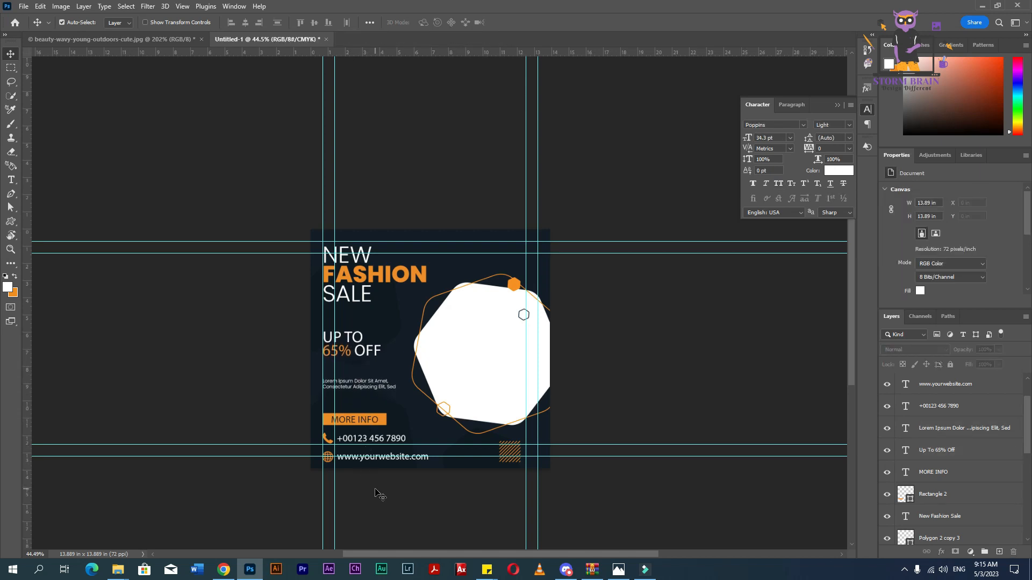
# - Duplicate the small filled orange hexagon into the canvas's upper-right corner, scaled to about 318% and rotated about 20°
pyautogui.scroll(7, 534, 288)
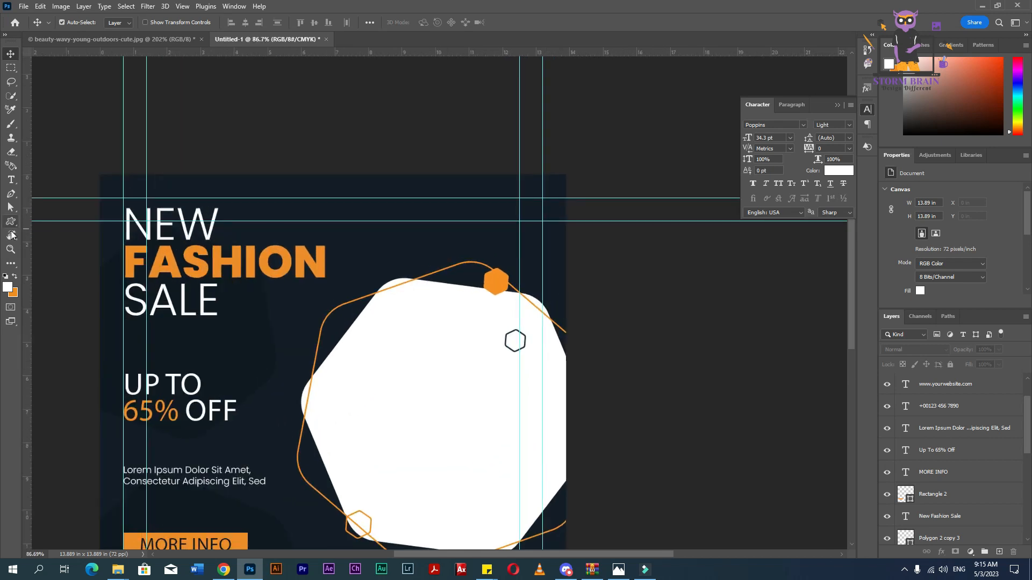
pyautogui.click(12, 221)
pyautogui.press('v')
pyautogui.hotkey('alt', 'v')
pyautogui.press('Escape')
pyautogui.keyDown('alt'); pyautogui.moveTo(500, 288); pyautogui.dragTo(616, 165); pyautogui.keyUp('alt')
pyautogui.hotkey('ctrl', 't')
pyautogui.moveTo(626, 133); pyautogui.dragTo(636, 159)
pyautogui.moveTo(571, 185)
pyautogui.mouseDown()
pyautogui.moveTo(553, 210)
pyautogui.moveTo(599, 173)
pyautogui.moveTo(569, 205)
pyautogui.mouseUp()
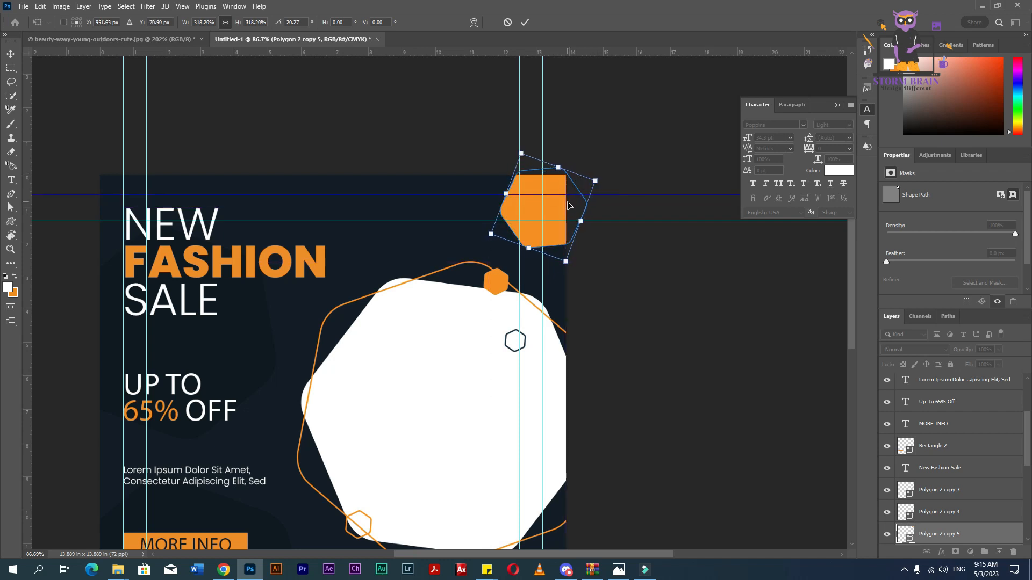
pyautogui.press('Return')
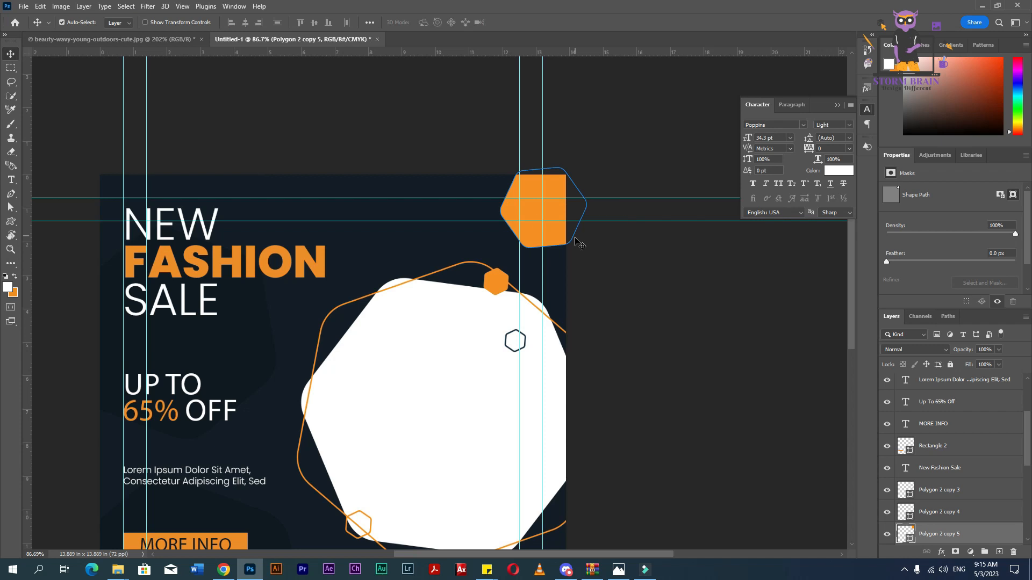
# - Recolour the corner hexagon dark blue, 12293a, and deselect it
pyautogui.doubleClick(910, 540)
pyautogui.click(422, 274)
pyautogui.click(731, 186)
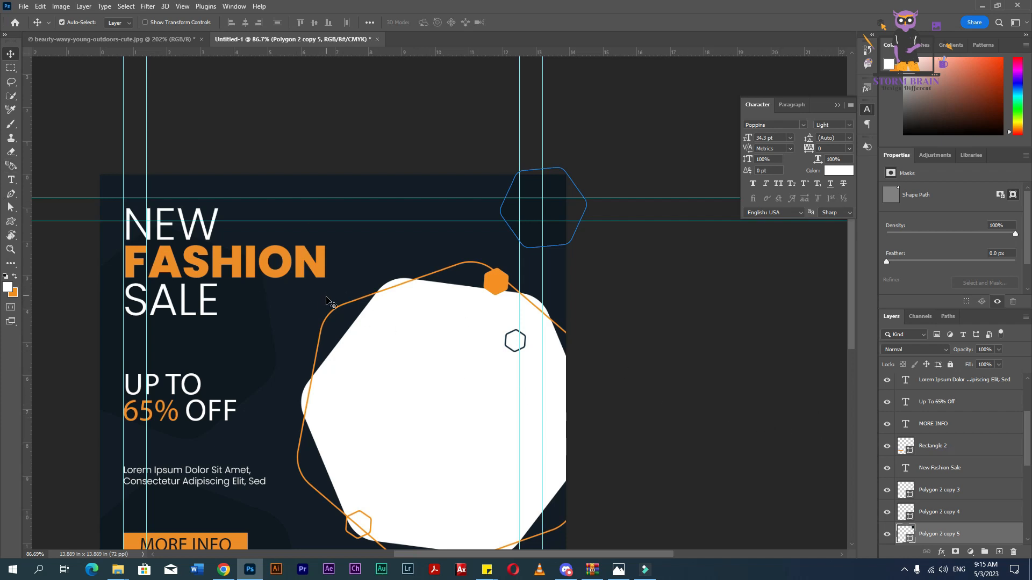
pyautogui.doubleClick(910, 540)
pyautogui.click(575, 297)
pyautogui.click(734, 188)
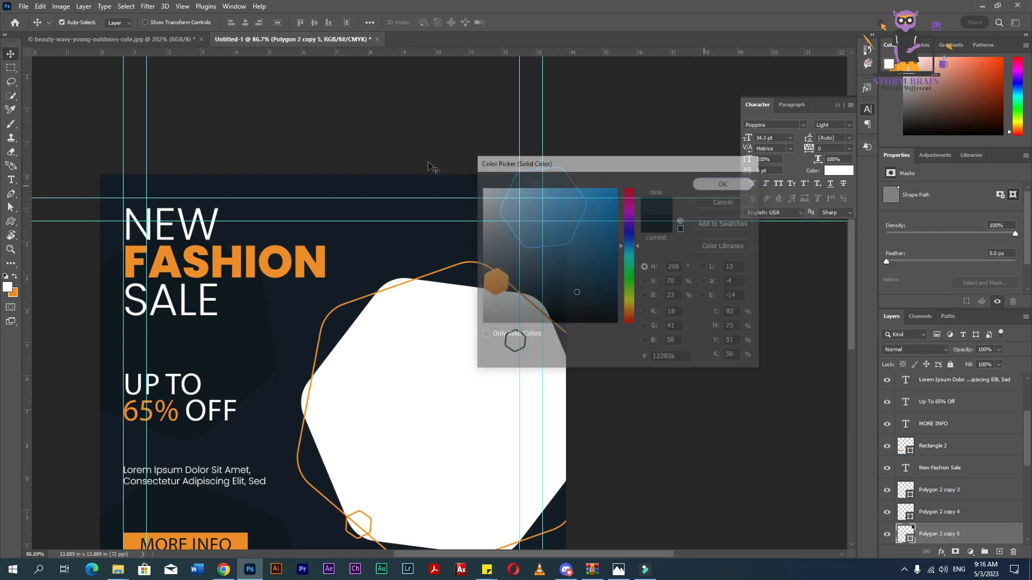
pyautogui.click(396, 191)
# - Add the white text "LOGO" beside the corner hexagon and set its font style to Poppins Bold
pyautogui.press('t')
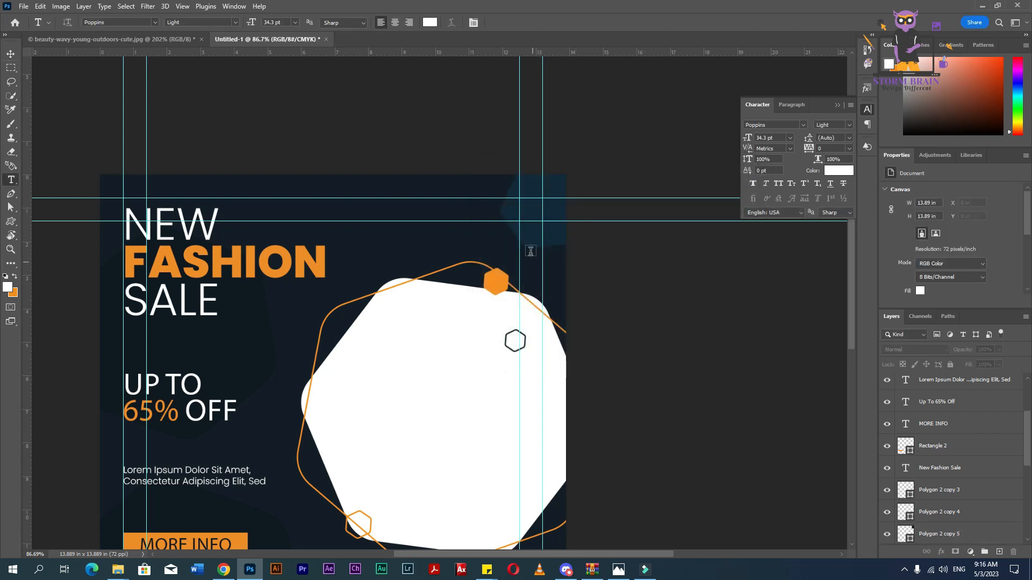
pyautogui.click(463, 215)
pyautogui.write('LOGO')
pyautogui.hotkey('ctrl', 'a')
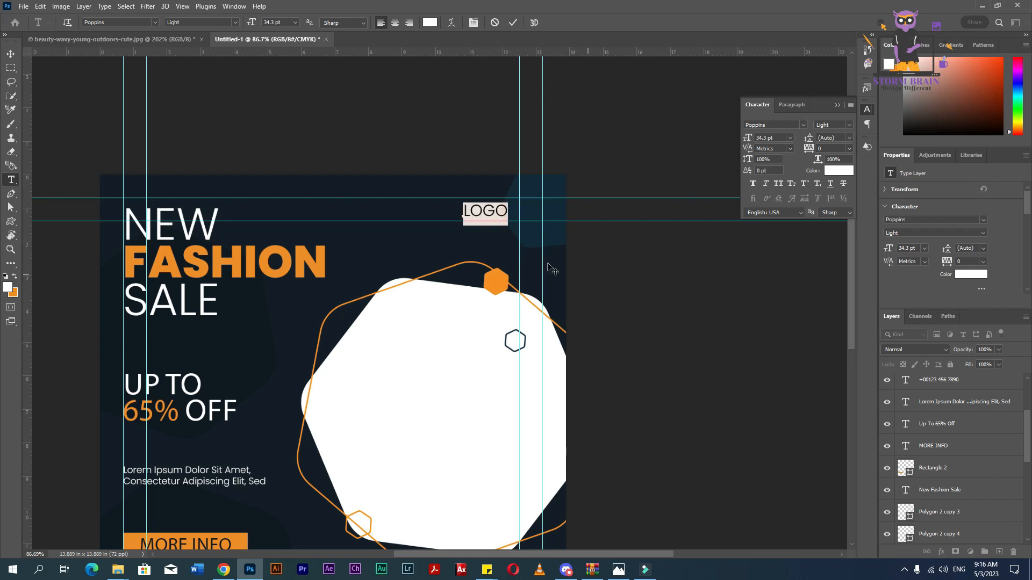
pyautogui.click(230, 22)
pyautogui.click(187, 136)
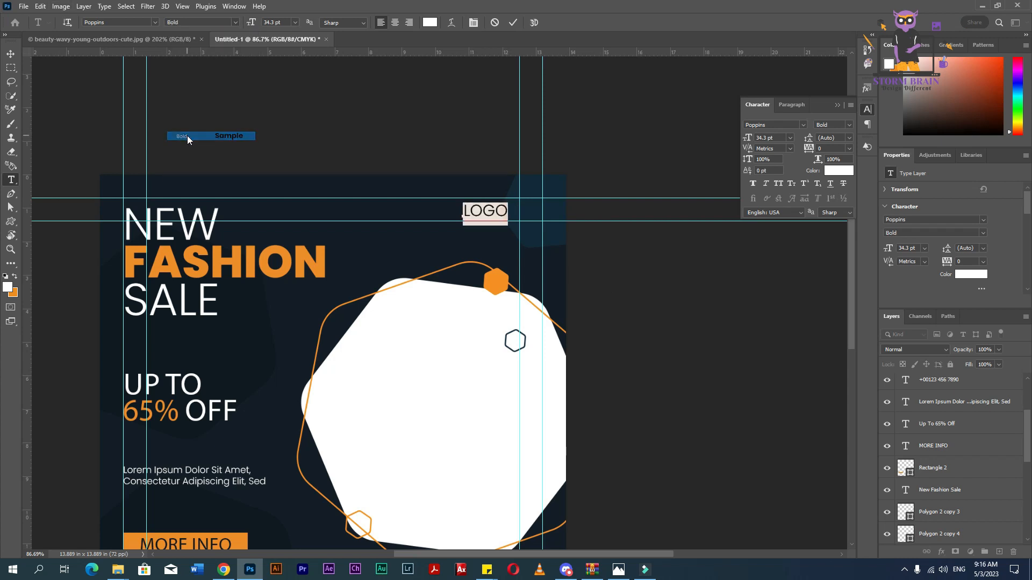
pyautogui.click(11, 53)
# - Enlarge the blue corner hexagon to about 133% and reposition it over the canvas's upper-right corner
pyautogui.click(528, 235)
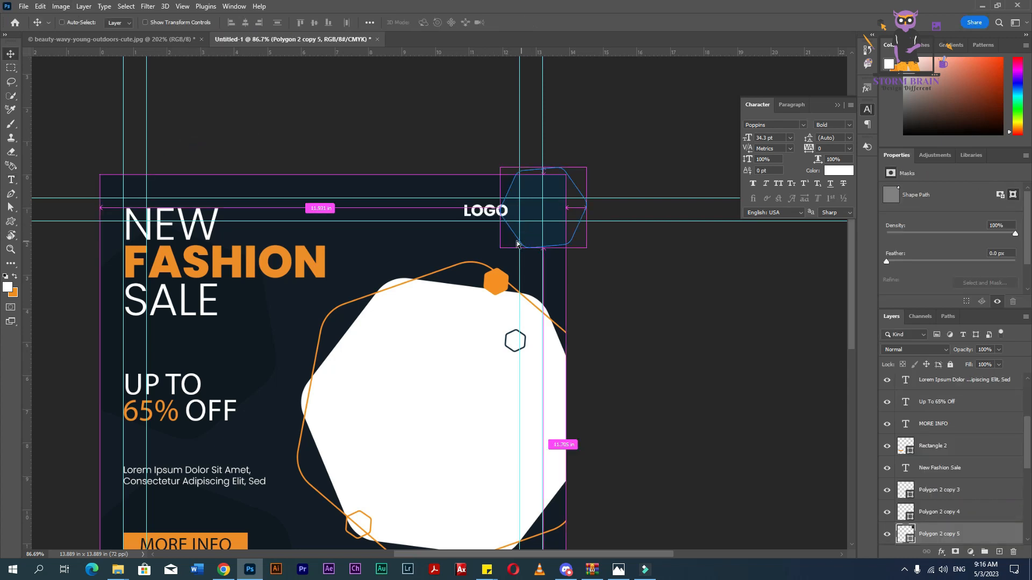
pyautogui.hotkey('ctrl', 't')
pyautogui.moveTo(500, 248); pyautogui.dragTo(471, 274)
pyautogui.moveTo(546, 254); pyautogui.dragTo(557, 241)
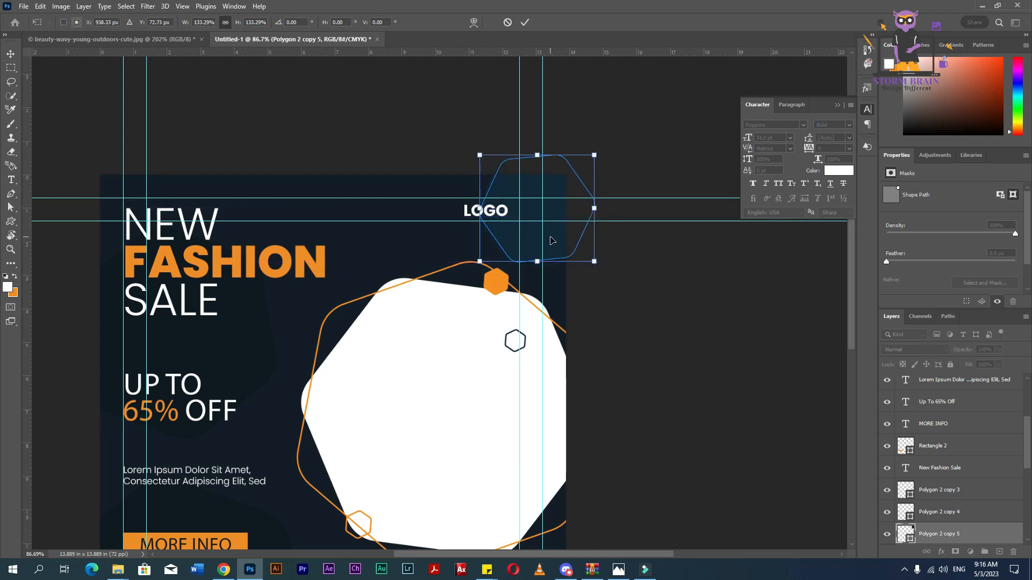
pyautogui.press('Return')
# - Move the "LOGO" text onto the blue corner hexagon and deselect it
pyautogui.moveTo(491, 215); pyautogui.dragTo(533, 212)
pyautogui.click(602, 295)
pyautogui.scroll(-3, 590, 304)
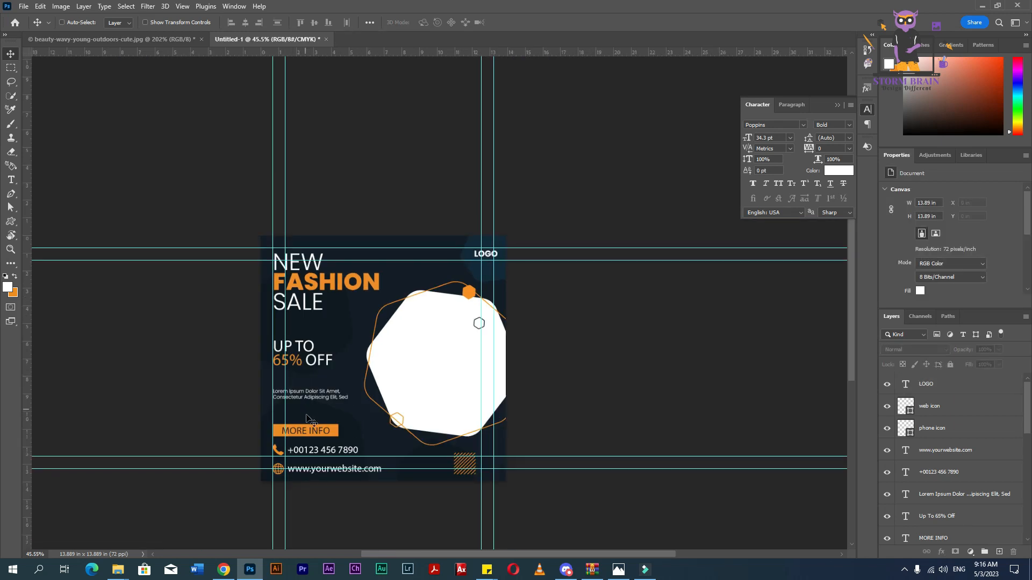
# - Unlock the photo's background layer in beauty-wavy-young-outdoors-cute.jpg and copy it into the design directly above the white hexagon
pyautogui.scroll(5, 307, 417)
pyautogui.keyDown('ctrl'); pyautogui.click(488, 332); pyautogui.keyUp('ctrl')
pyautogui.click(115, 40)
pyautogui.scroll(-1, 473, 272)
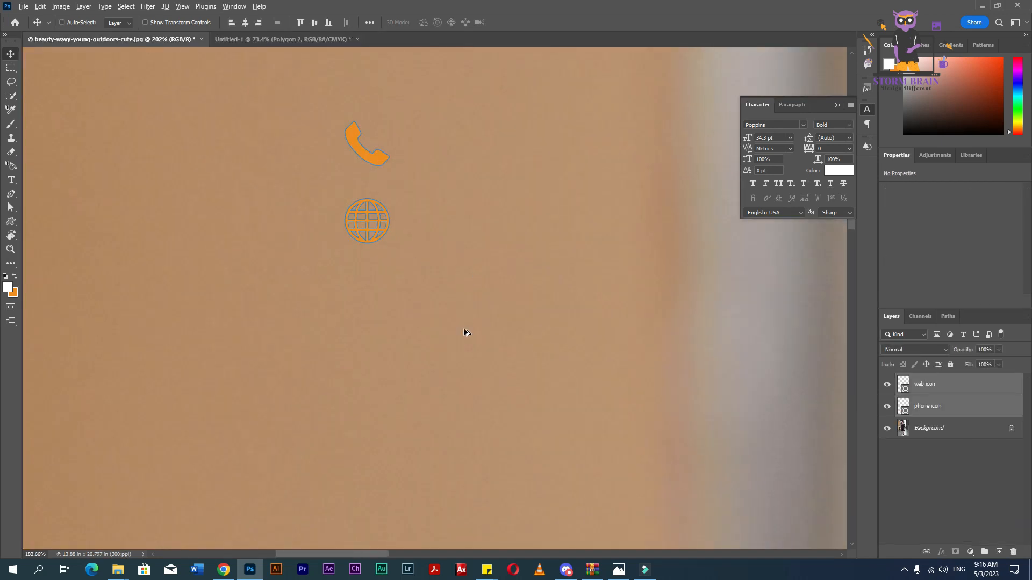
pyautogui.scroll(-10, 473, 326)
pyautogui.moveTo(620, 362); pyautogui.dragTo(231, 44)
pyautogui.moveTo(648, 234)
pyautogui.mouseDown()
pyautogui.moveTo(542, 178)
pyautogui.moveTo(645, 225)
pyautogui.mouseUp()
pyautogui.click(1011, 431)
pyautogui.moveTo(548, 243); pyautogui.dragTo(495, 322)
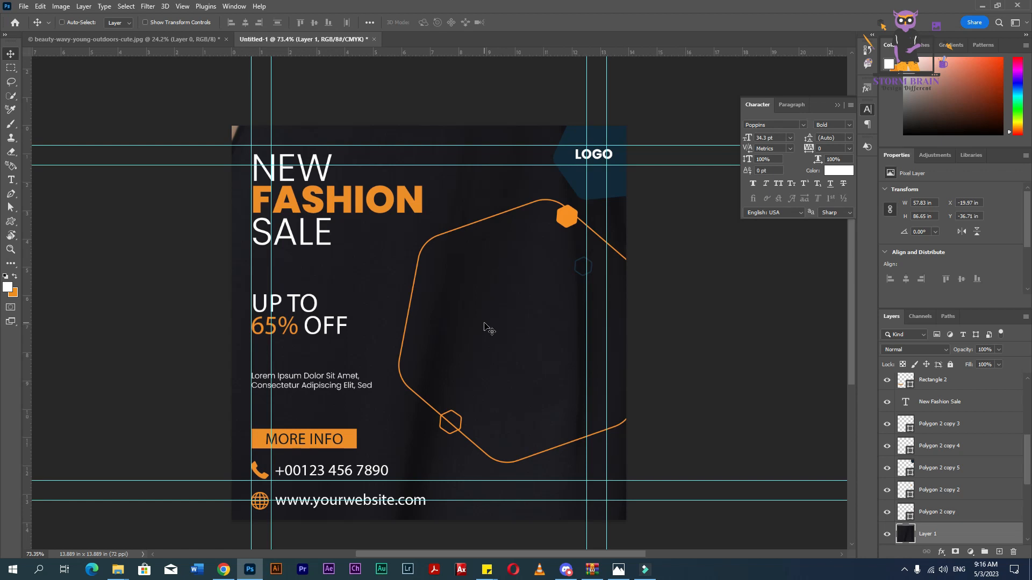
# - Scale the photo down to roughly the height of the white hexagon
pyautogui.hotkey('ctrl', 't')
pyautogui.scroll(-3, 484, 328)
pyautogui.moveTo(94, 321); pyautogui.dragTo(272, 324)
pyautogui.hotkey('ctrl', 'z')
pyautogui.moveTo(92, 321); pyautogui.dragTo(440, 314)
pyautogui.press('Return')
pyautogui.scroll(5, 543, 367)
# - Clip the photo layer to the white hexagon and shift the photo toward the hexagon's centre
pyautogui.click(544, 327)
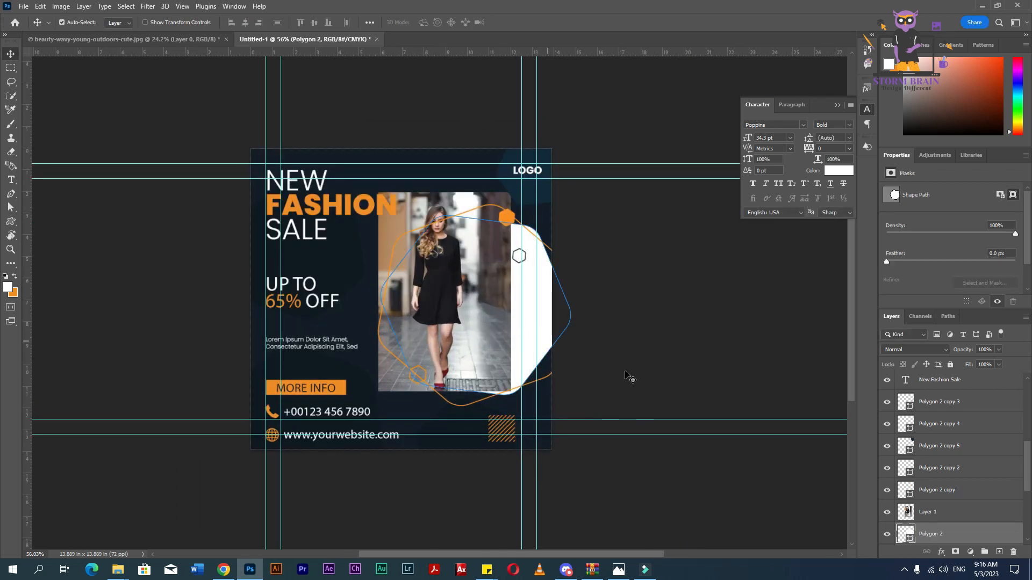
pyautogui.keyDown('alt'); pyautogui.click(949, 518); pyautogui.keyUp('alt')
pyautogui.moveTo(483, 285); pyautogui.dragTo(509, 313)
# - Enlarge and reposition the clipped photo so the model's upper body fills the white hexagon, and deselect it
pyautogui.hotkey('ctrl', 't')
pyautogui.moveTo(535, 221); pyautogui.dragTo(686, 124)
pyautogui.moveTo(550, 292); pyautogui.dragTo(522, 407)
pyautogui.press('Return')
pyautogui.keyDown('ctrl'); pyautogui.click(668, 387); pyautogui.keyUp('ctrl')
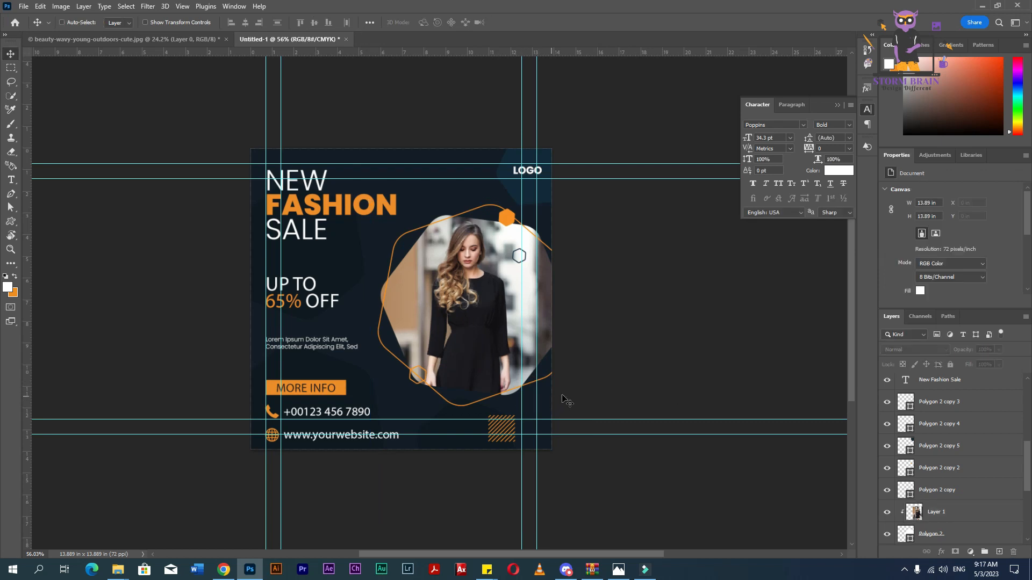